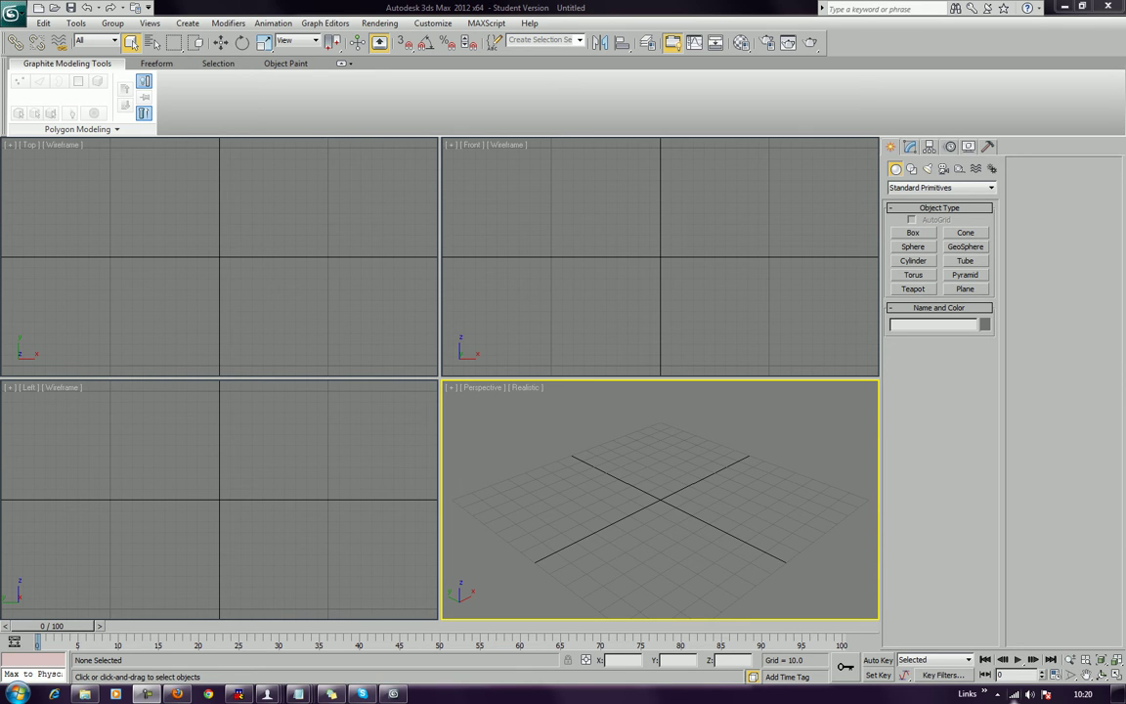
Step: Maximize the Perspective viewport
{"action": "left_click", "coordinate": [1117, 676]}
{"action": "scroll", "coordinate": [536, 375], "scroll_direction": "down", "scroll_amount": 5}
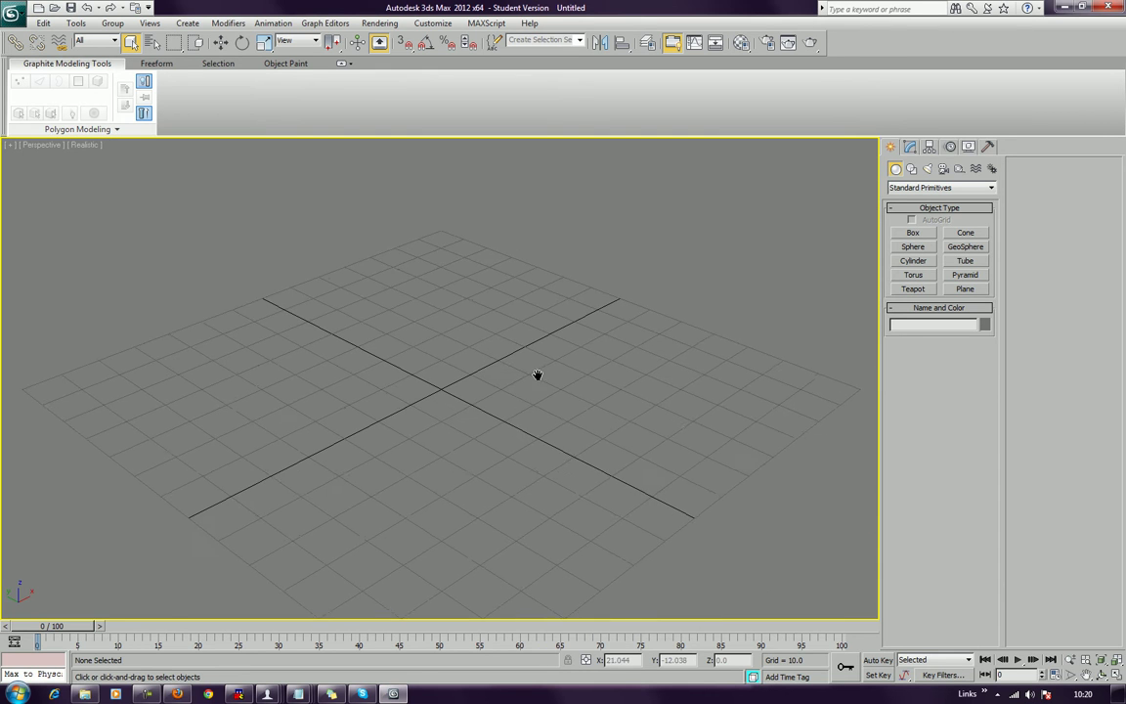
{"action": "middle_click_drag", "start_coordinate": [467, 388], "coordinate": [491, 428], "text": "alt"}
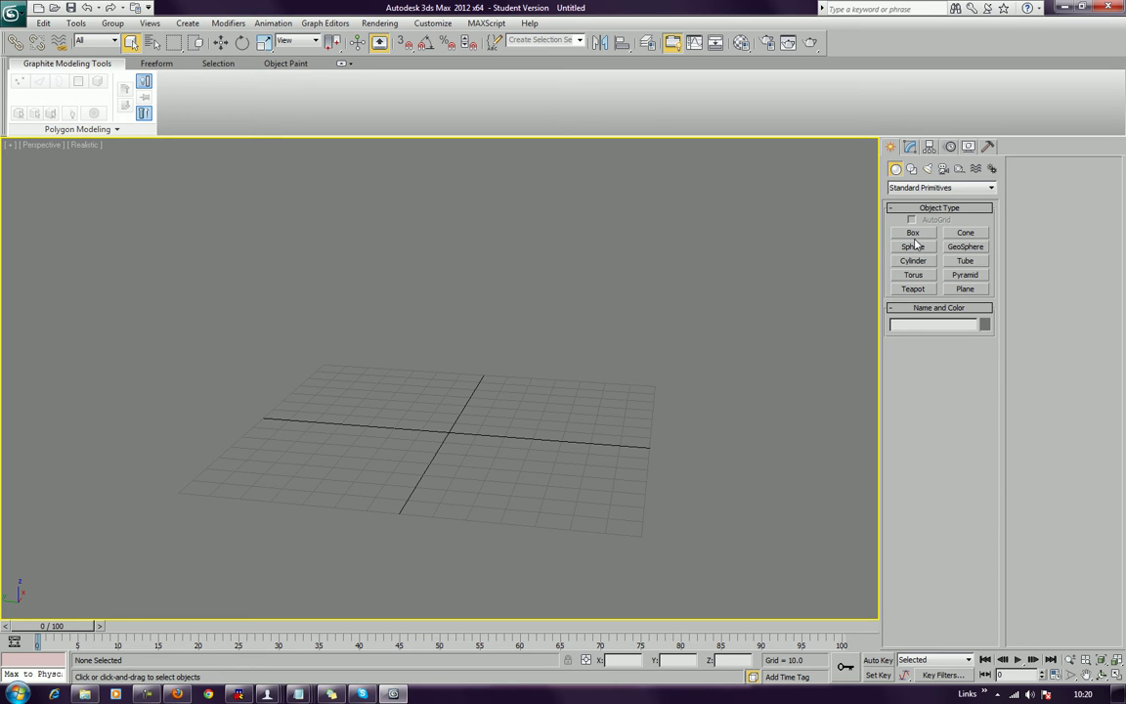
{"action": "middle_click_drag", "start_coordinate": [580, 334], "coordinate": [547, 323], "text": "alt"}
Step: Create a long thin box about 133 by 5 by 4 and place one copy parallel to it across the grid
{"action": "left_click", "coordinate": [913, 233]}
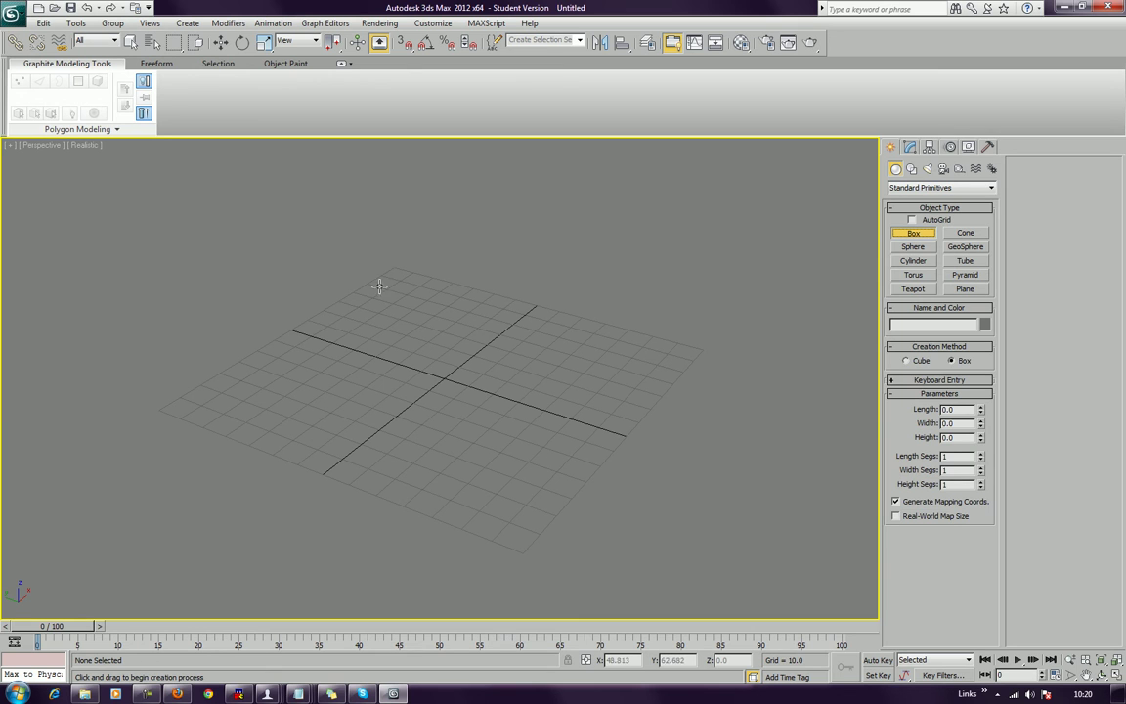
{"action": "left_click_drag", "start_coordinate": [349, 304], "coordinate": [657, 391]}
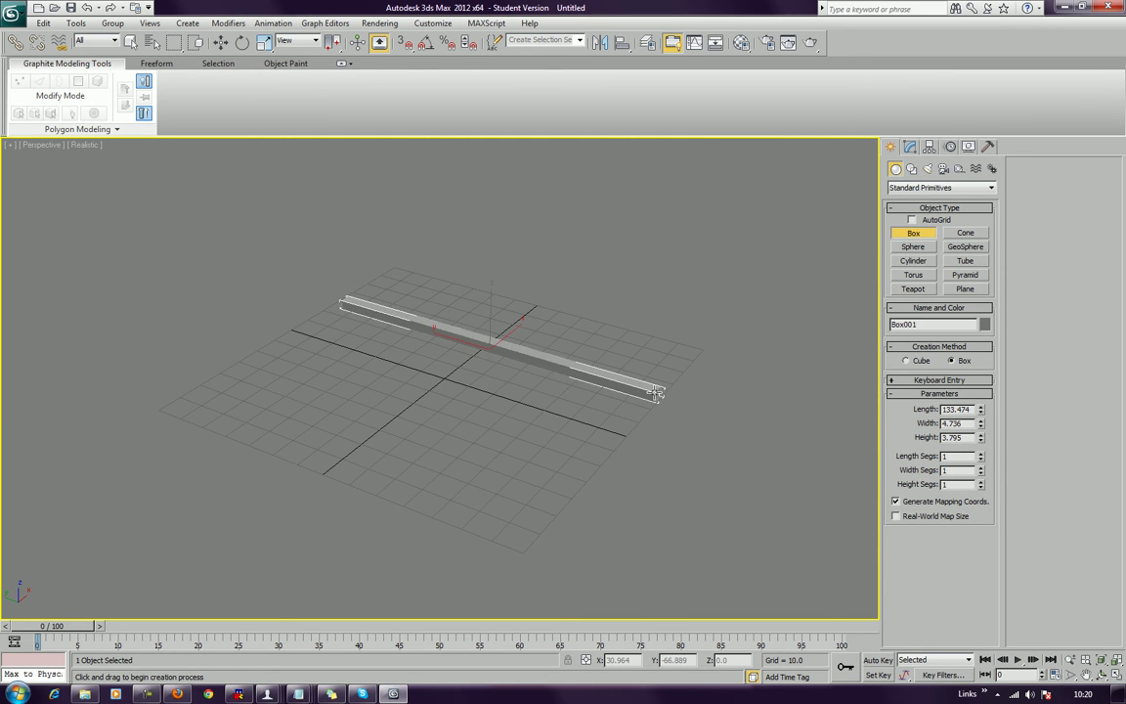
{"action": "right_click", "coordinate": [482, 371]}
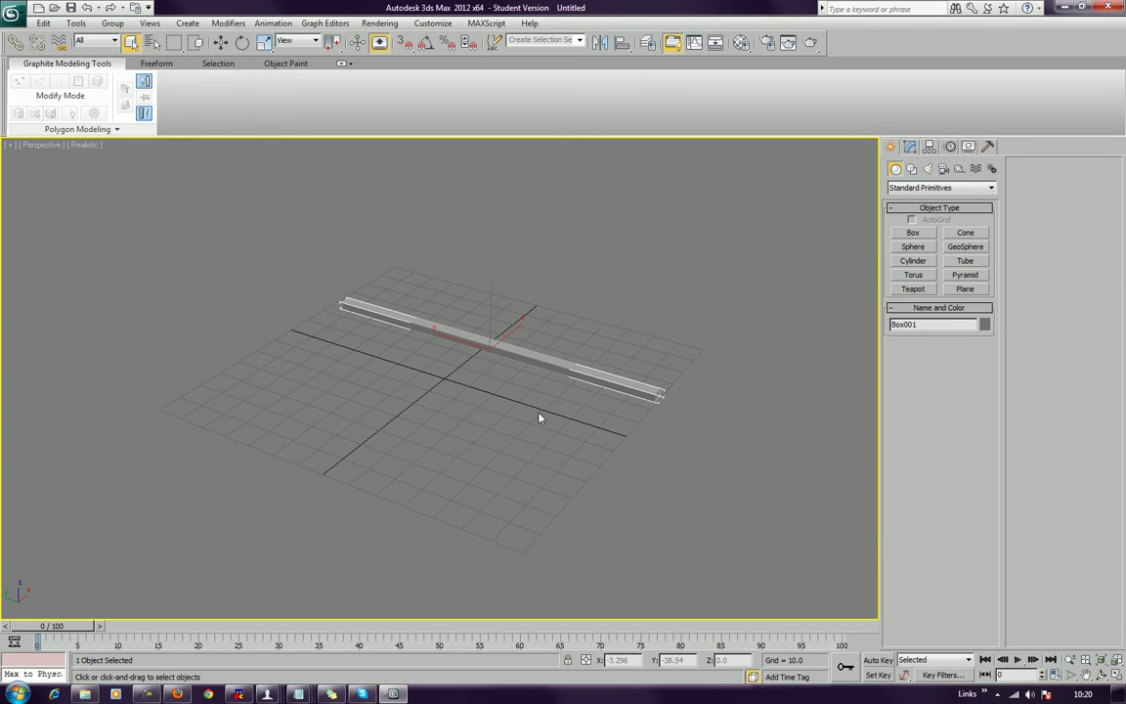
{"action": "key", "text": "w"}
{"action": "left_click_drag", "start_coordinate": [527, 347], "coordinate": [441, 398], "text": "shift"}
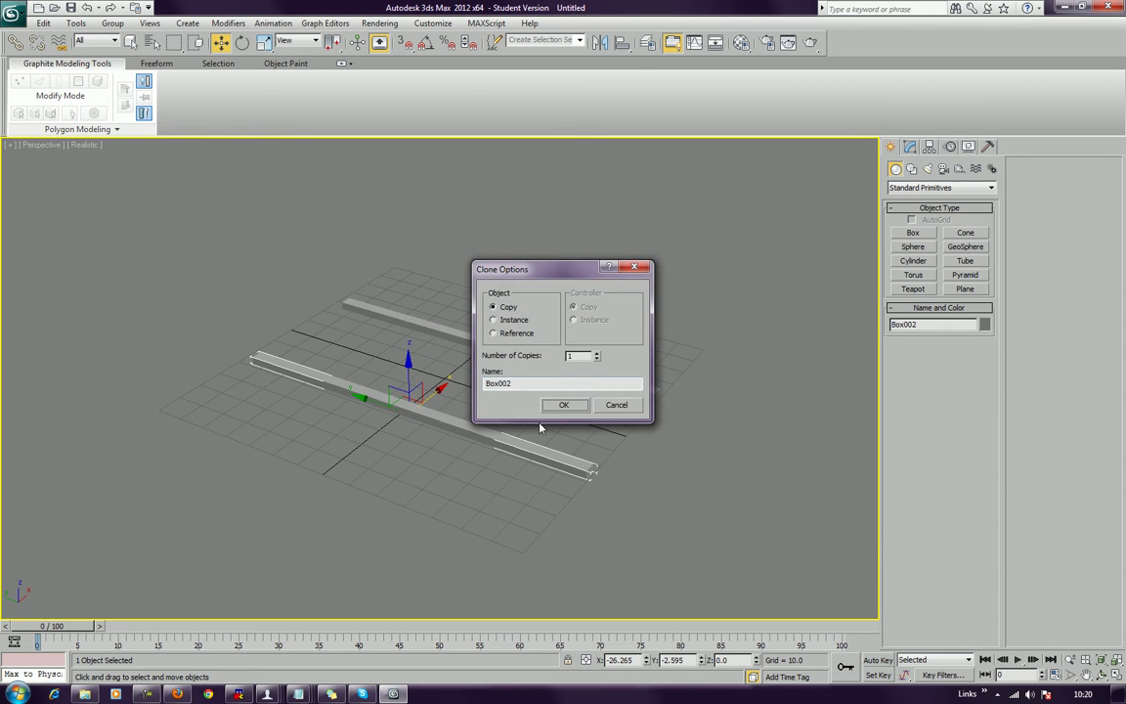
{"action": "left_click", "coordinate": [563, 403]}
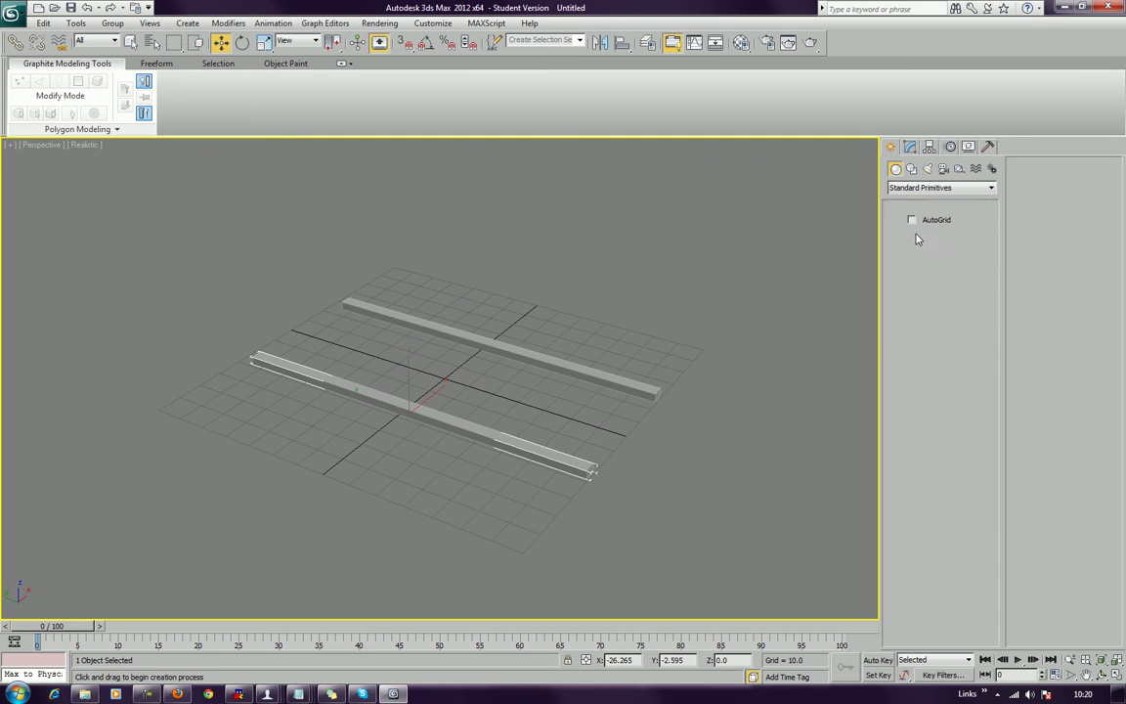
Step: Add two thin crossbar boxes between the parallel beams, one near their front end and one around the middle, each about 46 long
{"action": "left_click", "coordinate": [913, 233]}
{"action": "left_click_drag", "start_coordinate": [606, 390], "coordinate": [547, 446]}
{"action": "left_click", "coordinate": [496, 393]}
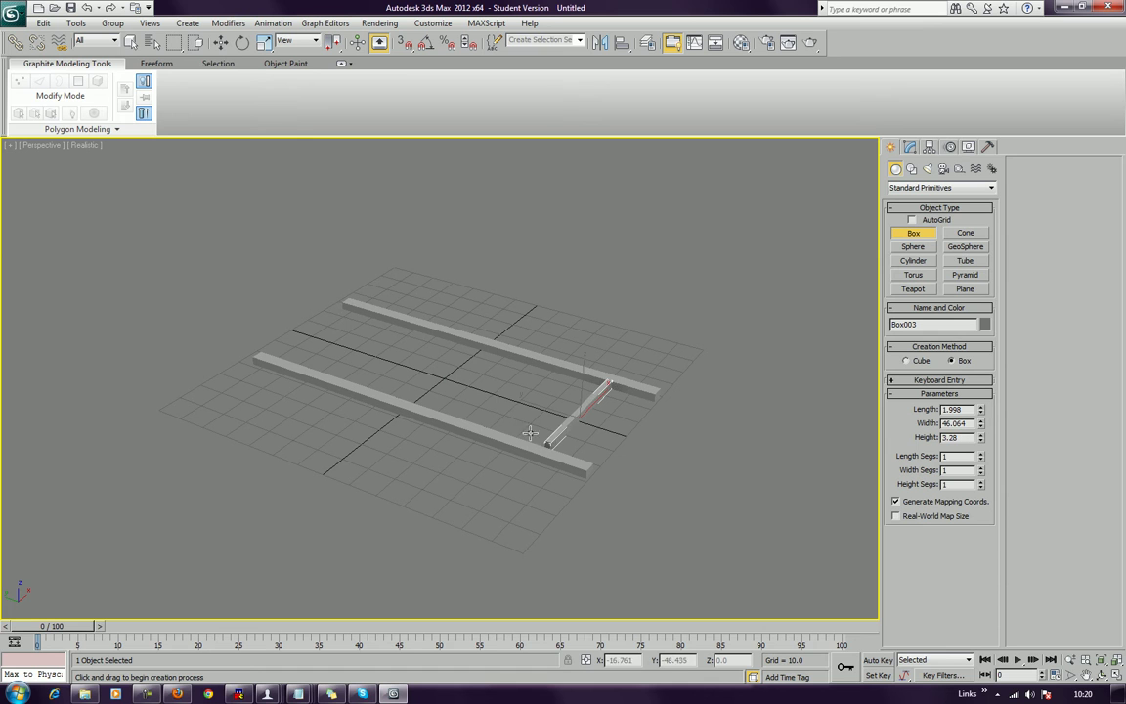
{"action": "left_click_drag", "start_coordinate": [493, 350], "coordinate": [436, 409]}
{"action": "left_click", "coordinate": [436, 409]}
{"action": "key", "text": "w"}
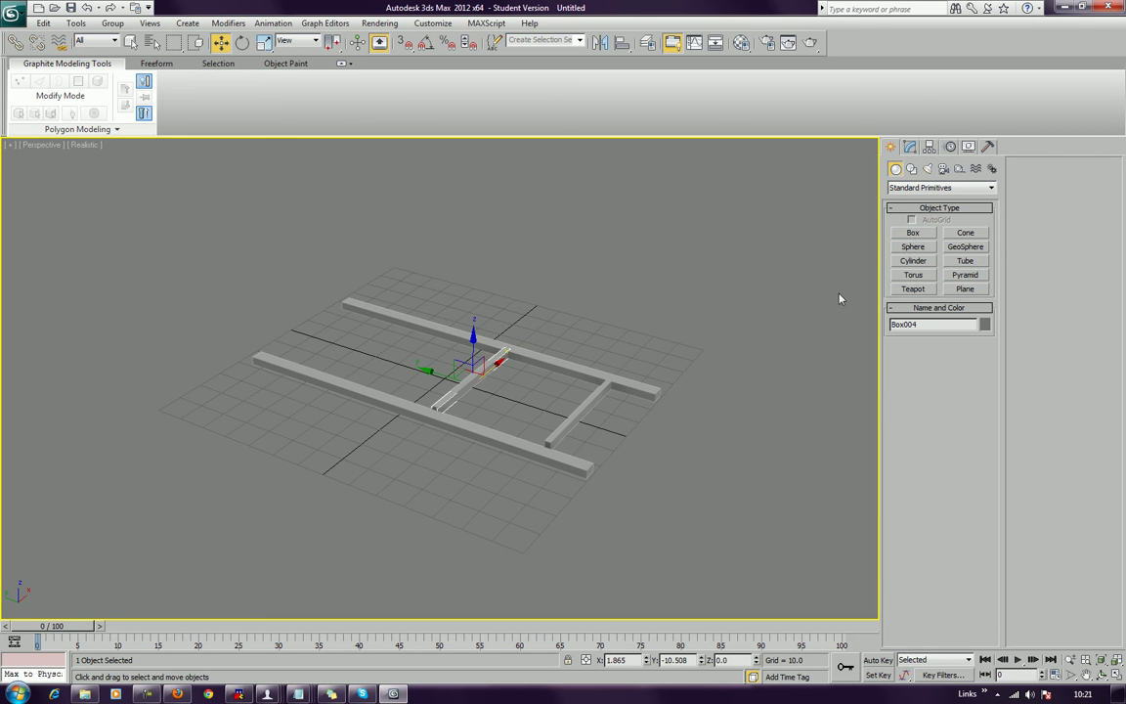
Step: Create four short wheel cylinders outside the beams, one at each end of both crossbars, with radii of about 4 to 5
{"action": "left_click", "coordinate": [911, 246]}
{"action": "left_click", "coordinate": [913, 261]}
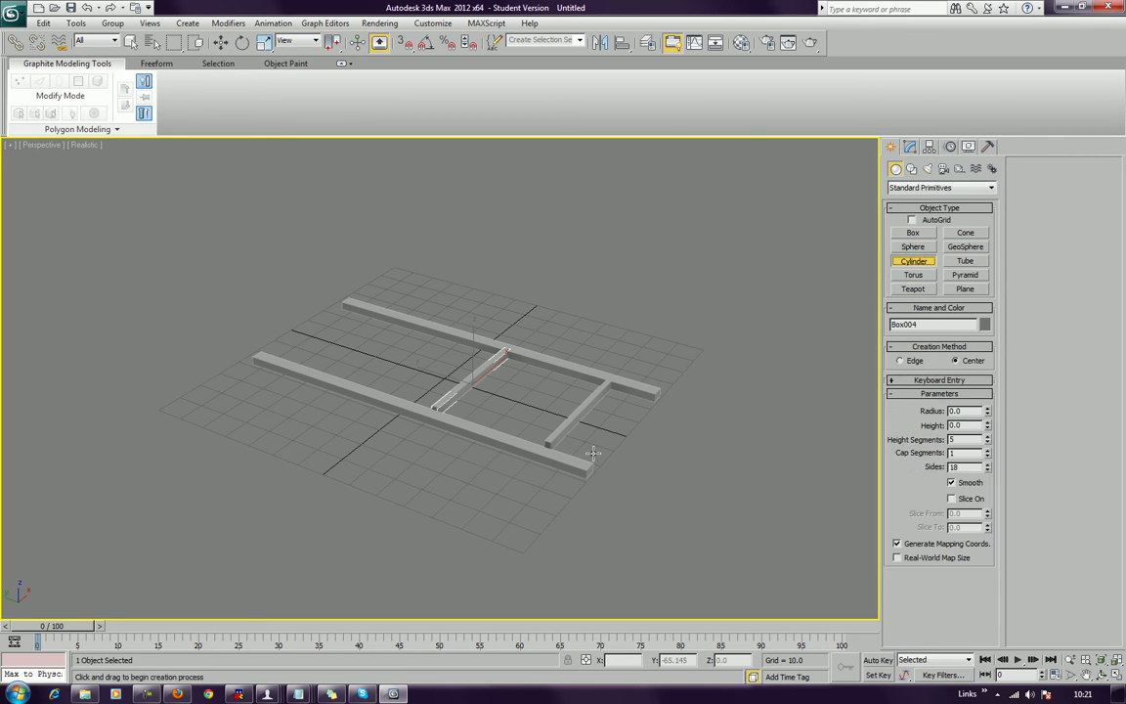
{"action": "left_click_drag", "start_coordinate": [536, 471], "coordinate": [535, 477]}
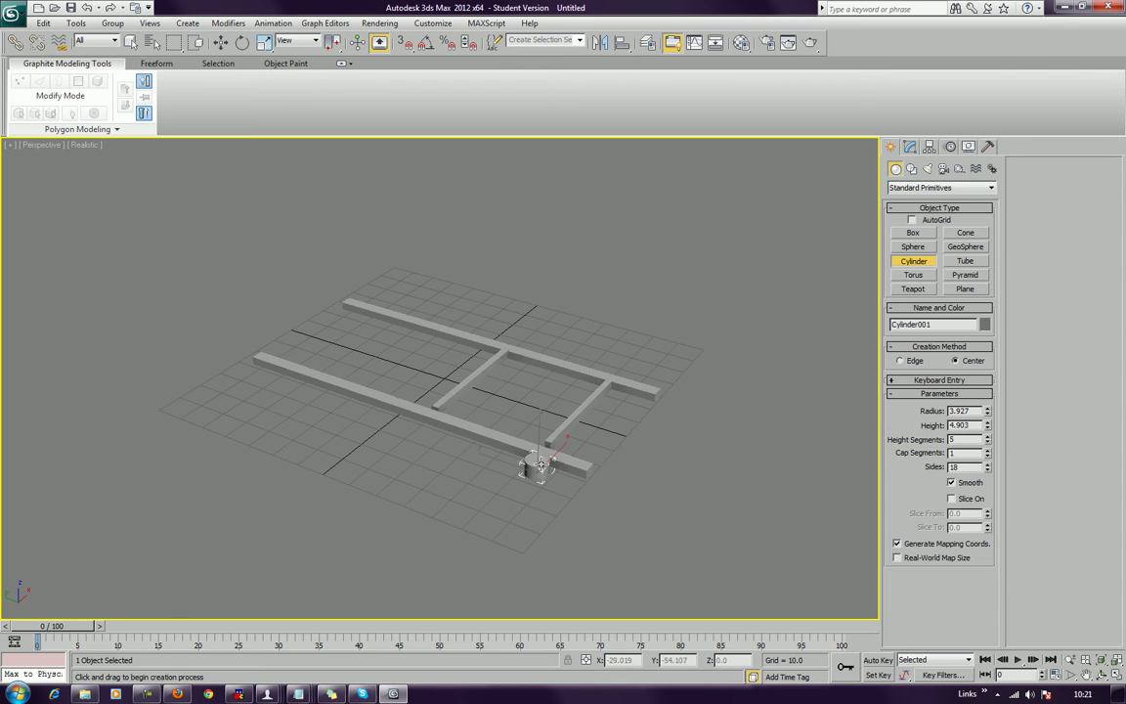
{"action": "left_click", "coordinate": [593, 448]}
{"action": "left_click_drag", "start_coordinate": [626, 369], "coordinate": [617, 376]}
{"action": "left_click", "coordinate": [414, 426]}
{"action": "mouse_move", "coordinate": [414, 428]}
{"action": "left_mouse_down"}
{"action": "mouse_move", "coordinate": [401, 432]}
{"action": "mouse_move", "coordinate": [430, 420]}
{"action": "left_mouse_up"}
{"action": "left_click", "coordinate": [523, 340]}
{"action": "left_click_drag", "start_coordinate": [525, 342], "coordinate": [533, 347]}
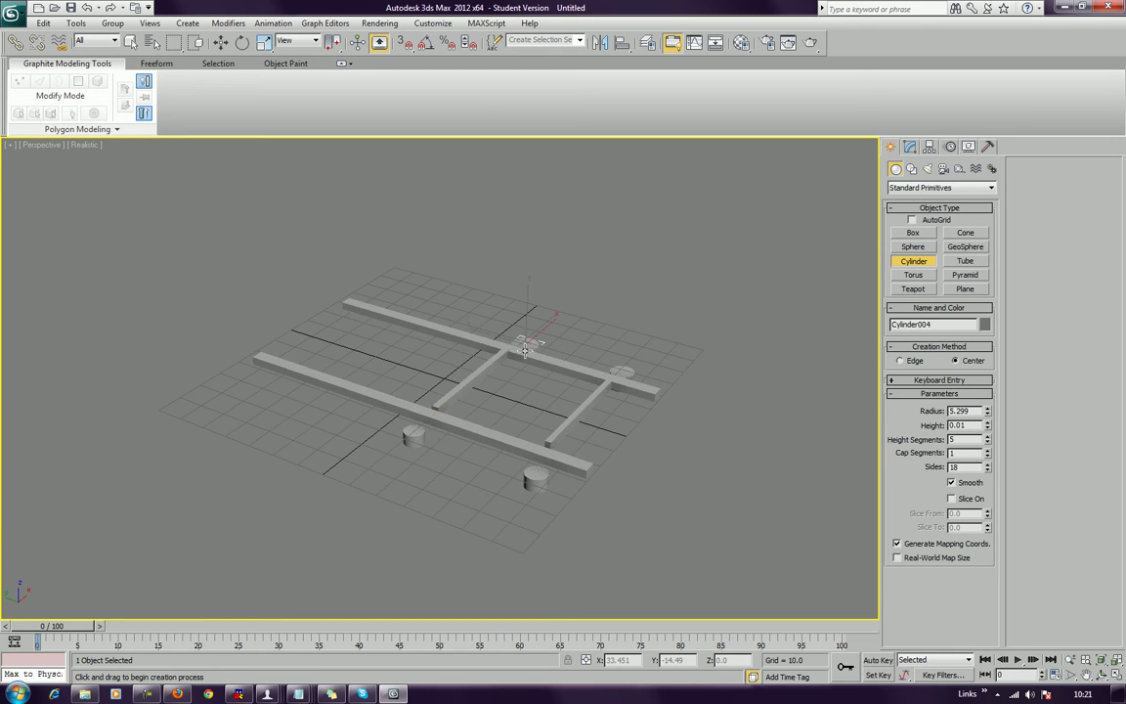
{"action": "left_click", "coordinate": [523, 363]}
{"action": "right_click", "coordinate": [430, 289]}
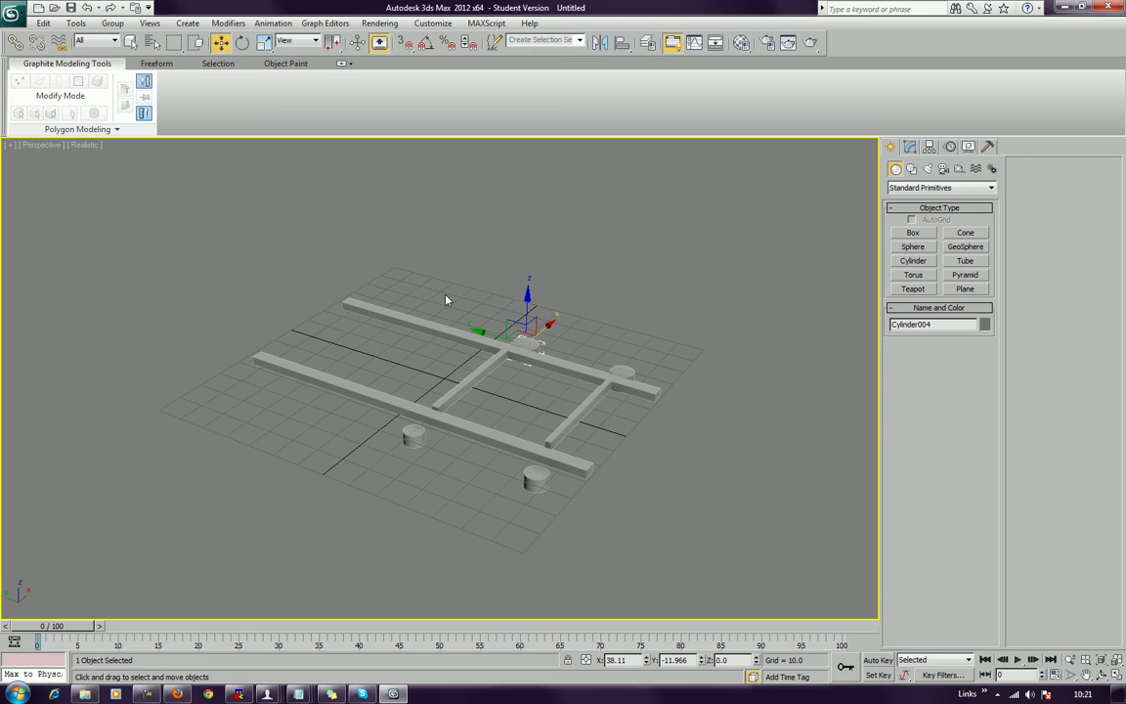
{"action": "left_click", "coordinate": [468, 376]}
{"action": "scroll", "coordinate": [467, 373], "scroll_direction": "up", "scroll_amount": 5}
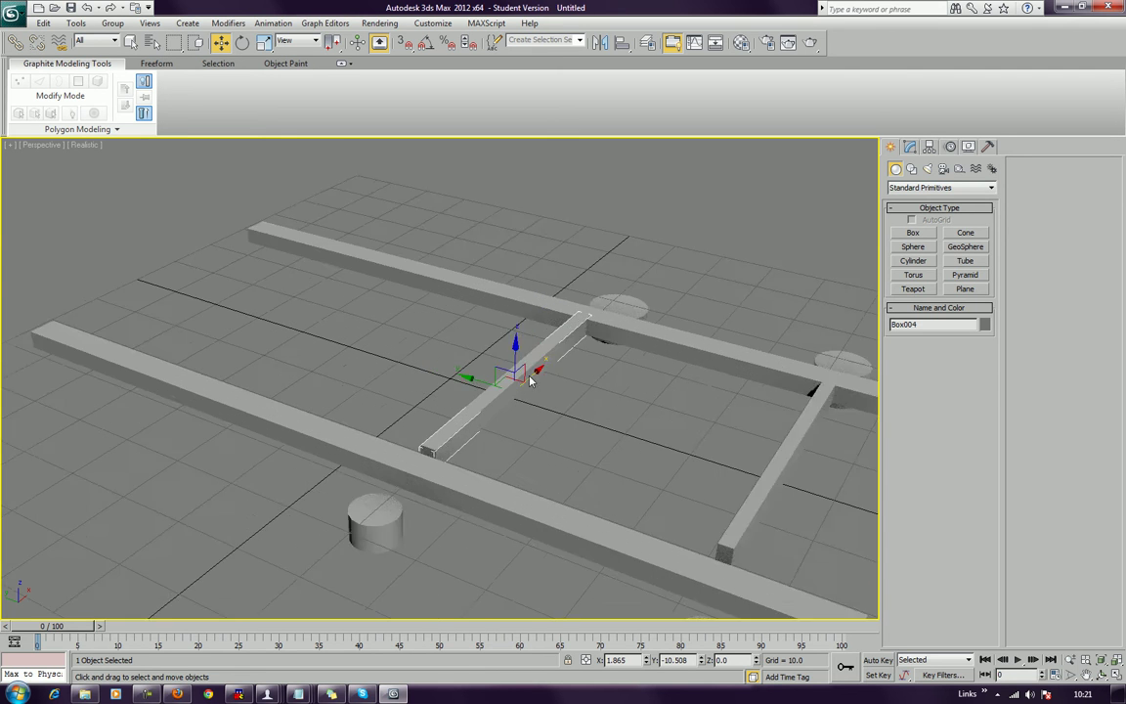
{"action": "scroll", "coordinate": [556, 357], "scroll_direction": "down", "scroll_amount": 5}
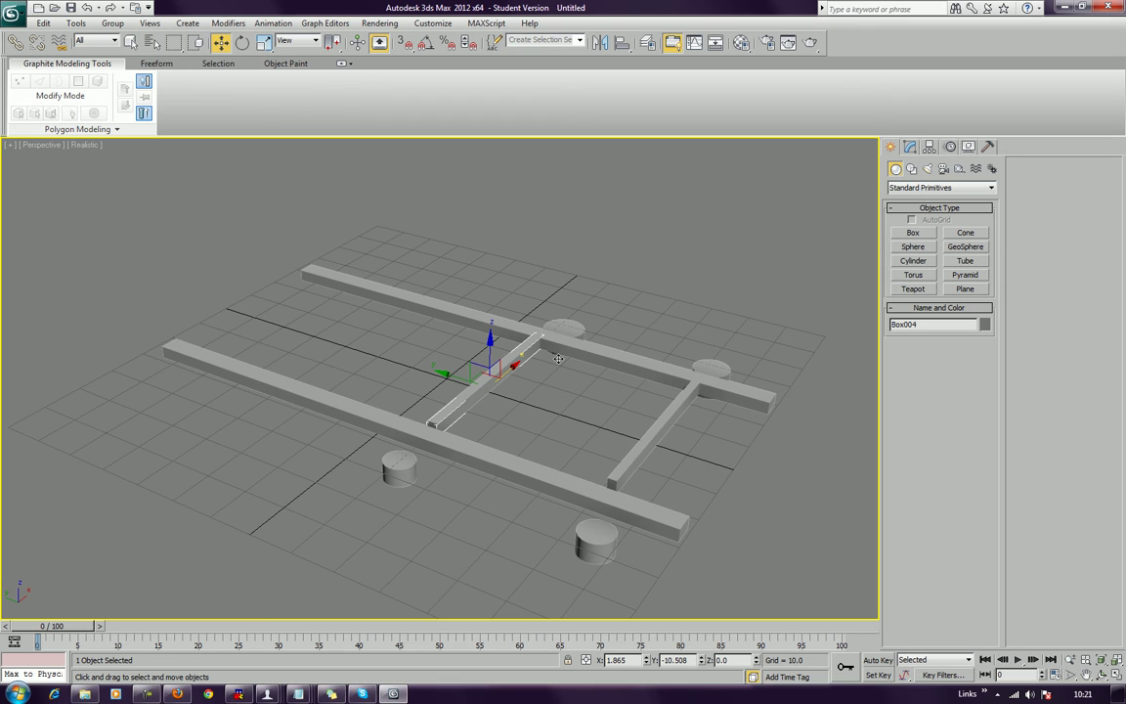
{"action": "left_click", "coordinate": [603, 326]}
{"action": "left_click", "coordinate": [566, 328]}
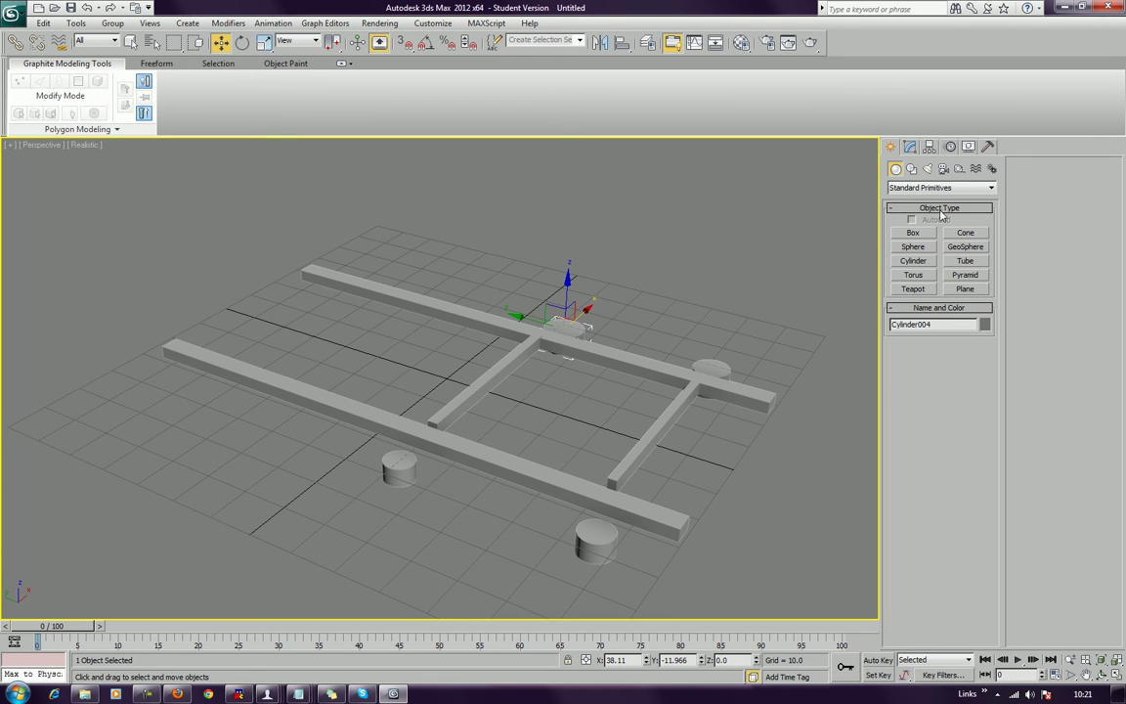
Step: Create a Dynamics Objects spring about 5 in diameter and 5 high inside the frame between the two crossbars
{"action": "left_click", "coordinate": [978, 187]}
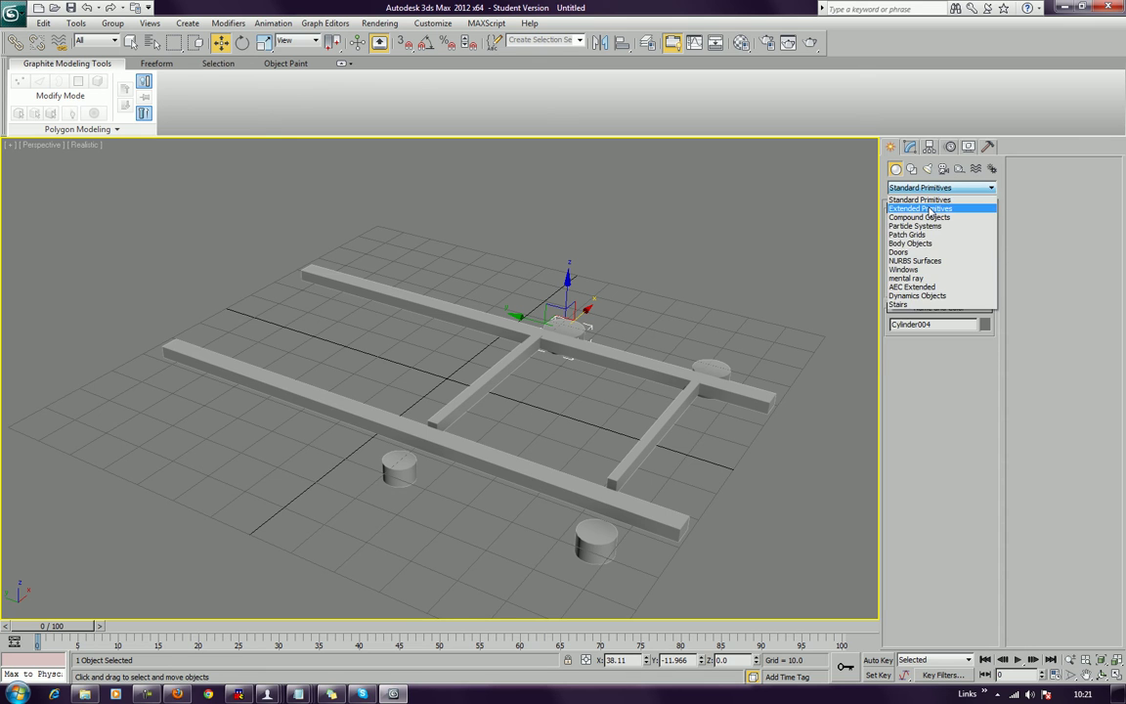
{"action": "left_click", "coordinate": [921, 209]}
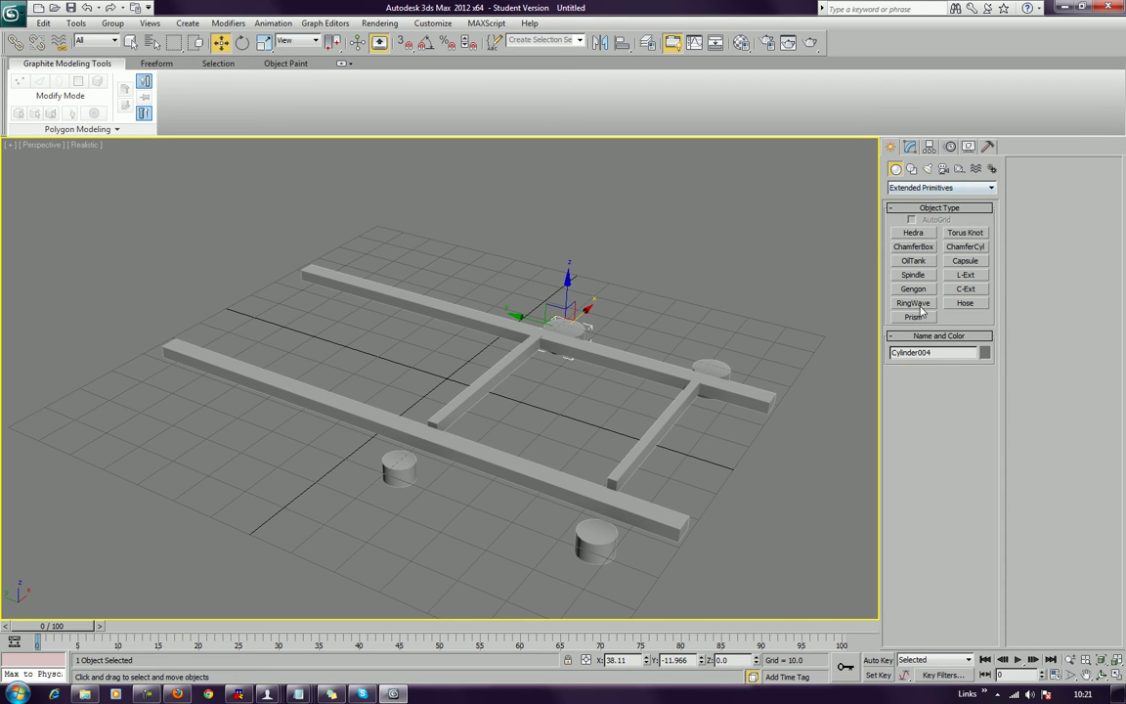
{"action": "left_click", "coordinate": [938, 187]}
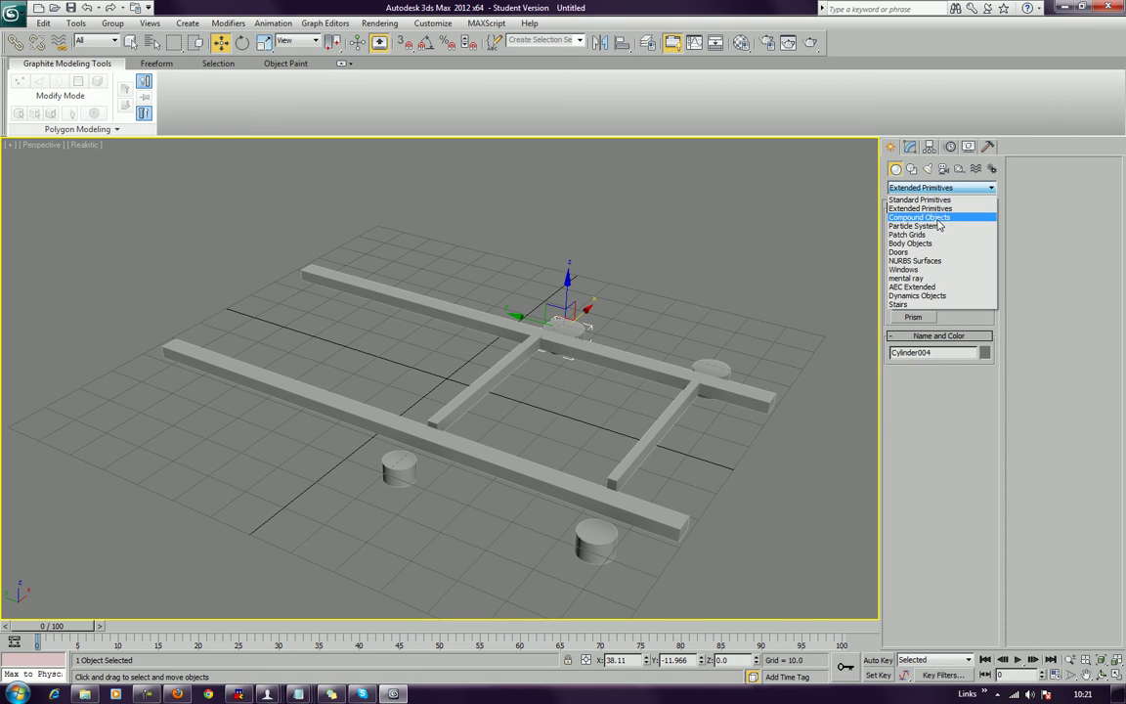
{"action": "left_click", "coordinate": [910, 295]}
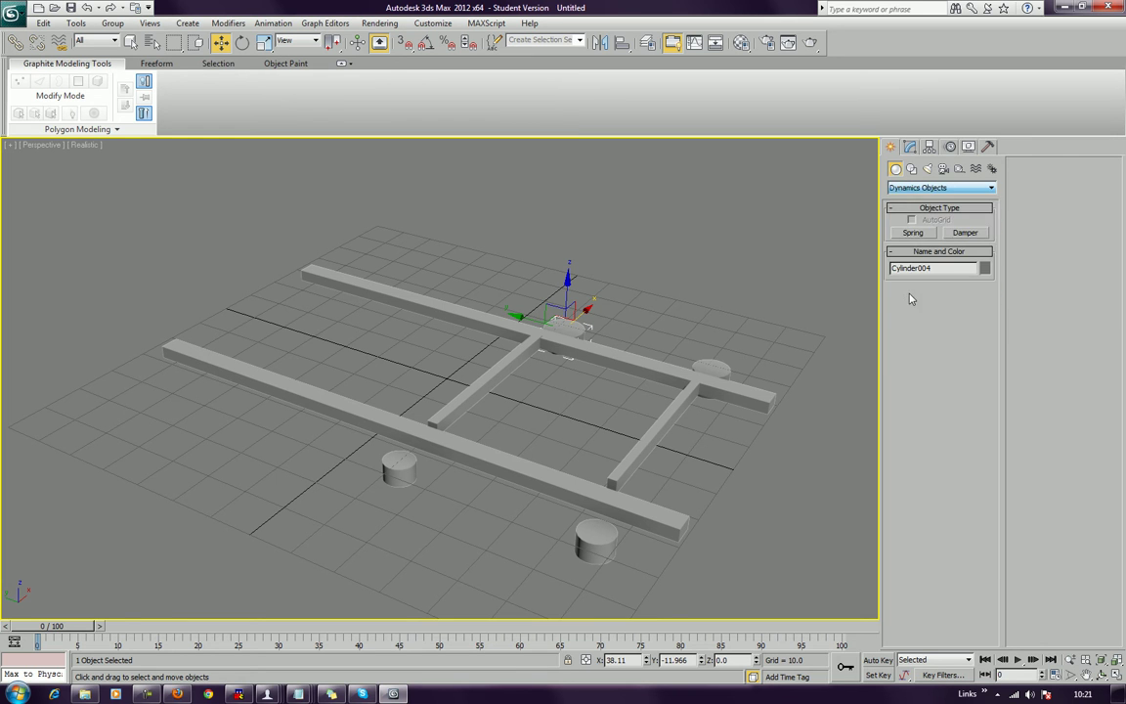
{"action": "left_click", "coordinate": [913, 233]}
{"action": "left_click_drag", "start_coordinate": [595, 422], "coordinate": [598, 412]}
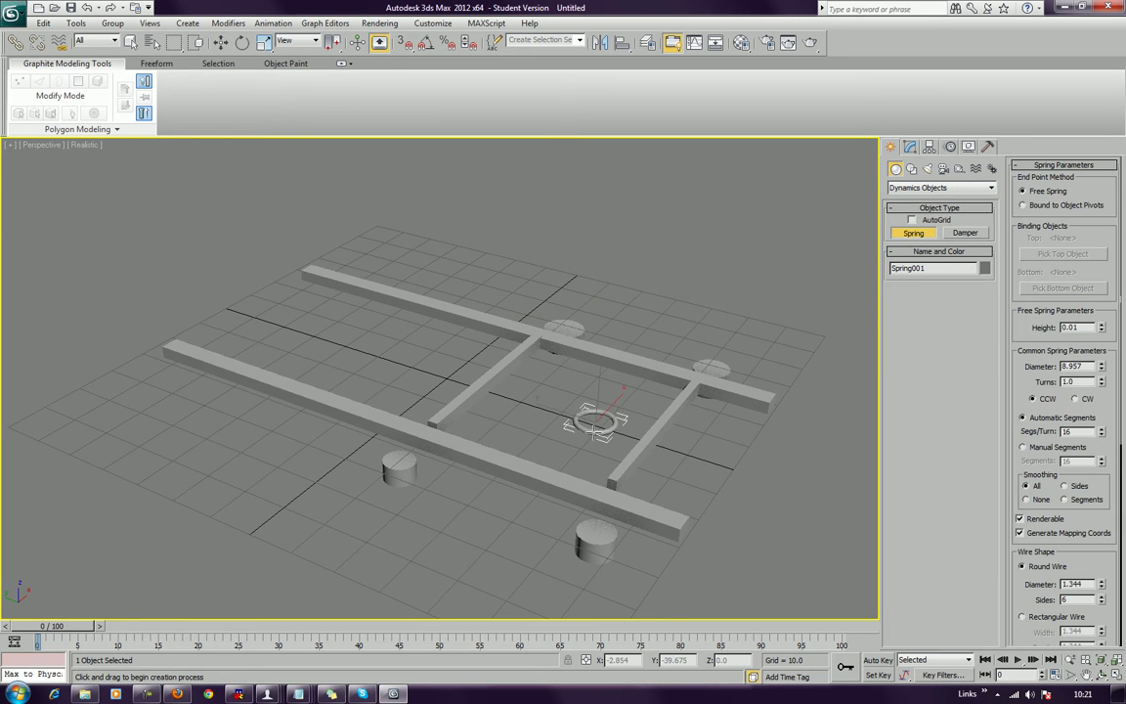
{"action": "left_click", "coordinate": [598, 411]}
{"action": "left_click", "coordinate": [598, 410]}
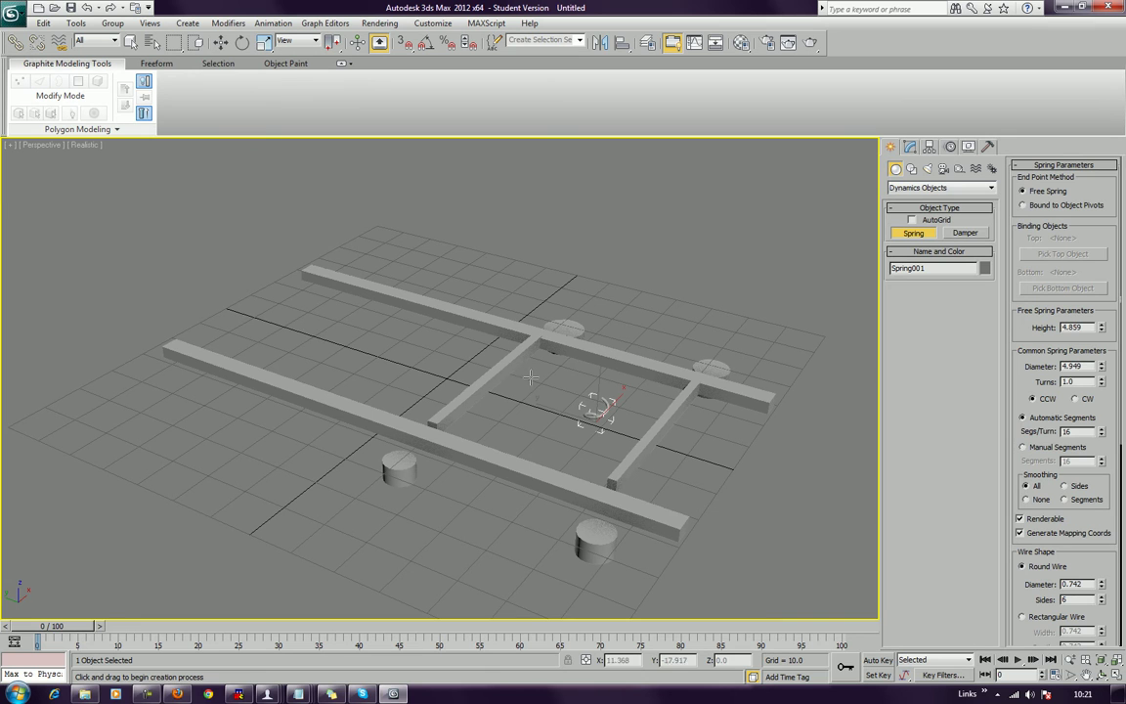
Step: Set the spring's number of turns to 4.75
{"action": "double_click", "coordinate": [1093, 381]}
{"action": "type", "text": "8"}
{"action": "key", "text": "Return"}
{"action": "left_click_drag", "start_coordinate": [1101, 383], "coordinate": [1103, 374]}
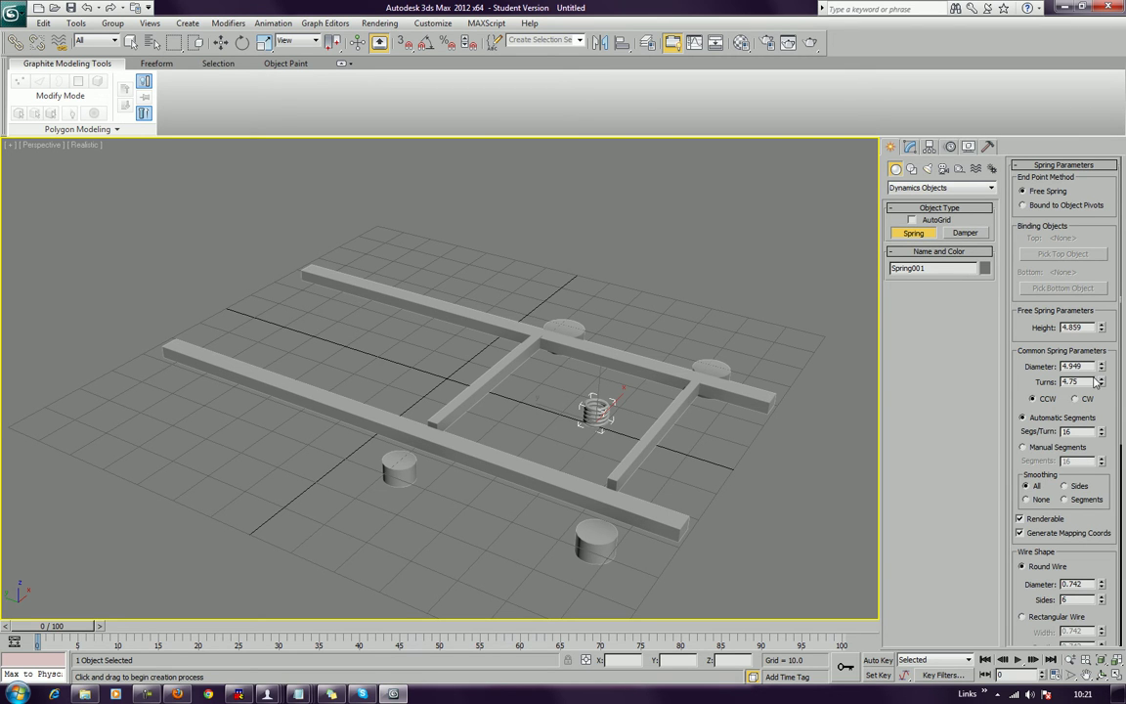
Step: Delete the spring and all the boxes and cylinders, leaving the scene empty
{"action": "key", "text": "Delete"}
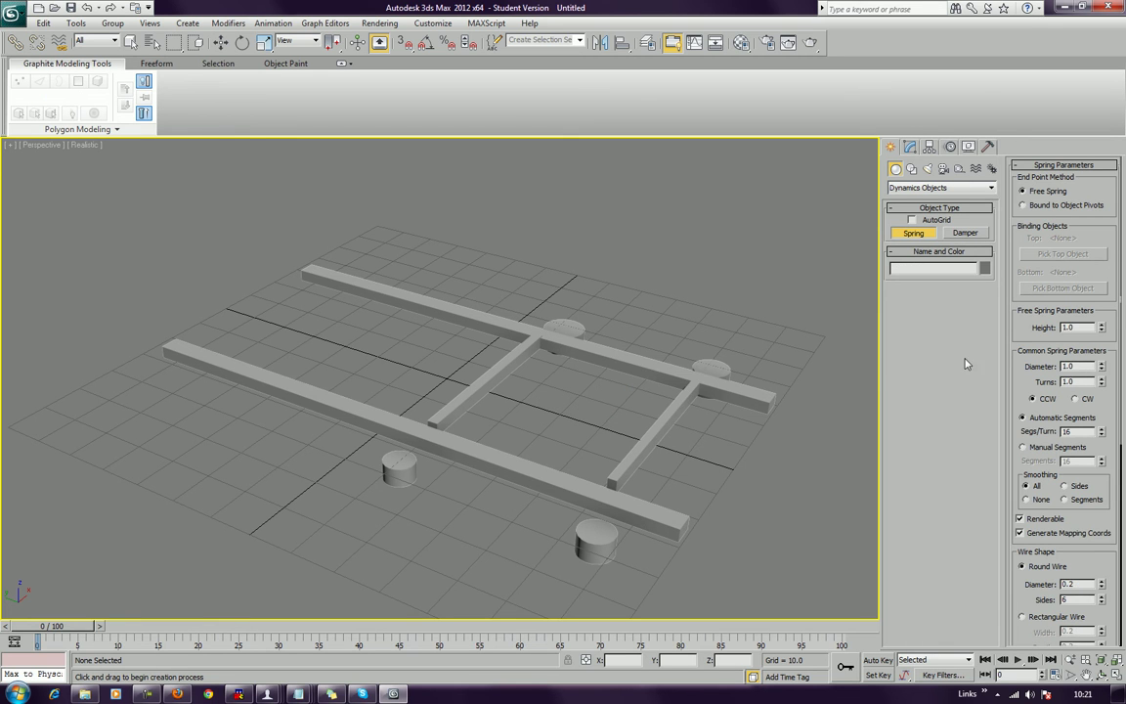
{"action": "right_click", "coordinate": [708, 309]}
{"action": "left_click_drag", "start_coordinate": [485, 282], "coordinate": [792, 578]}
{"action": "key", "text": "Delete"}
{"action": "left_click_drag", "start_coordinate": [278, 425], "coordinate": [500, 540]}
{"action": "key", "text": "Delete"}
{"action": "scroll", "coordinate": [508, 483], "scroll_direction": "down", "scroll_amount": 5}
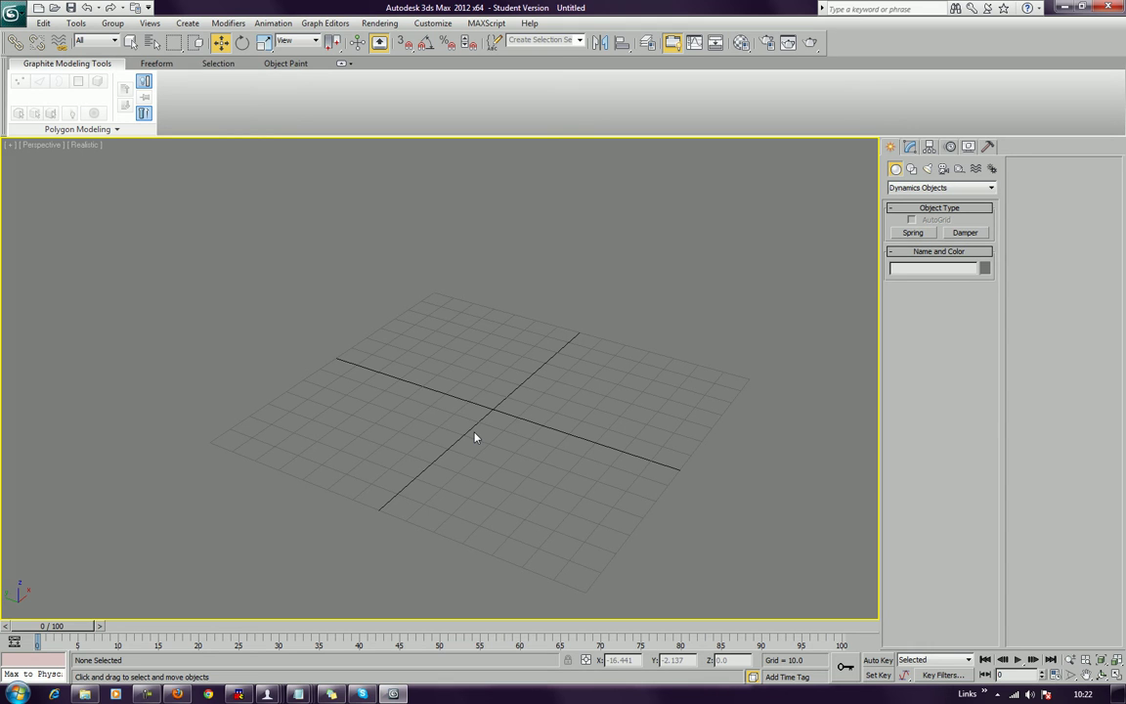
Step: Create a standard primitive sphere with a radius of about 22 at the grid's centre and reduce it to 8 segments
{"action": "middle_click_drag", "start_coordinate": [499, 430], "coordinate": [479, 393], "text": "alt"}
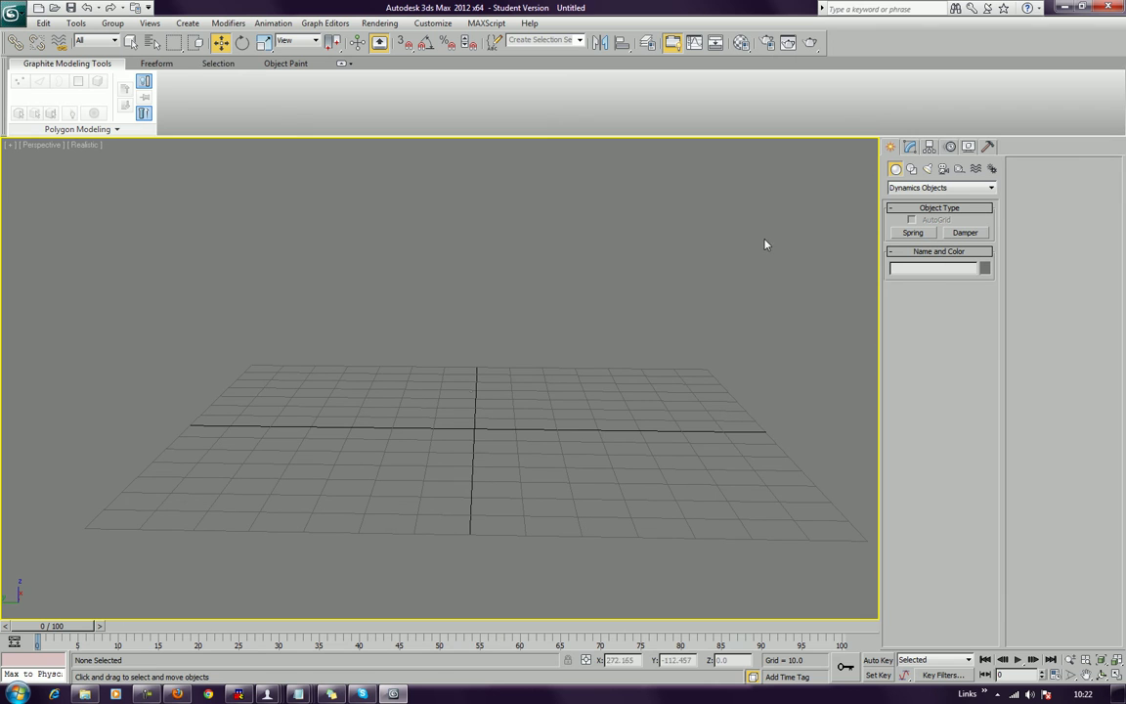
{"action": "left_click", "coordinate": [909, 146]}
{"action": "left_click", "coordinate": [890, 147]}
{"action": "left_click", "coordinate": [900, 188]}
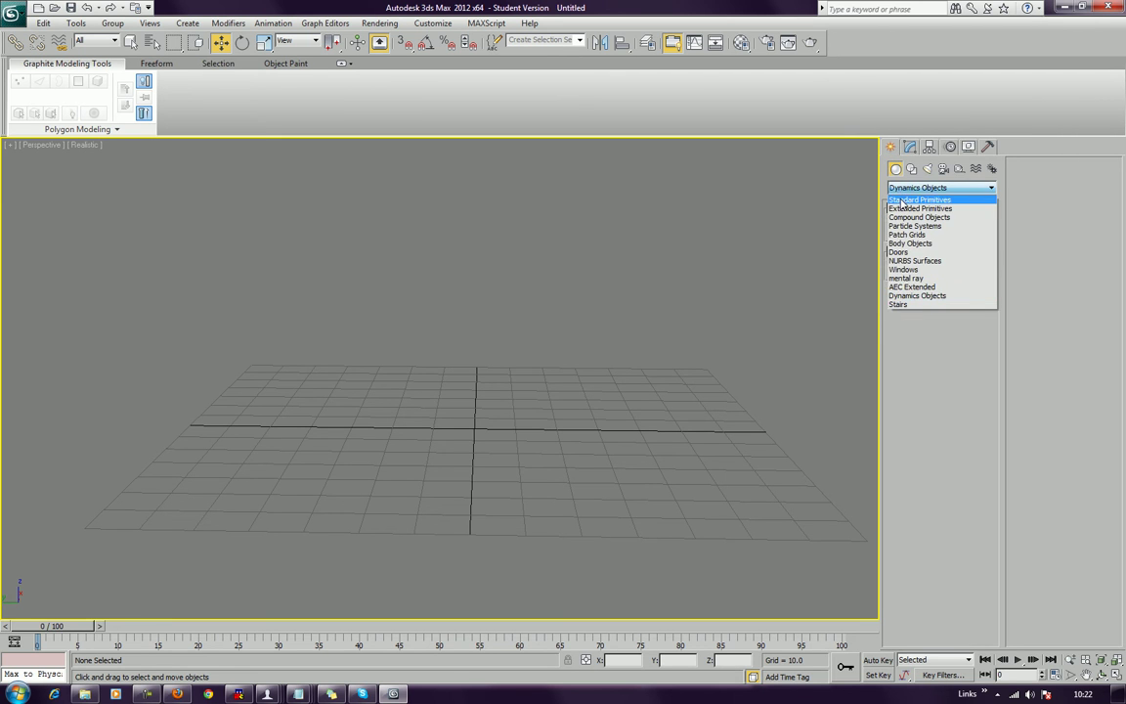
{"action": "left_click", "coordinate": [901, 200]}
{"action": "left_click", "coordinate": [913, 261]}
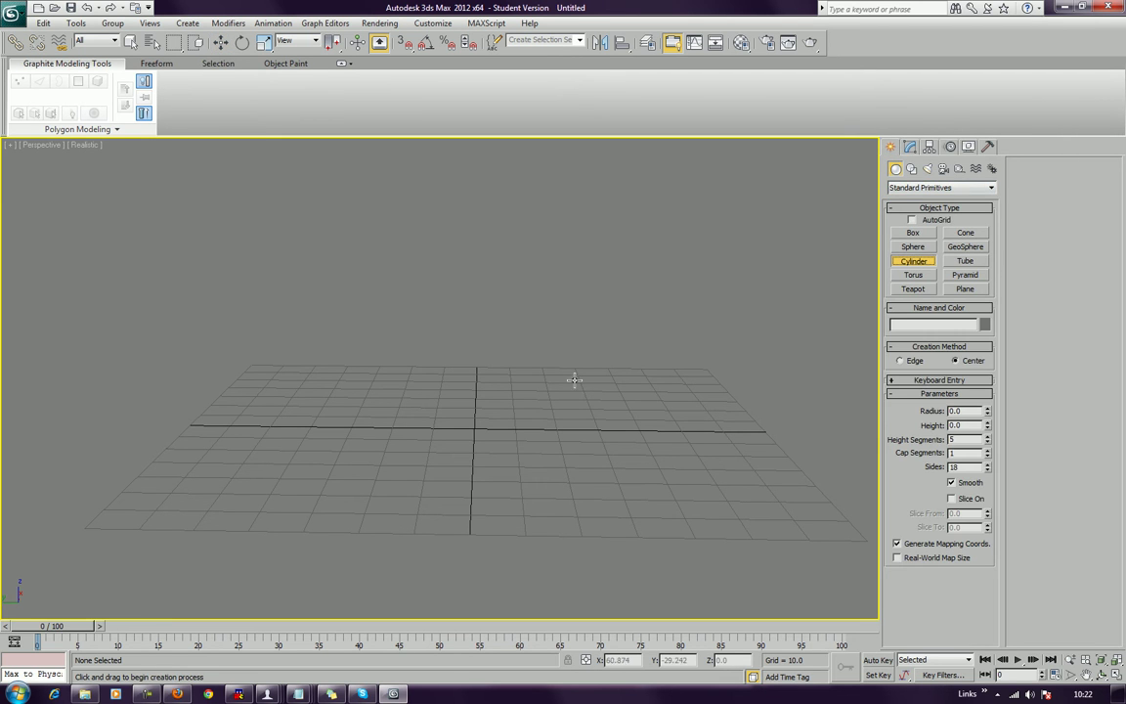
{"action": "left_click", "coordinate": [912, 247]}
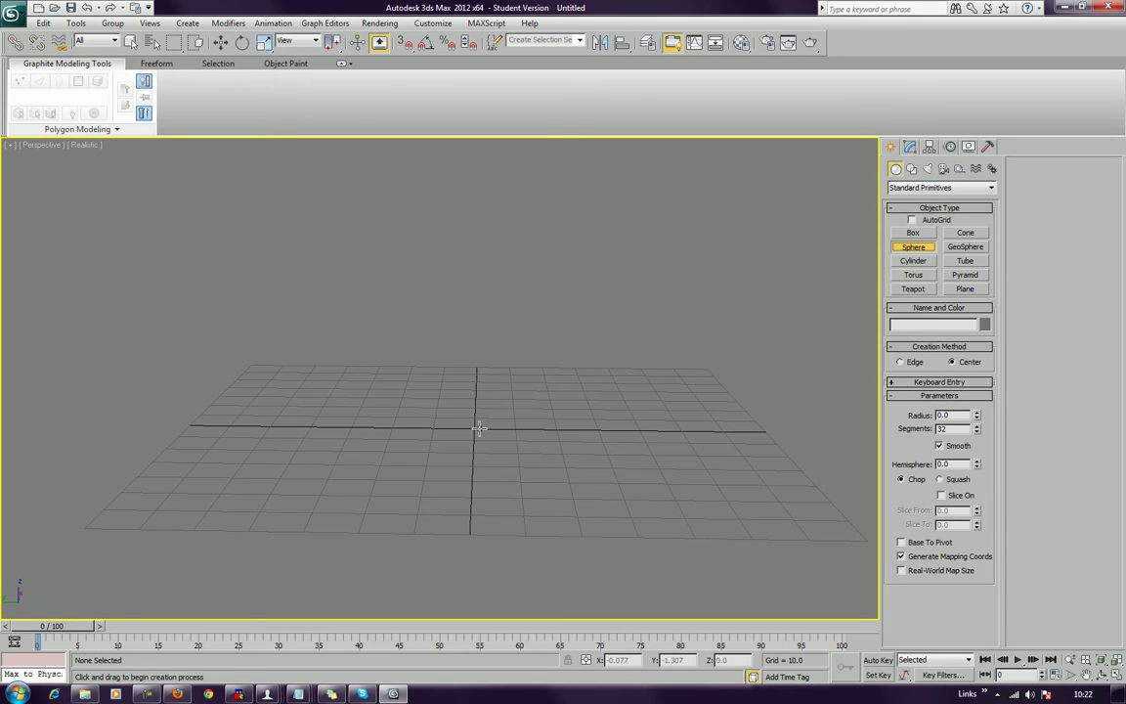
{"action": "left_click_drag", "start_coordinate": [478, 427], "coordinate": [474, 449]}
{"action": "left_click_drag", "start_coordinate": [477, 449], "coordinate": [479, 461]}
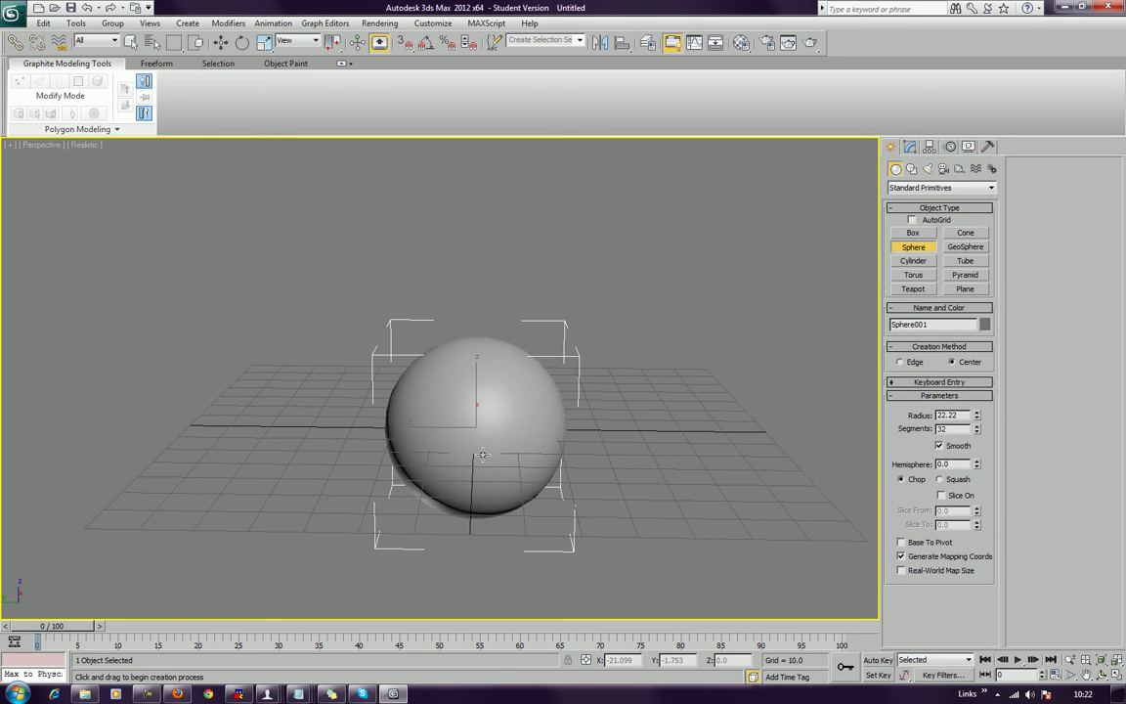
{"action": "left_click_drag", "start_coordinate": [976, 431], "coordinate": [953, 590]}
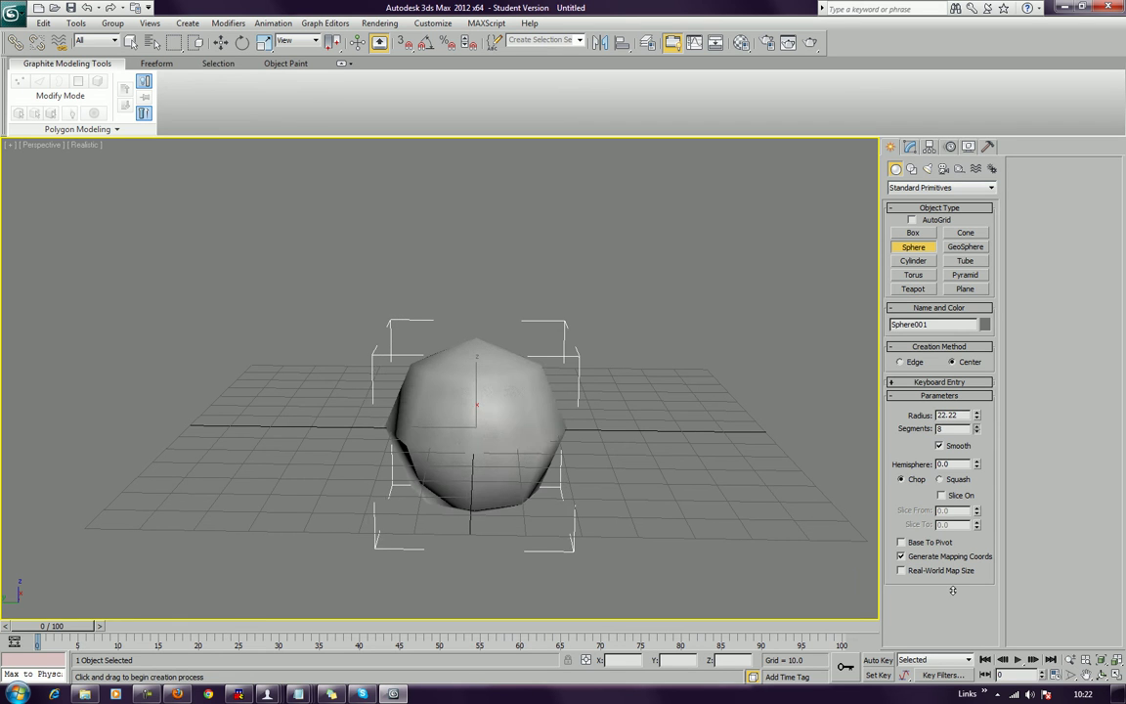
Step: Display the Perspective viewport as Shaded with Edged Faces and finish sphere creation with the Move tool active
{"action": "key", "text": "F4"}
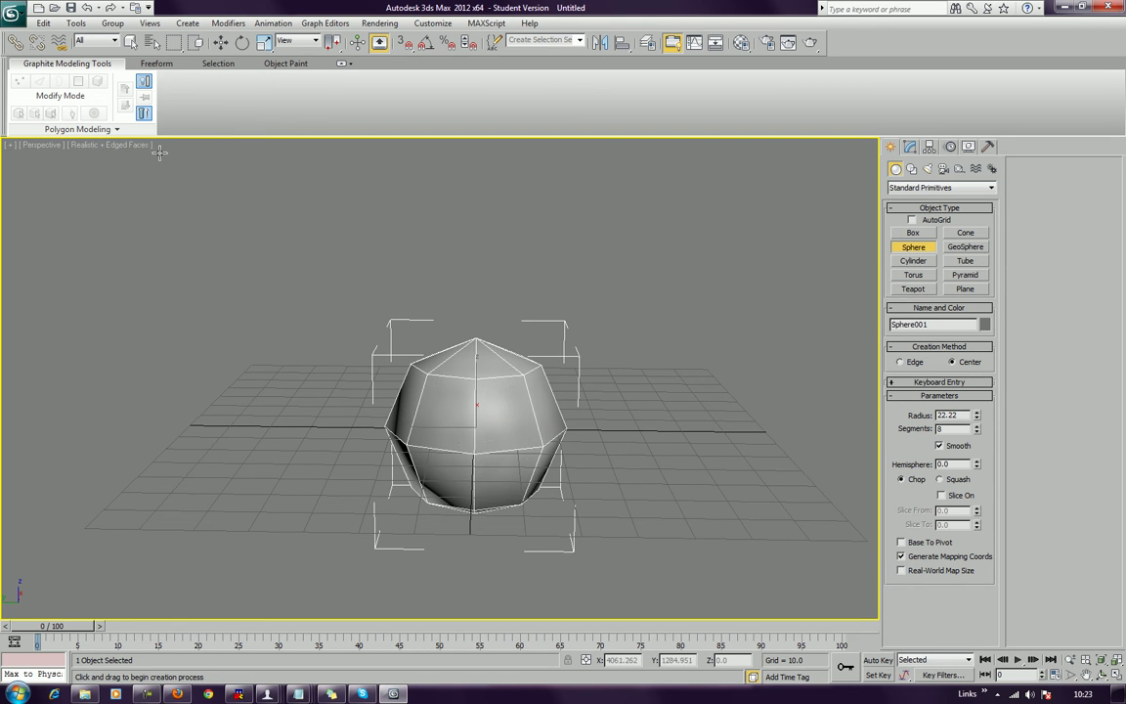
{"action": "left_click", "coordinate": [110, 146]}
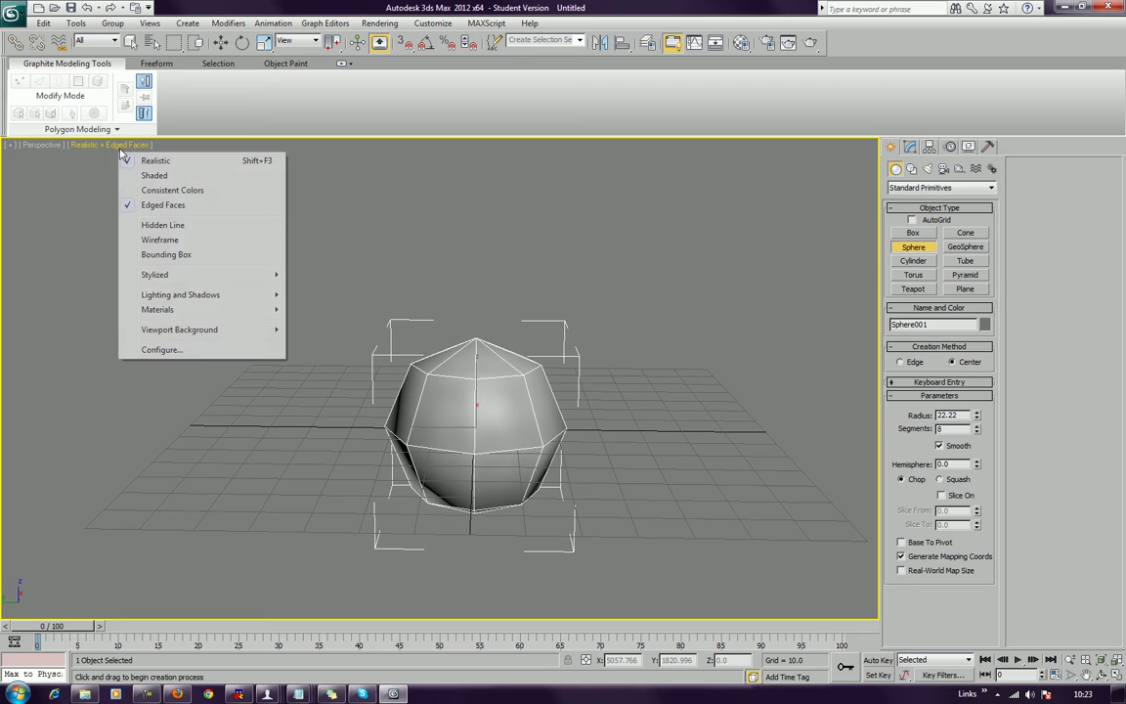
{"action": "left_click", "coordinate": [154, 162]}
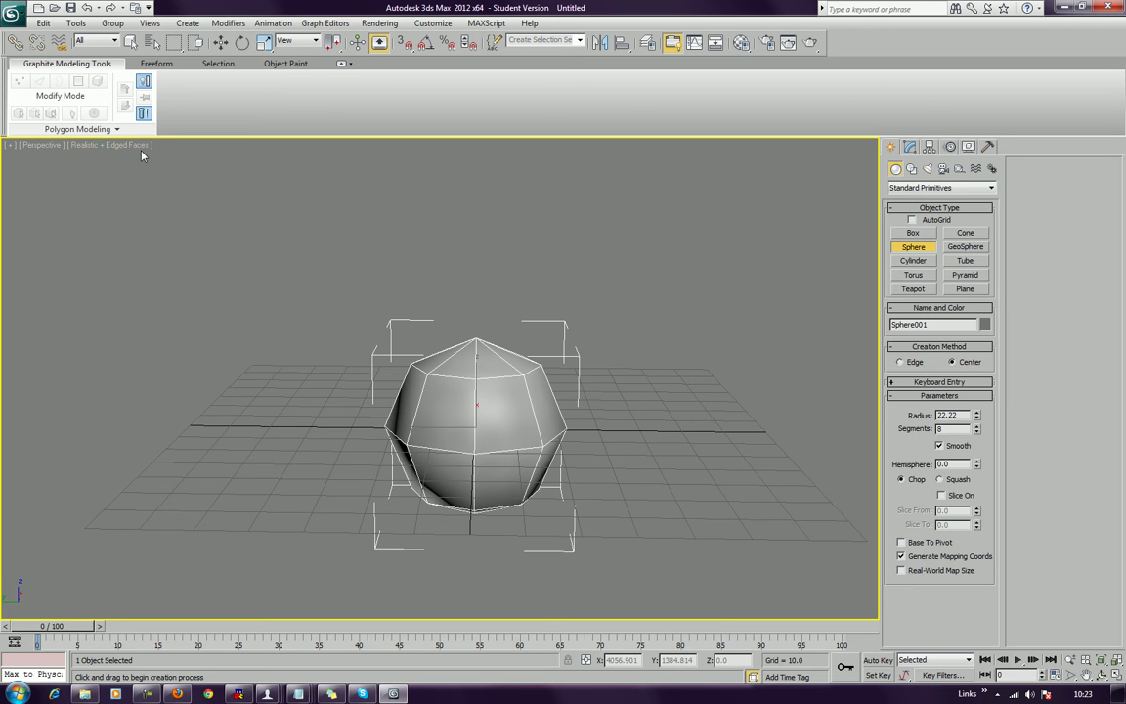
{"action": "left_click", "coordinate": [132, 145]}
{"action": "left_click", "coordinate": [146, 160]}
{"action": "middle_click_drag", "start_coordinate": [618, 387], "coordinate": [575, 391], "text": "alt"}
{"action": "key", "text": "w"}
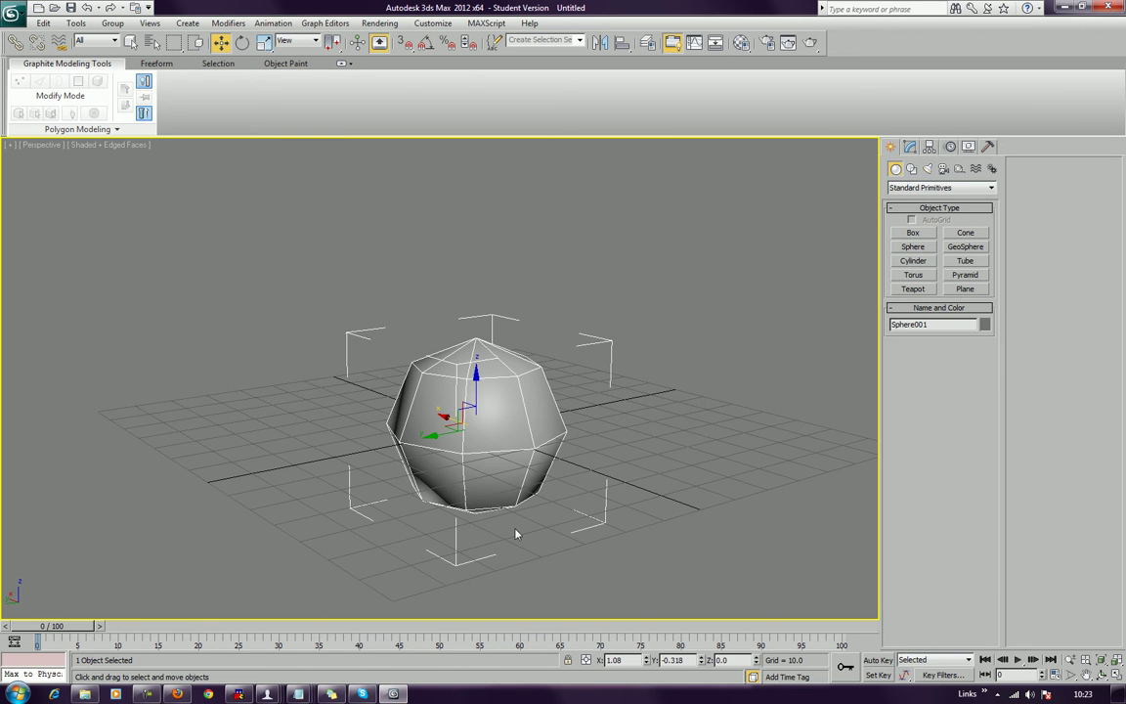
Step: Convert the sphere to an Editable Poly
{"action": "right_click", "coordinate": [474, 411]}
{"action": "left_click", "coordinate": [547, 519]}
{"action": "middle_click_drag", "start_coordinate": [535, 510], "coordinate": [598, 459], "text": "alt"}
Step: Stretch the sphere vertically by moving its top nine vertices up about 4.7 units and its bottom nine vertices down
{"action": "key", "text": "1"}
{"action": "left_click_drag", "start_coordinate": [353, 308], "coordinate": [587, 384]}
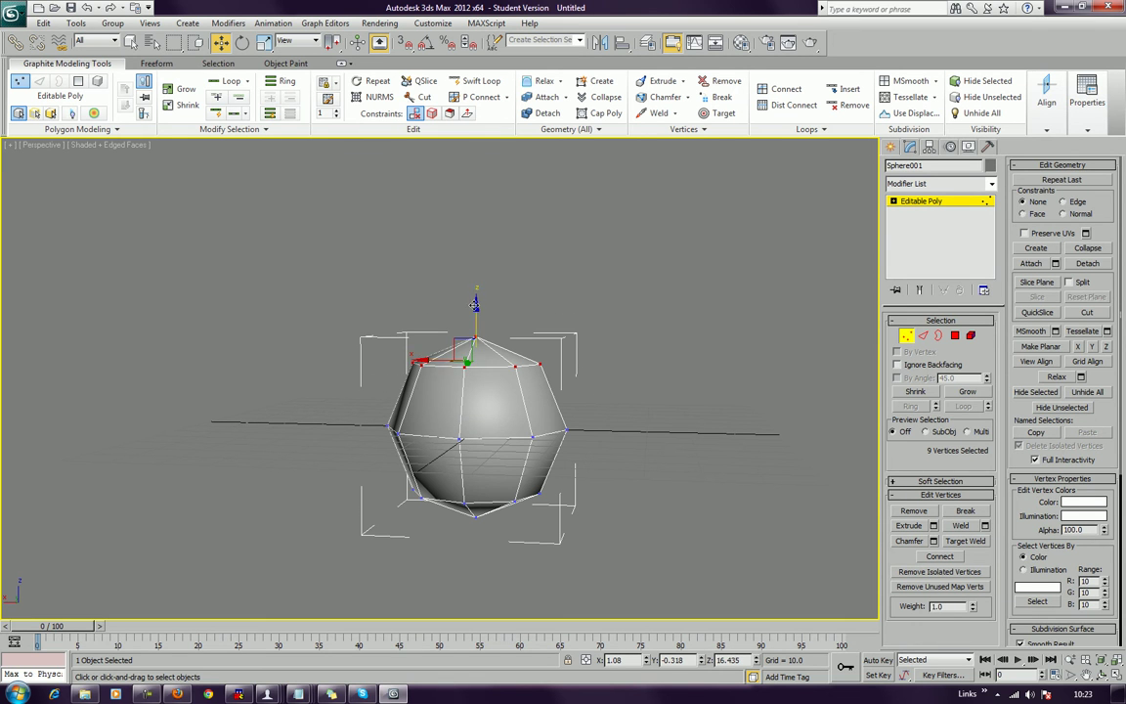
{"action": "left_click_drag", "start_coordinate": [477, 306], "coordinate": [481, 284]}
{"action": "middle_click_drag", "start_coordinate": [482, 284], "coordinate": [271, 518], "text": "alt"}
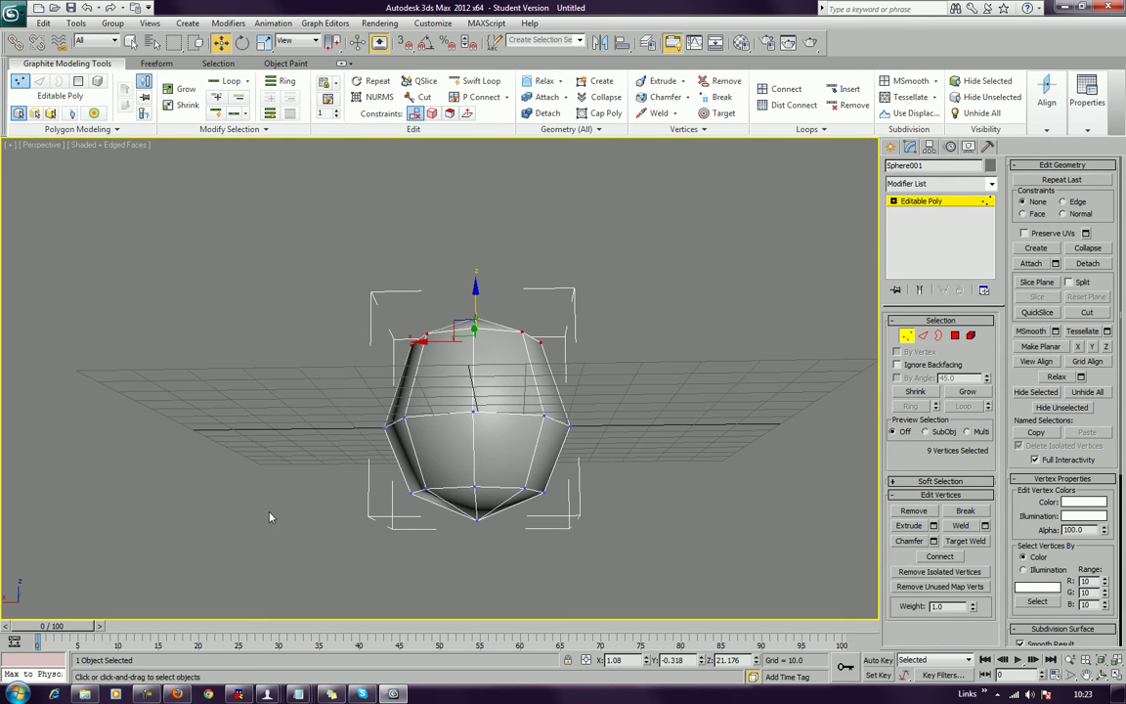
{"action": "left_click_drag", "start_coordinate": [551, 553], "coordinate": [551, 554]}
{"action": "middle_click_drag", "start_coordinate": [548, 547], "coordinate": [479, 513], "text": "alt"}
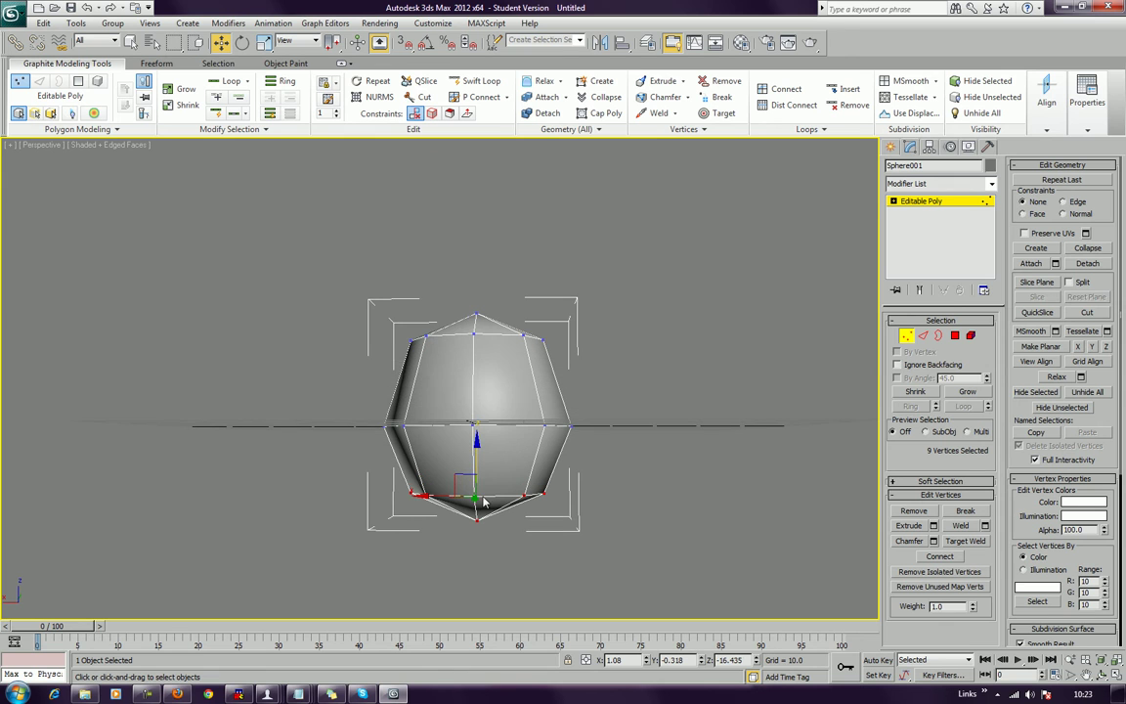
{"action": "mouse_move", "coordinate": [473, 467]}
{"action": "left_mouse_down"}
{"action": "mouse_move", "coordinate": [461, 481]}
{"action": "mouse_move", "coordinate": [486, 487]}
{"action": "left_mouse_up"}
{"action": "middle_click_drag", "start_coordinate": [486, 487], "coordinate": [471, 417], "text": "alt"}
Step: Scale the middle ring of eight vertices along Y to make it slightly narrower
{"action": "left_click_drag", "start_coordinate": [492, 444], "coordinate": [603, 463]}
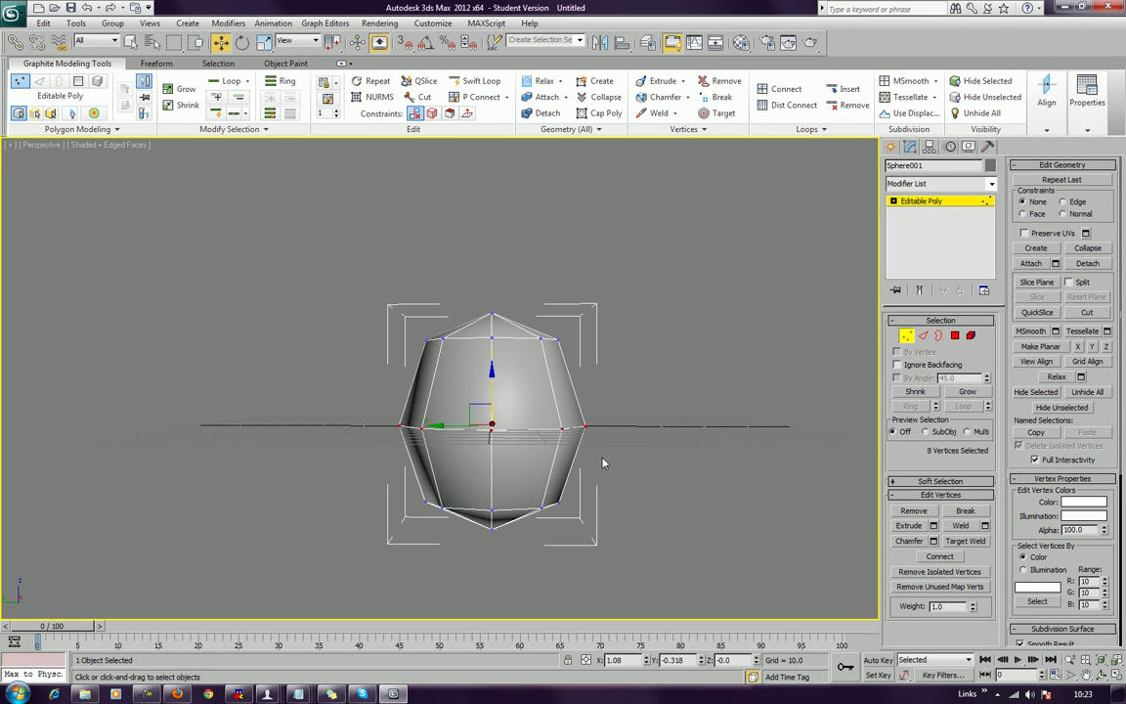
{"action": "key", "text": "r"}
{"action": "left_click_drag", "start_coordinate": [557, 427], "coordinate": [540, 427]}
{"action": "left_click", "coordinate": [277, 394]}
{"action": "middle_click_drag", "start_coordinate": [276, 395], "coordinate": [403, 421], "text": "alt"}
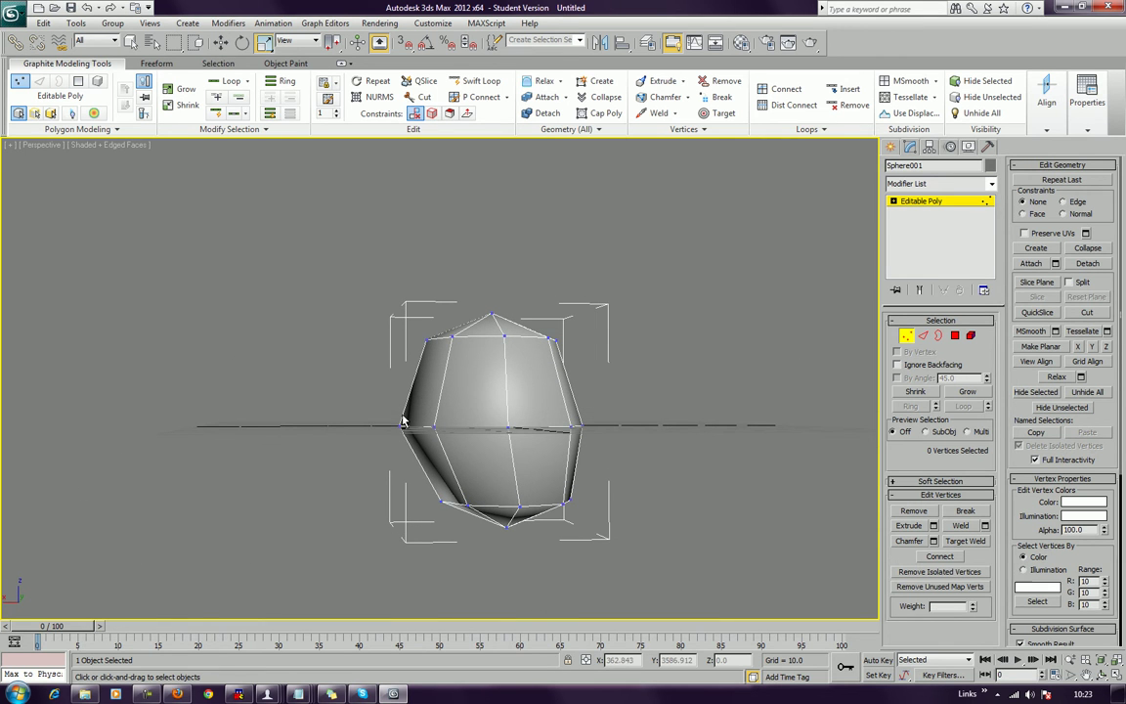
Step: Connect the eight vertical edges just above the middle ring and scale the new edge loop to 103% along Y
{"action": "left_click", "coordinate": [924, 338]}
{"action": "left_click_drag", "start_coordinate": [272, 378], "coordinate": [567, 402]}
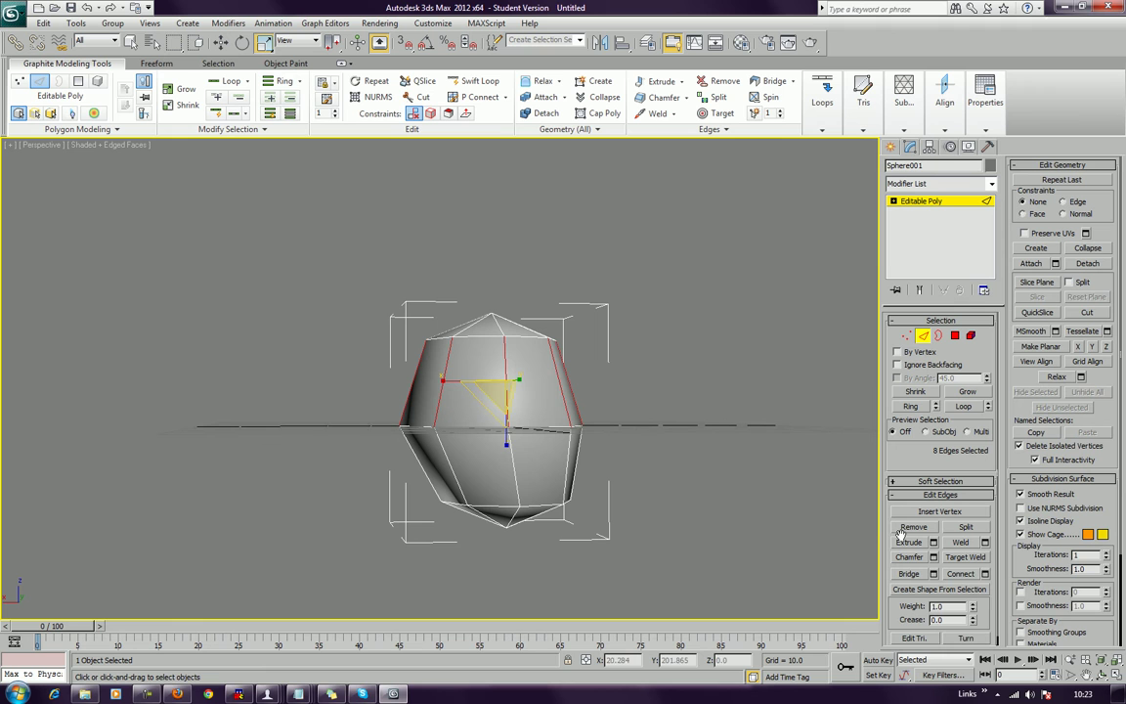
{"action": "left_click", "coordinate": [960, 574]}
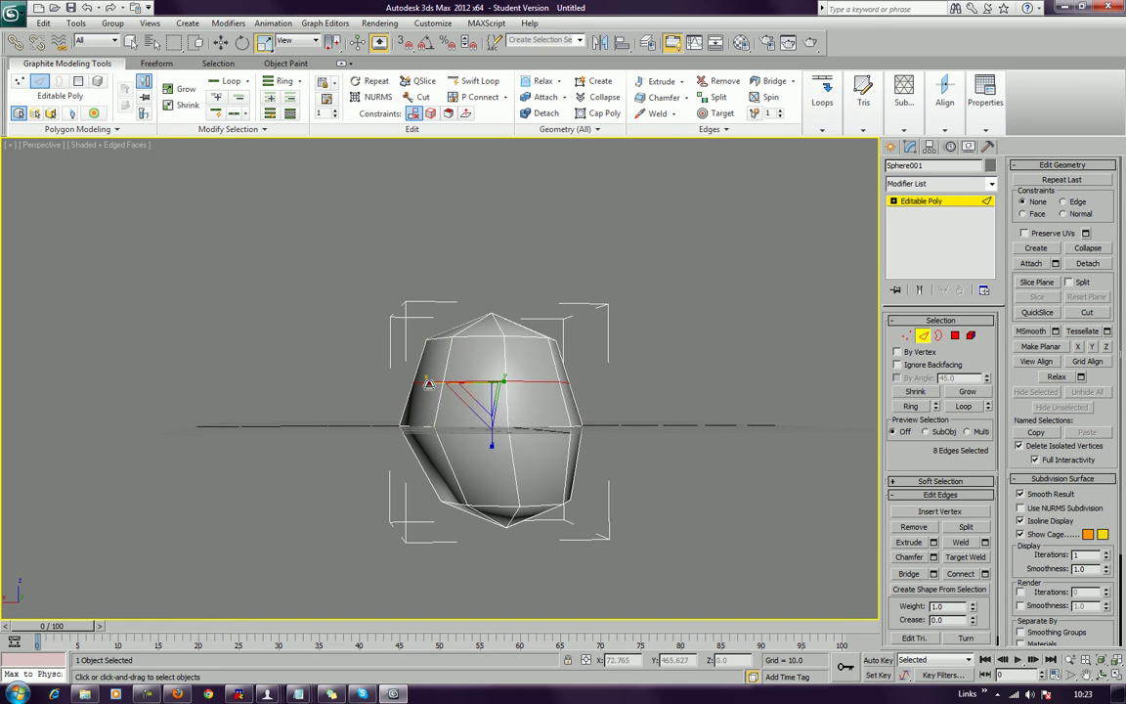
{"action": "middle_click_drag", "start_coordinate": [566, 377], "coordinate": [445, 380], "text": "alt"}
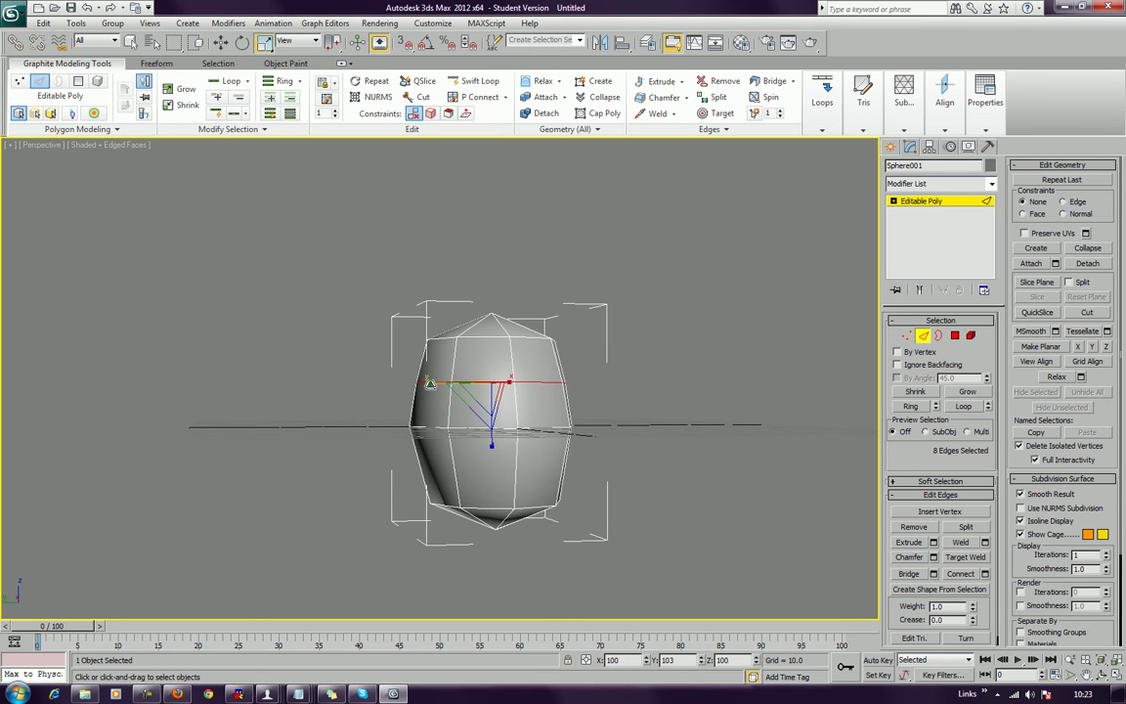
{"action": "middle_click_drag", "start_coordinate": [377, 395], "coordinate": [548, 386], "text": "alt"}
Step: Move the three vertices at the positive X end of the upper loop outward along X by about 0.8 units
{"action": "left_click", "coordinate": [906, 336]}
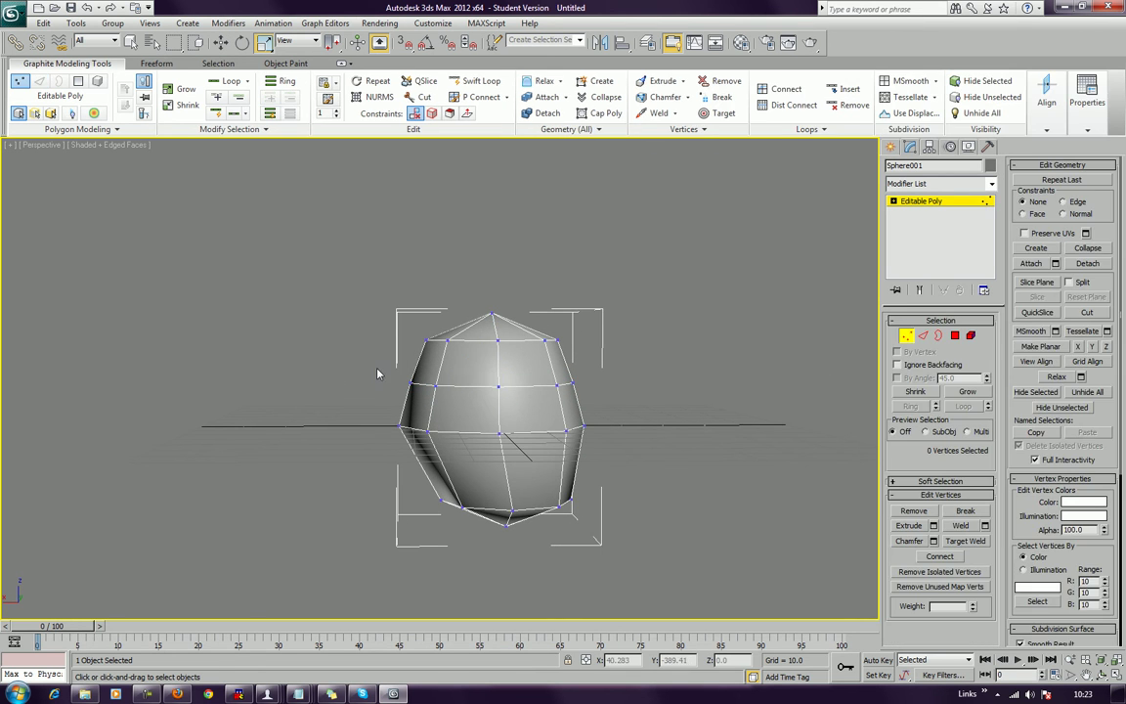
{"action": "left_click_drag", "start_coordinate": [465, 402], "coordinate": [463, 399]}
{"action": "key", "text": "w"}
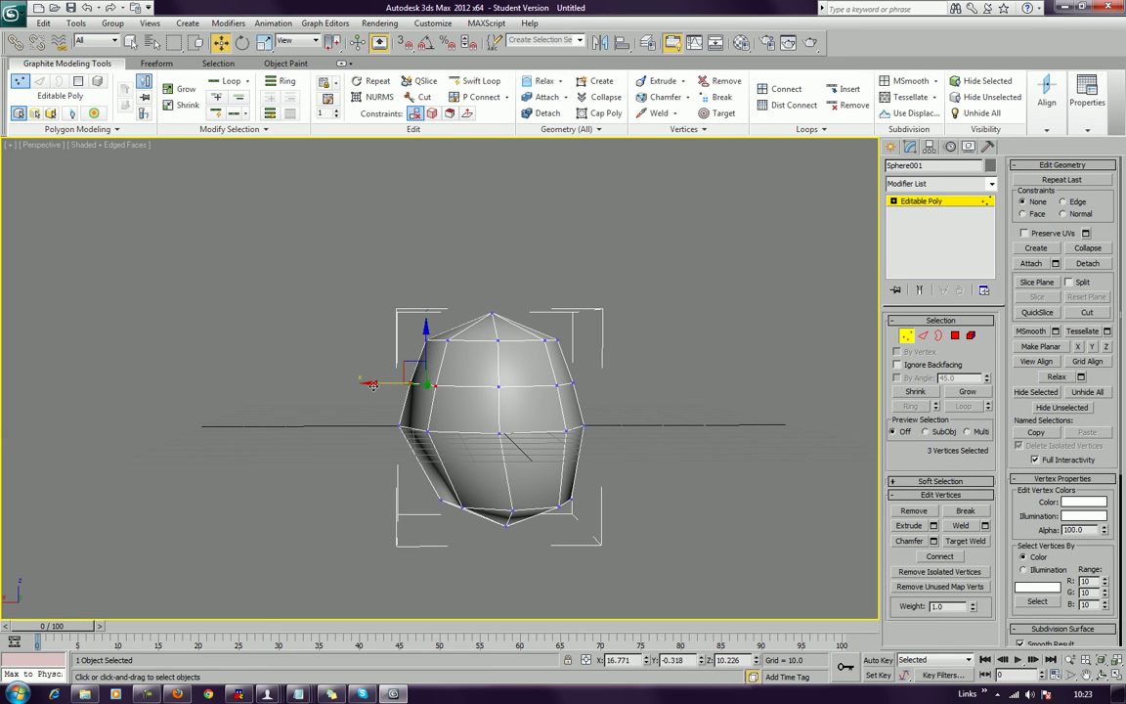
{"action": "left_click", "coordinate": [361, 384]}
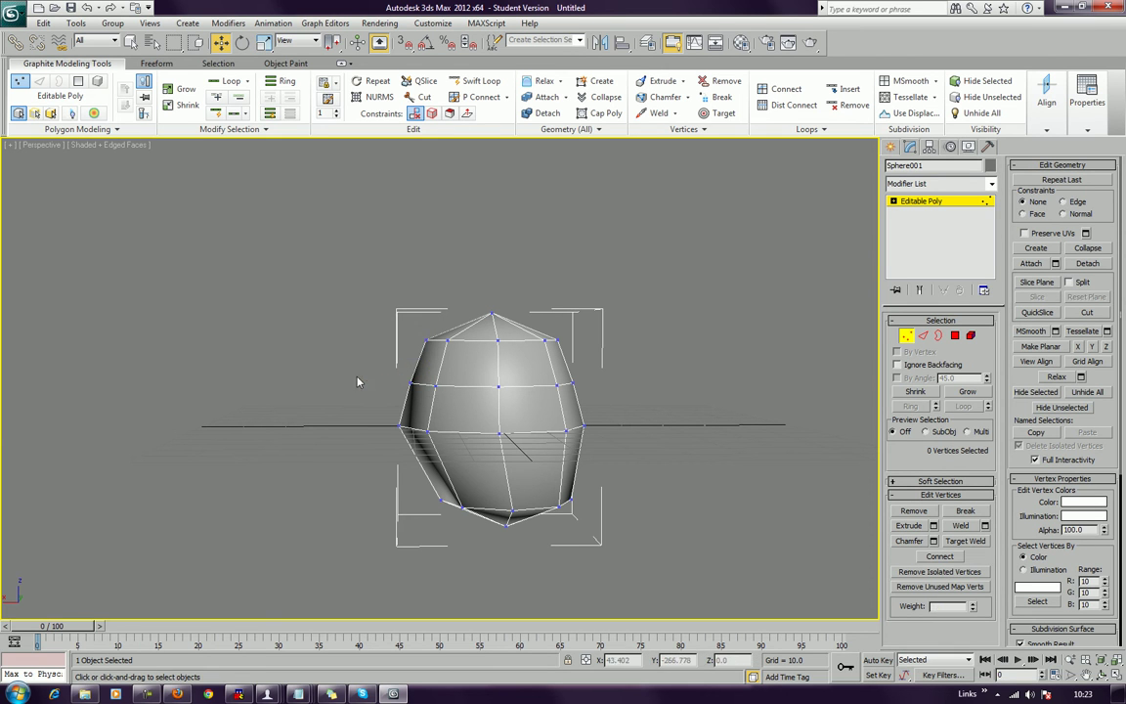
{"action": "key", "text": "ctrl+z"}
{"action": "left_click_drag", "start_coordinate": [367, 387], "coordinate": [392, 437]}
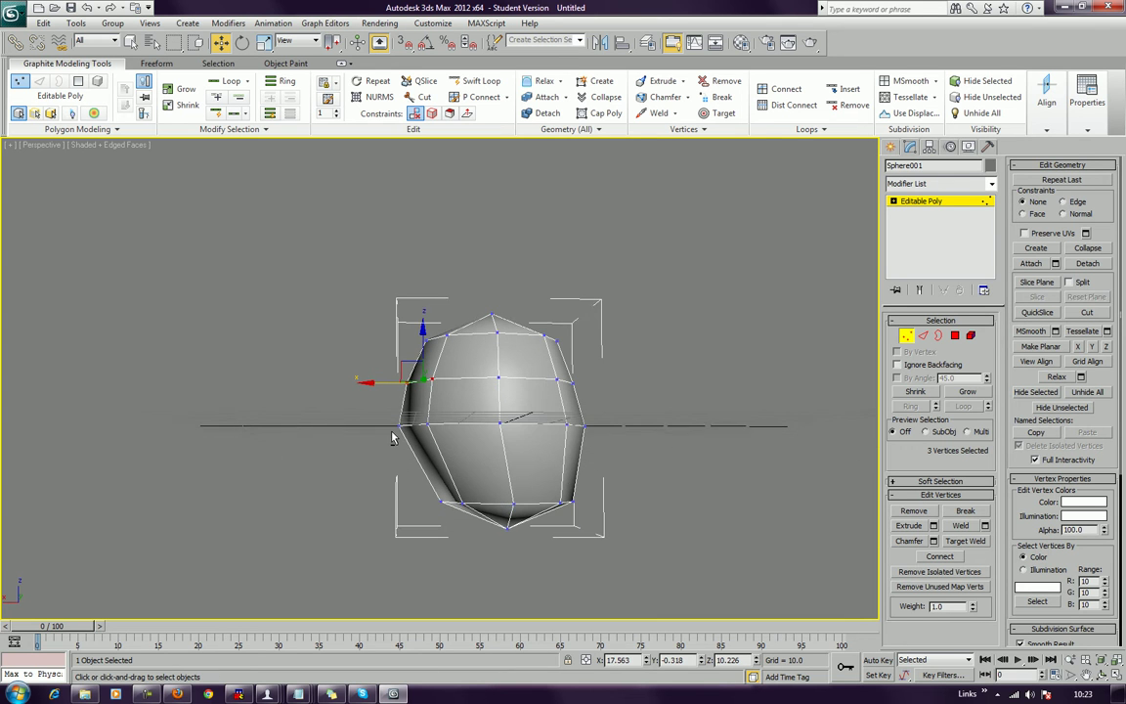
Step: Connect the eight vertical edges below the middle ring into an edge loop and adjust the lower side vertices along X
{"action": "key", "text": "2"}
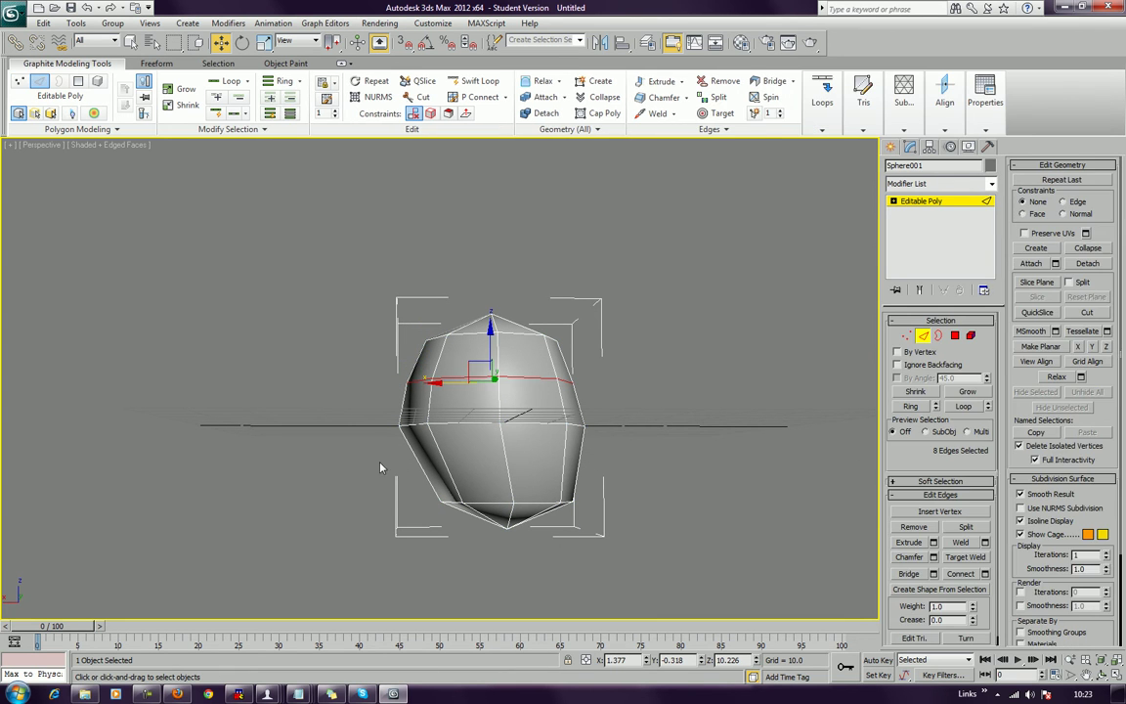
{"action": "left_click_drag", "start_coordinate": [598, 481], "coordinate": [599, 481]}
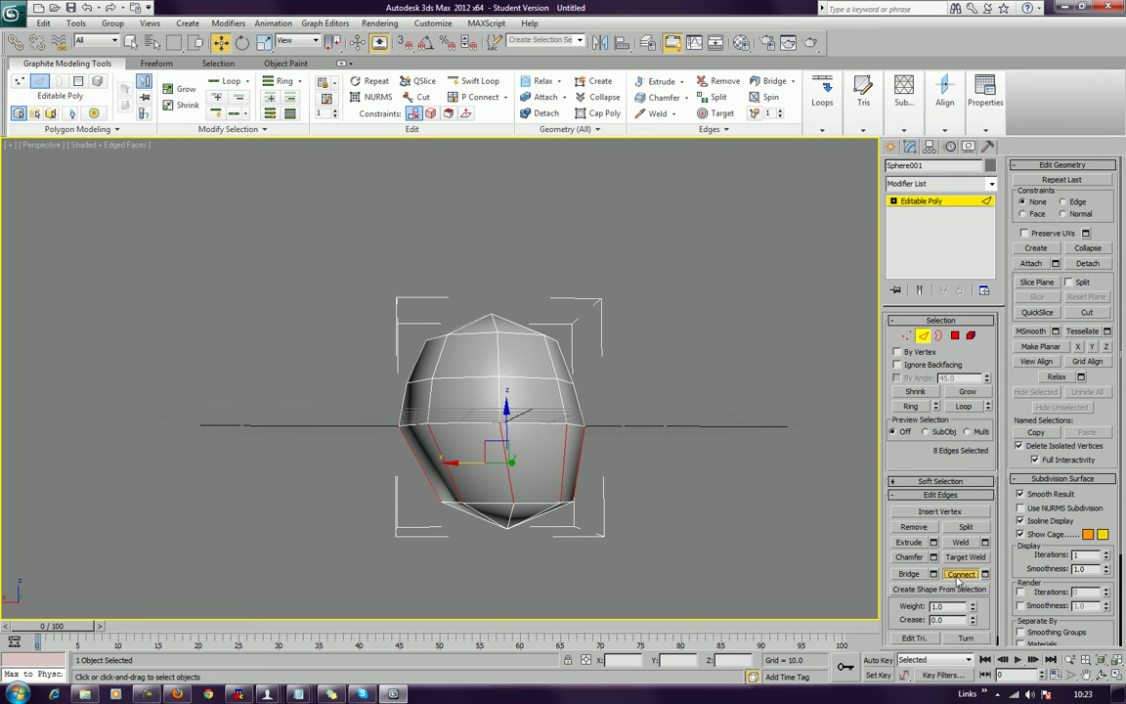
{"action": "key", "text": "1"}
{"action": "left_click_drag", "start_coordinate": [405, 454], "coordinate": [382, 465]}
{"action": "left_click_drag", "start_coordinate": [550, 479], "coordinate": [513, 464]}
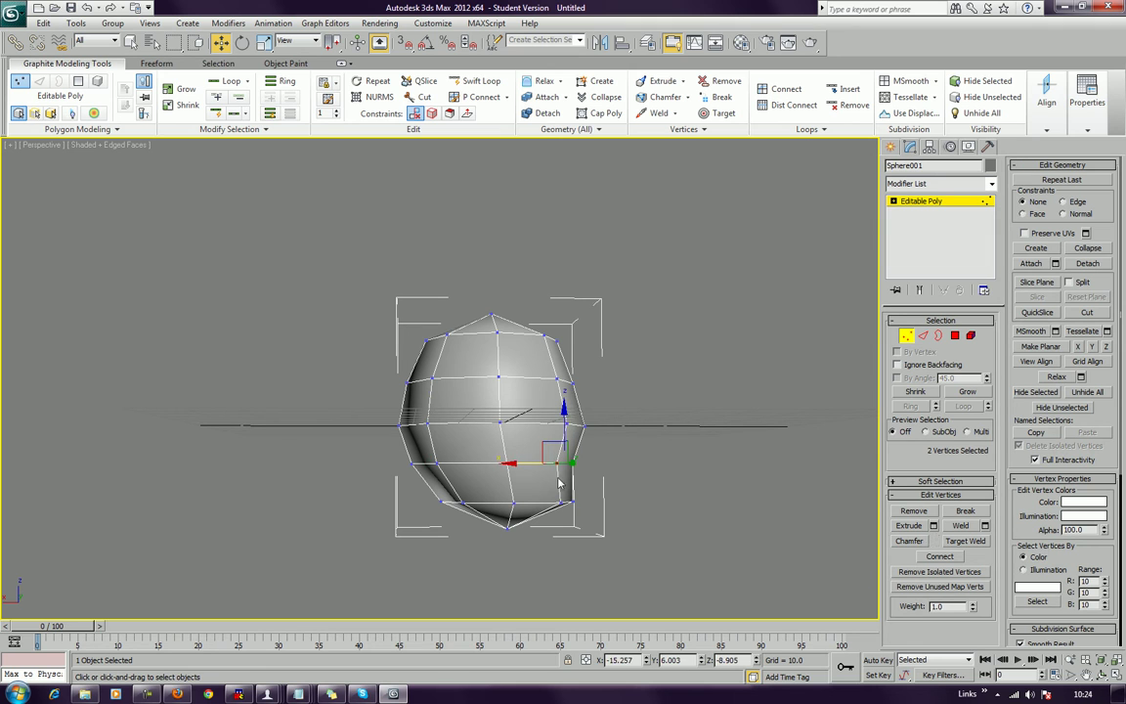
{"action": "left_click_drag", "start_coordinate": [525, 518], "coordinate": [524, 518]}
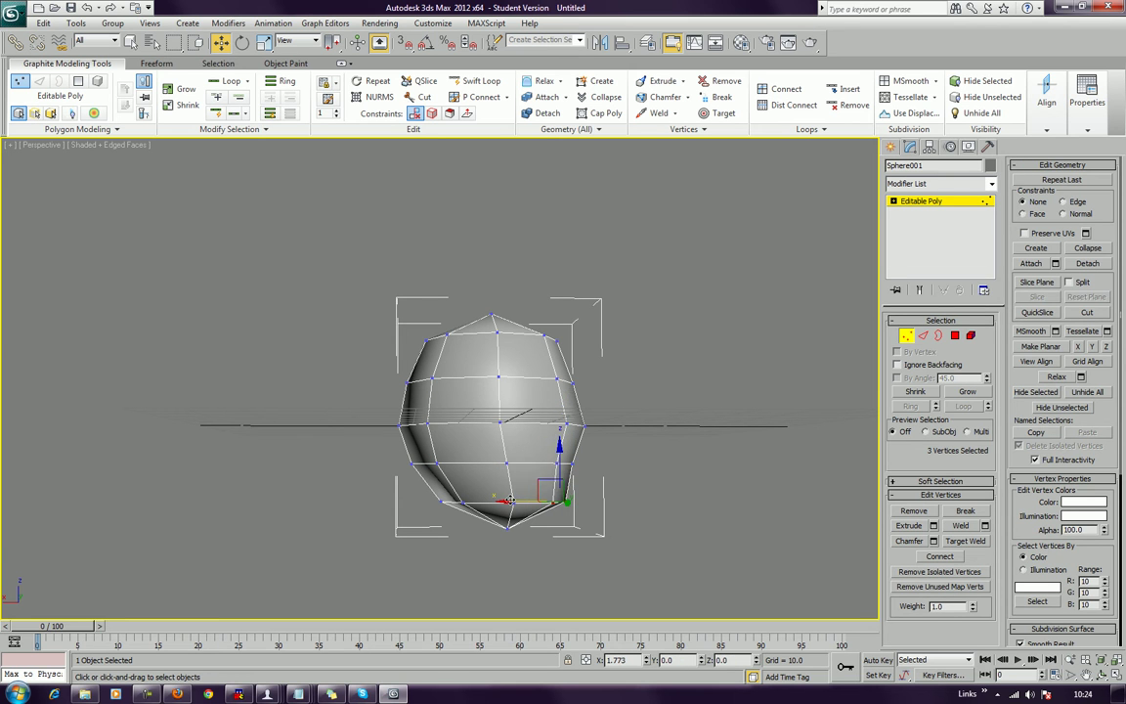
Step: Scale the eight vertices of the new lower loop to about 92% along Y
{"action": "middle_click_drag", "start_coordinate": [601, 466], "coordinate": [476, 467], "text": "alt"}
{"action": "left_click_drag", "start_coordinate": [651, 479], "coordinate": [653, 478]}
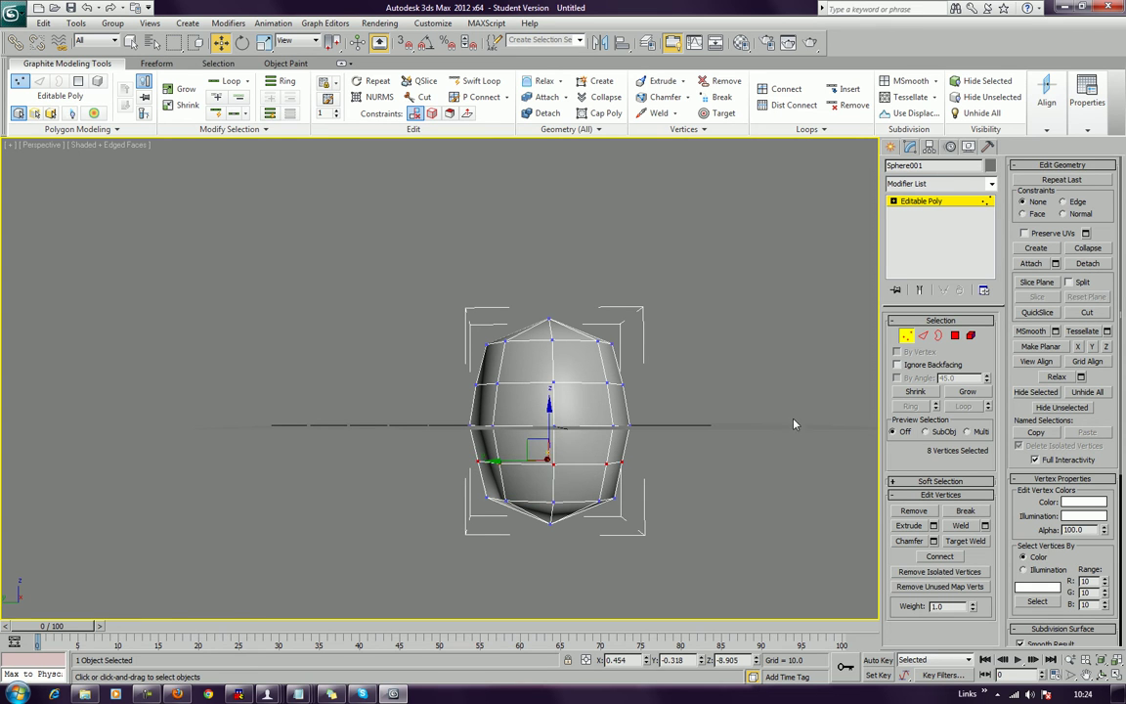
{"action": "key", "text": "e"}
{"action": "key", "text": "r"}
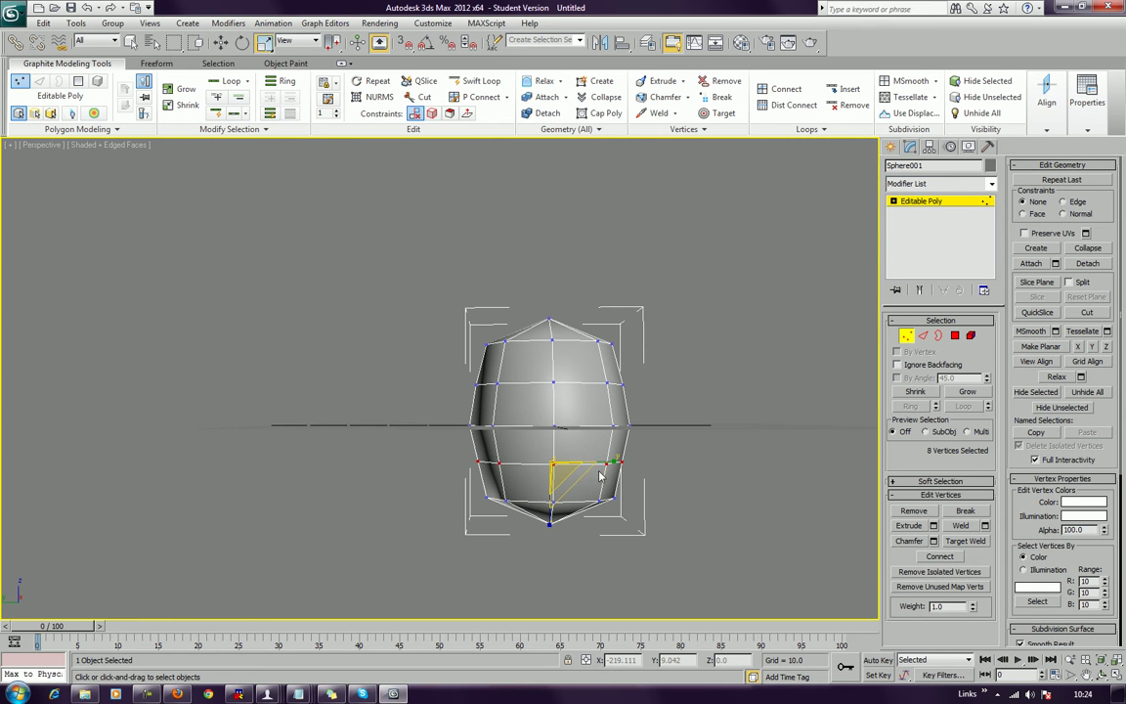
{"action": "left_click_drag", "start_coordinate": [607, 460], "coordinate": [604, 465]}
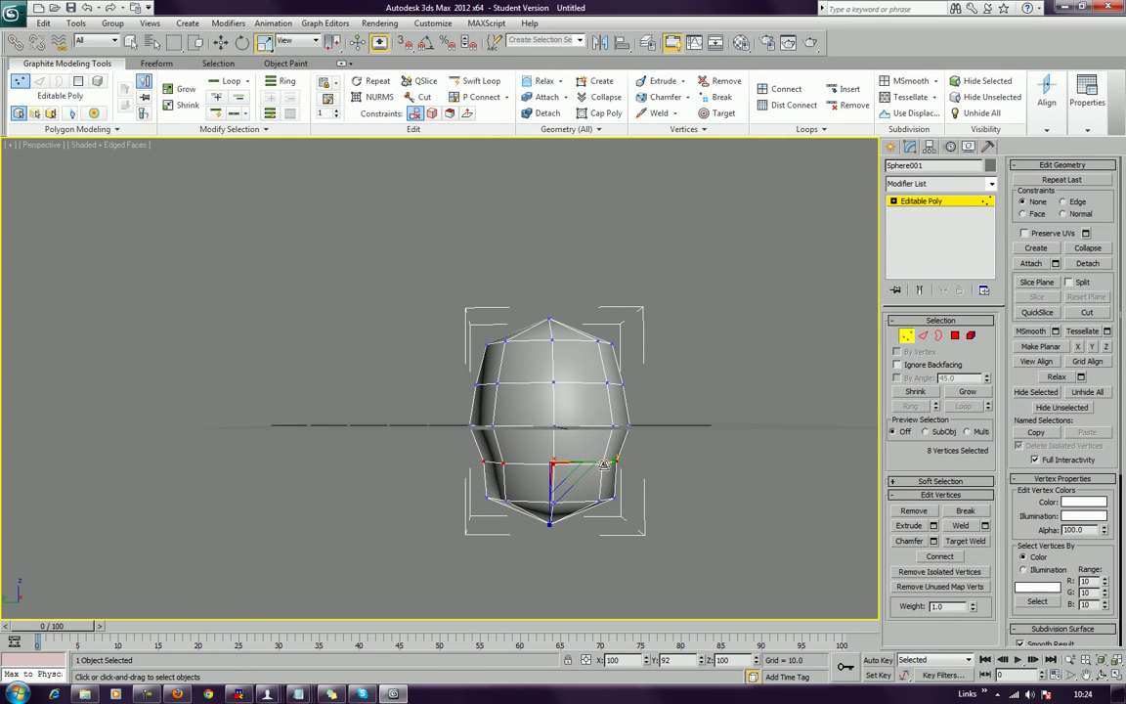
{"action": "left_click", "coordinate": [716, 540]}
{"action": "middle_click_drag", "start_coordinate": [716, 540], "coordinate": [739, 535], "text": "alt"}
{"action": "scroll", "coordinate": [722, 530], "scroll_direction": "up", "scroll_amount": 4}
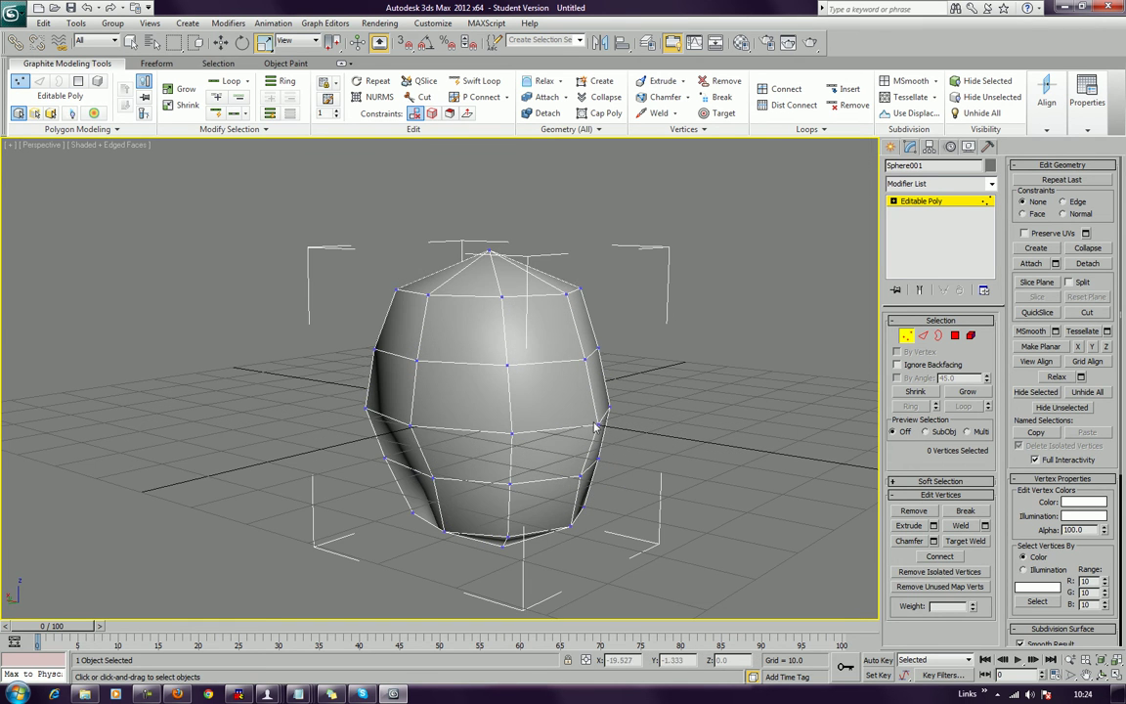
Step: Chamfer the top and bottom pole vertices together to turn each into a ring of eight vertices
{"action": "middle_click_drag", "start_coordinate": [568, 420], "coordinate": [657, 351], "text": "alt"}
{"action": "left_click", "coordinate": [906, 336]}
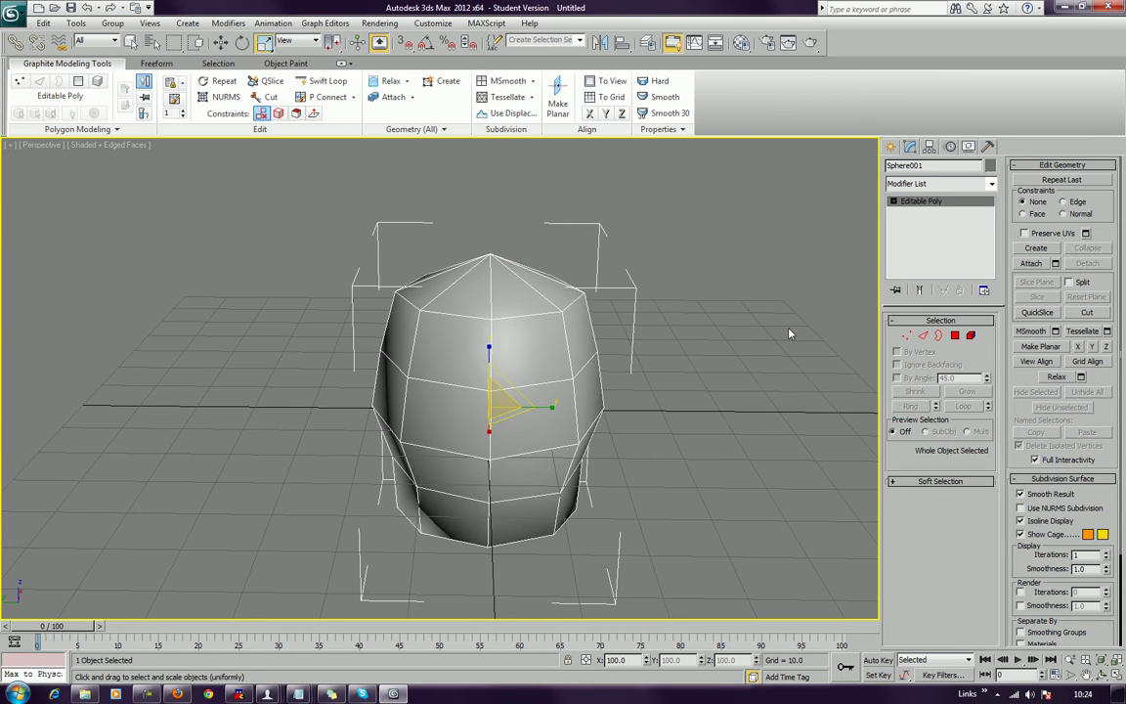
{"action": "left_click", "coordinate": [906, 336]}
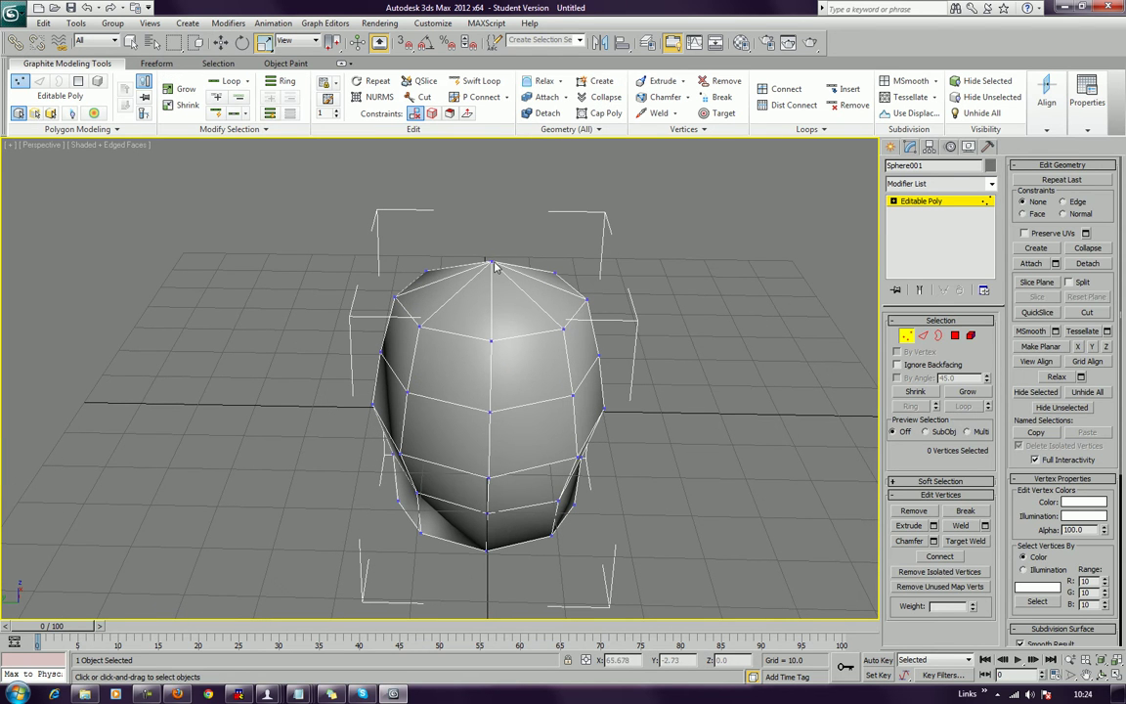
{"action": "left_click", "coordinate": [491, 266]}
{"action": "middle_click_drag", "start_coordinate": [493, 274], "coordinate": [510, 486], "text": "alt"}
{"action": "left_click", "coordinate": [503, 555], "text": "ctrl"}
{"action": "middle_click_drag", "start_coordinate": [533, 598], "coordinate": [962, 540], "text": "alt"}
{"action": "left_click", "coordinate": [909, 542]}
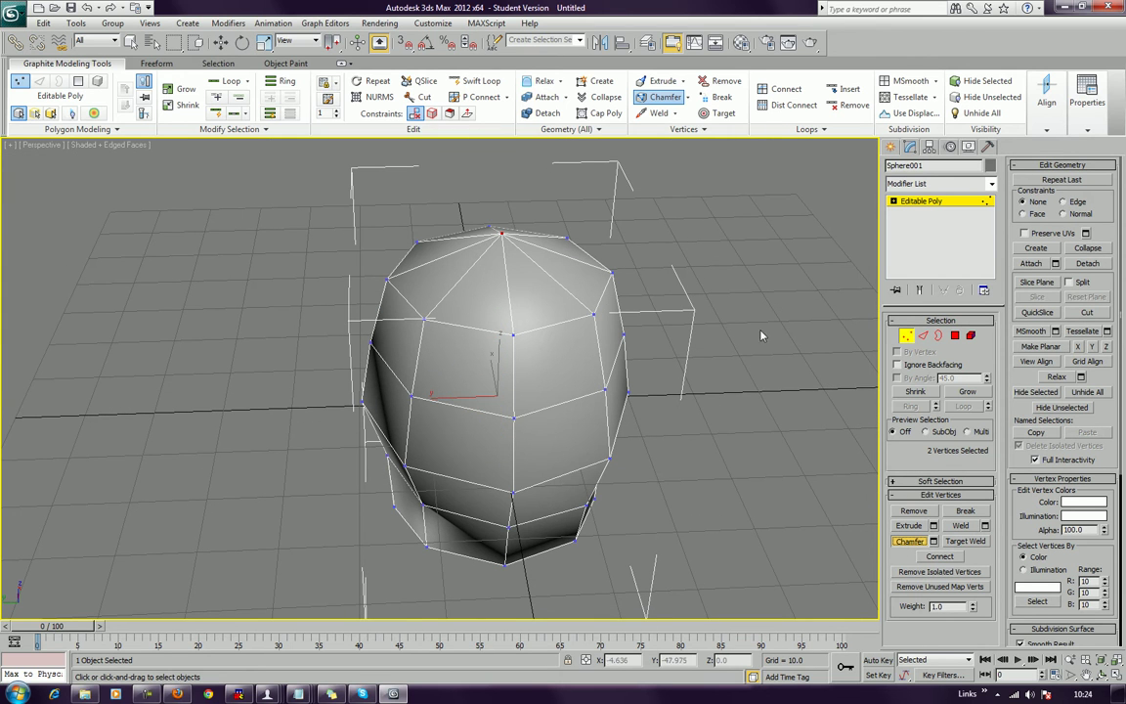
{"action": "left_click_drag", "start_coordinate": [500, 233], "coordinate": [500, 194]}
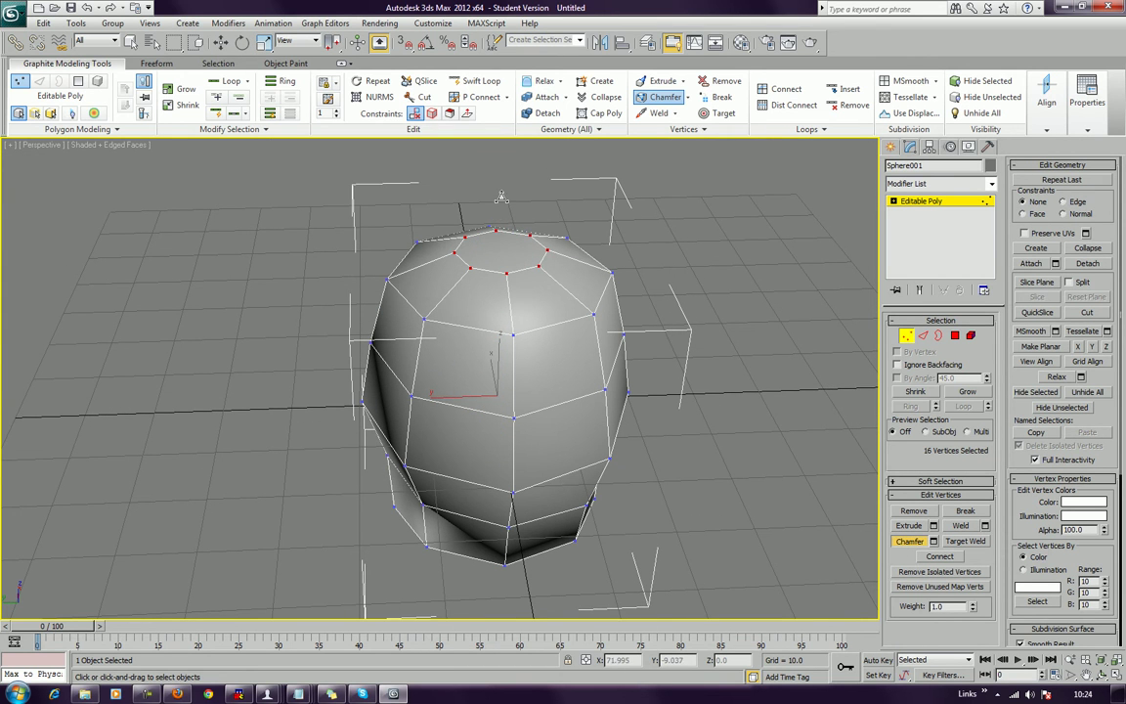
Step: Delete the octagonal cap polygon created by the chamfer at the top of the mesh
{"action": "left_click", "coordinate": [954, 335]}
{"action": "left_click", "coordinate": [502, 252]}
{"action": "key", "text": "Delete"}
{"action": "middle_click_drag", "start_coordinate": [533, 347], "coordinate": [478, 458], "text": "alt"}
{"action": "middle_click_drag", "start_coordinate": [525, 510], "coordinate": [472, 460], "text": "alt"}
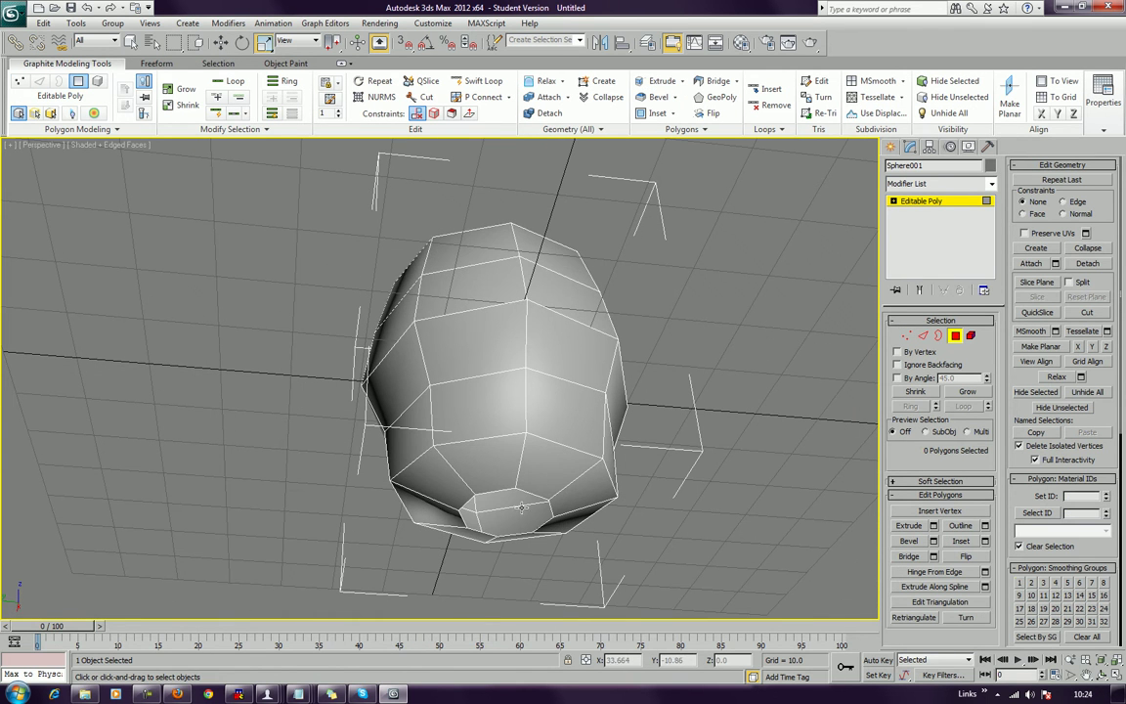
Step: Delete the polygons of one vertical half of the mesh, keeping the opposite half
{"action": "middle_click_drag", "start_coordinate": [463, 360], "coordinate": [479, 410], "text": "alt"}
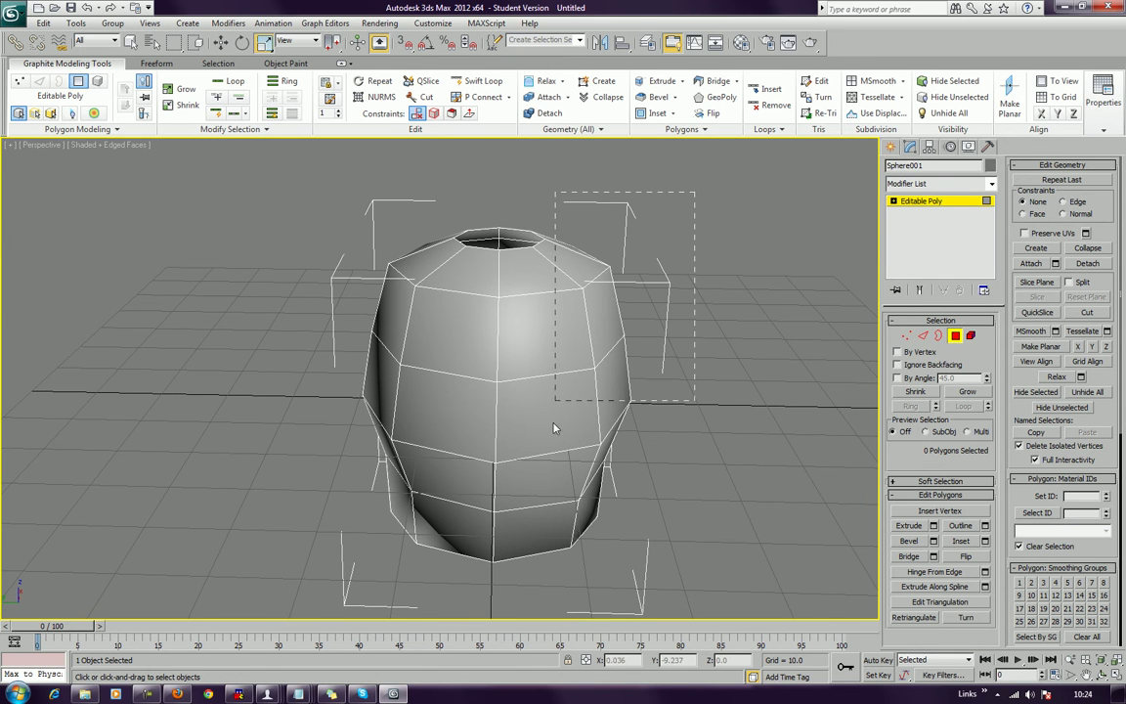
{"action": "left_click_drag", "start_coordinate": [509, 580], "coordinate": [514, 585]}
{"action": "key", "text": "Delete"}
Step: Detach the six polygons in one upper quarter of the half shell as a separate object
{"action": "middle_click_drag", "start_coordinate": [514, 585], "coordinate": [599, 272], "text": "alt"}
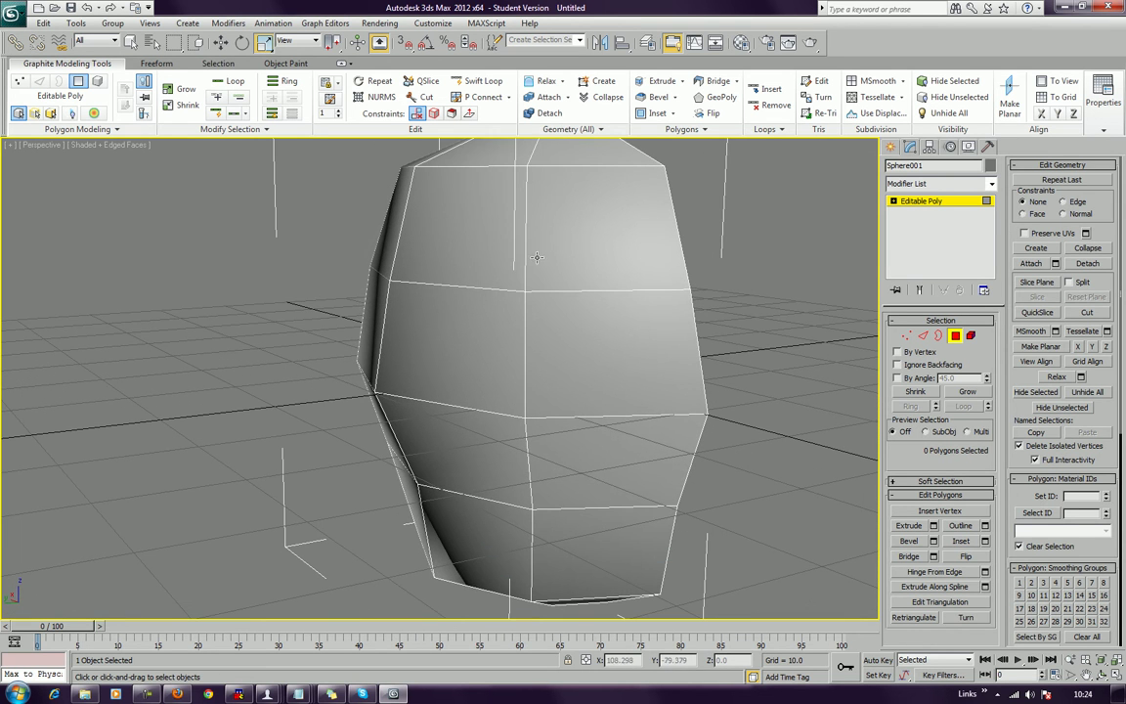
{"action": "middle_click_drag", "start_coordinate": [719, 260], "coordinate": [658, 234], "text": "alt"}
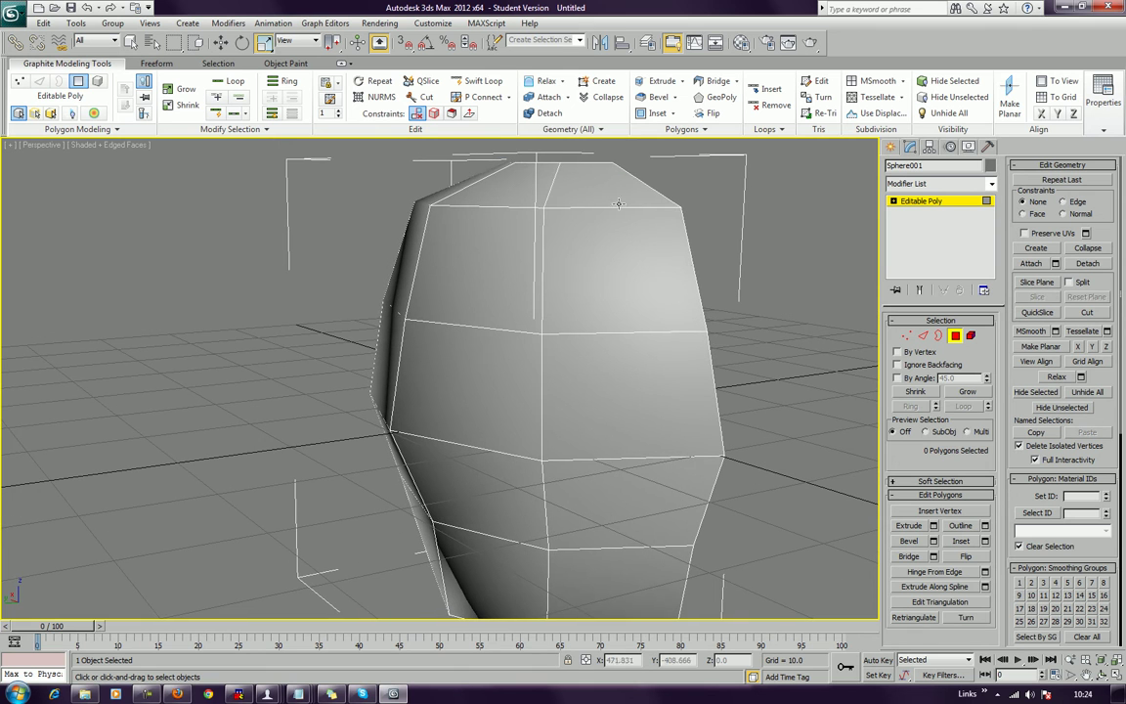
{"action": "middle_click_drag", "start_coordinate": [586, 208], "coordinate": [655, 218], "text": "alt"}
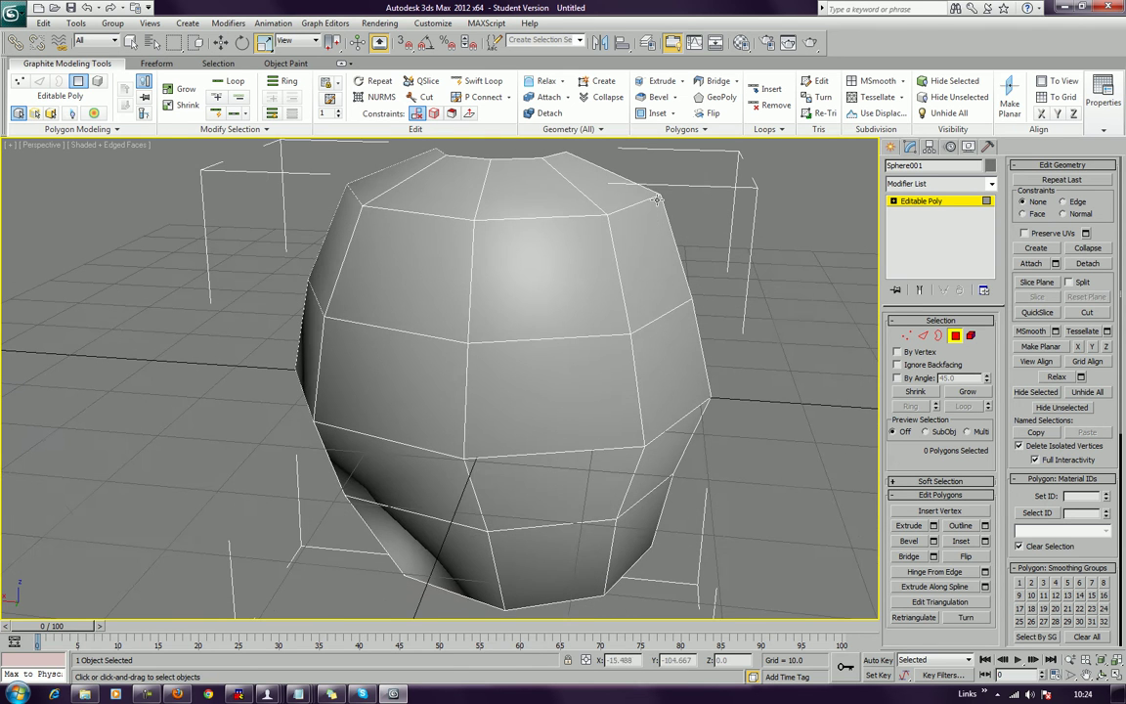
{"action": "left_click_drag", "start_coordinate": [534, 185], "coordinate": [535, 188]}
{"action": "middle_click_drag", "start_coordinate": [563, 229], "coordinate": [626, 205], "text": "alt"}
{"action": "left_click", "coordinate": [1086, 263]}
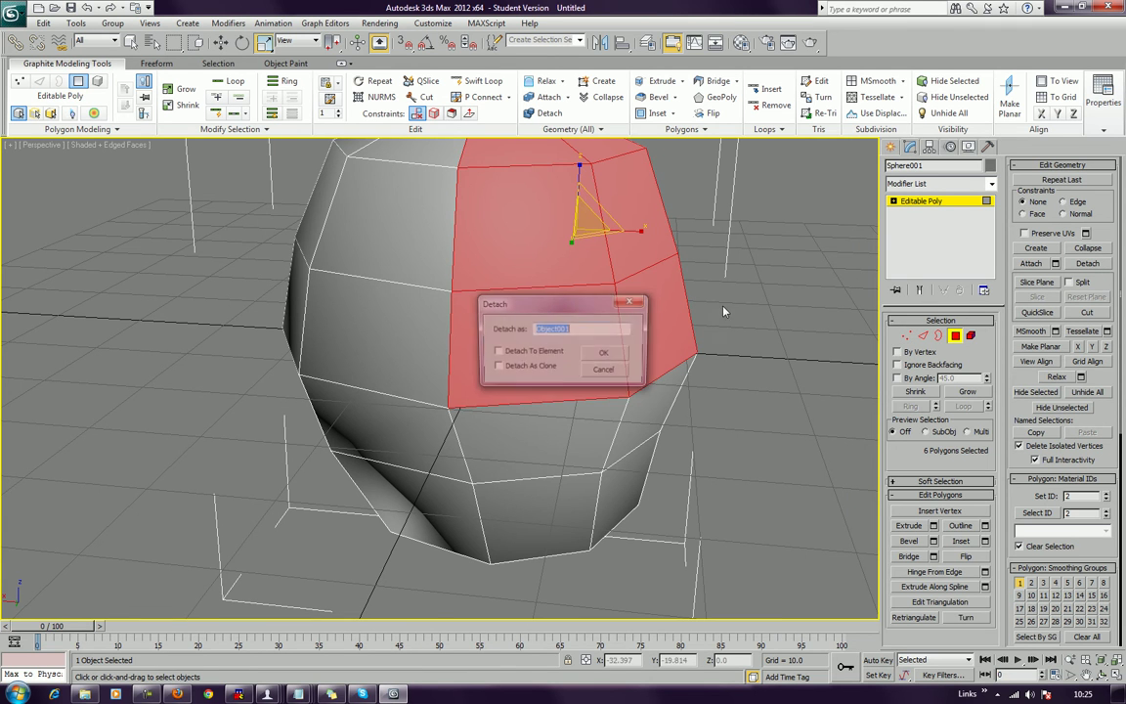
{"action": "left_click", "coordinate": [604, 354]}
Step: Detach the six polygons directly below the separated upper piece as another object and leave polygon editing
{"action": "middle_click_drag", "start_coordinate": [649, 413], "coordinate": [651, 396]}
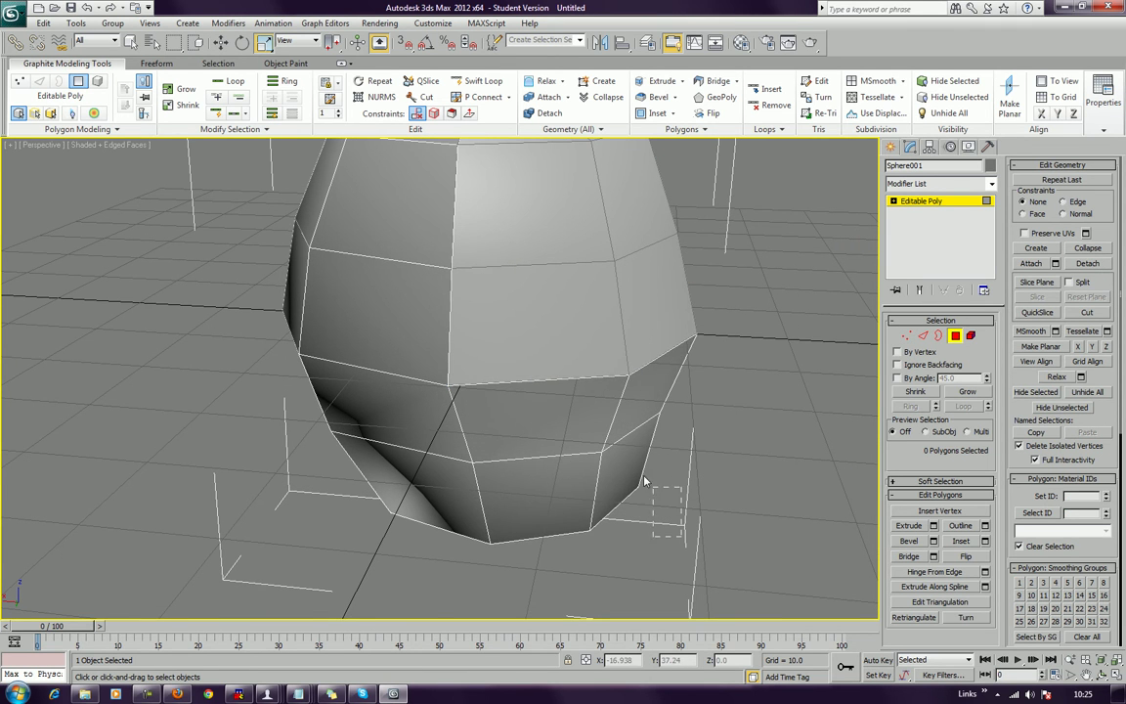
{"action": "left_click", "coordinate": [606, 432]}
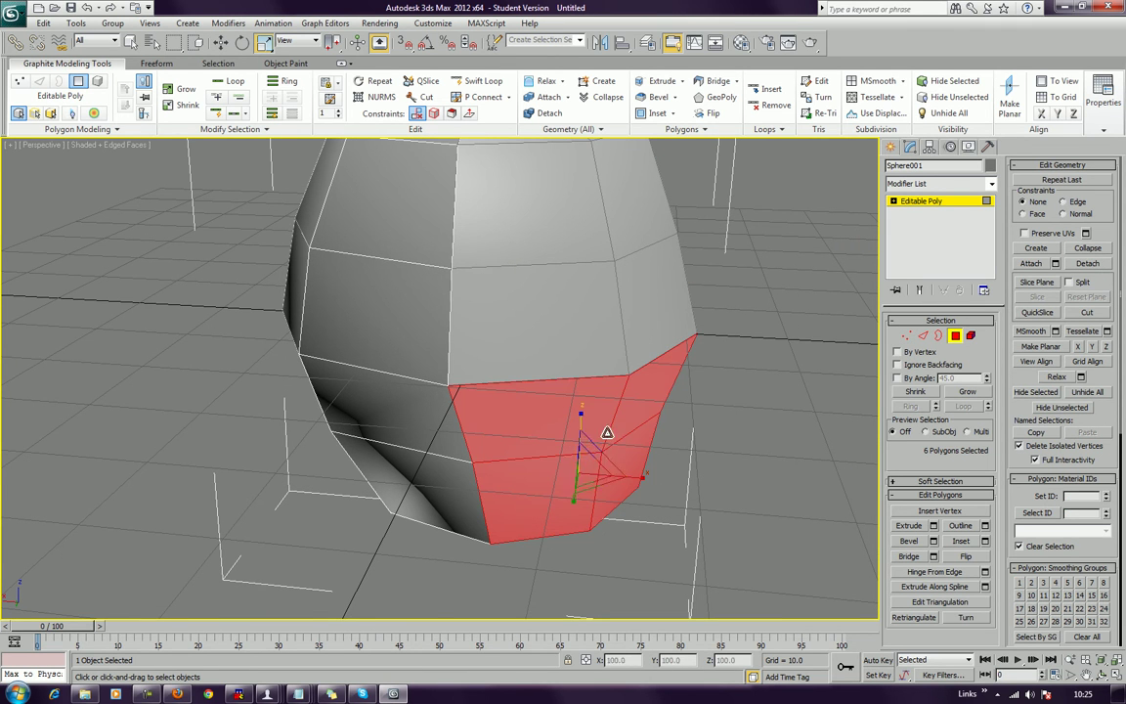
{"action": "left_click", "coordinate": [1084, 263]}
{"action": "left_click", "coordinate": [604, 356]}
{"action": "middle_click_drag", "start_coordinate": [656, 251], "coordinate": [713, 323], "text": "alt"}
{"action": "left_click", "coordinate": [955, 337]}
Step: Insert a vertical edge loop on the detached upper piece with Swift Loop, close to its border with the remaining mesh
{"action": "middle_click_drag", "start_coordinate": [530, 312], "coordinate": [837, 308], "text": "alt"}
{"action": "middle_click_drag", "start_coordinate": [762, 331], "coordinate": [812, 303], "text": "alt"}
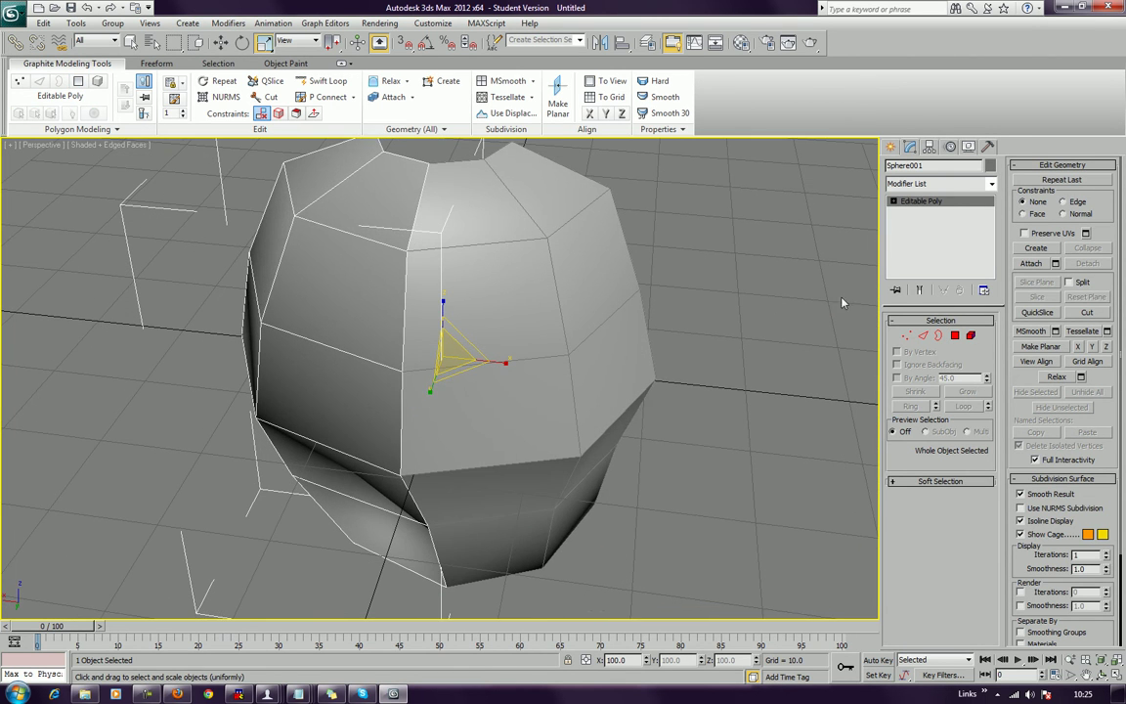
{"action": "left_click", "coordinate": [713, 245]}
{"action": "left_click", "coordinate": [550, 214]}
{"action": "left_click", "coordinate": [323, 81]}
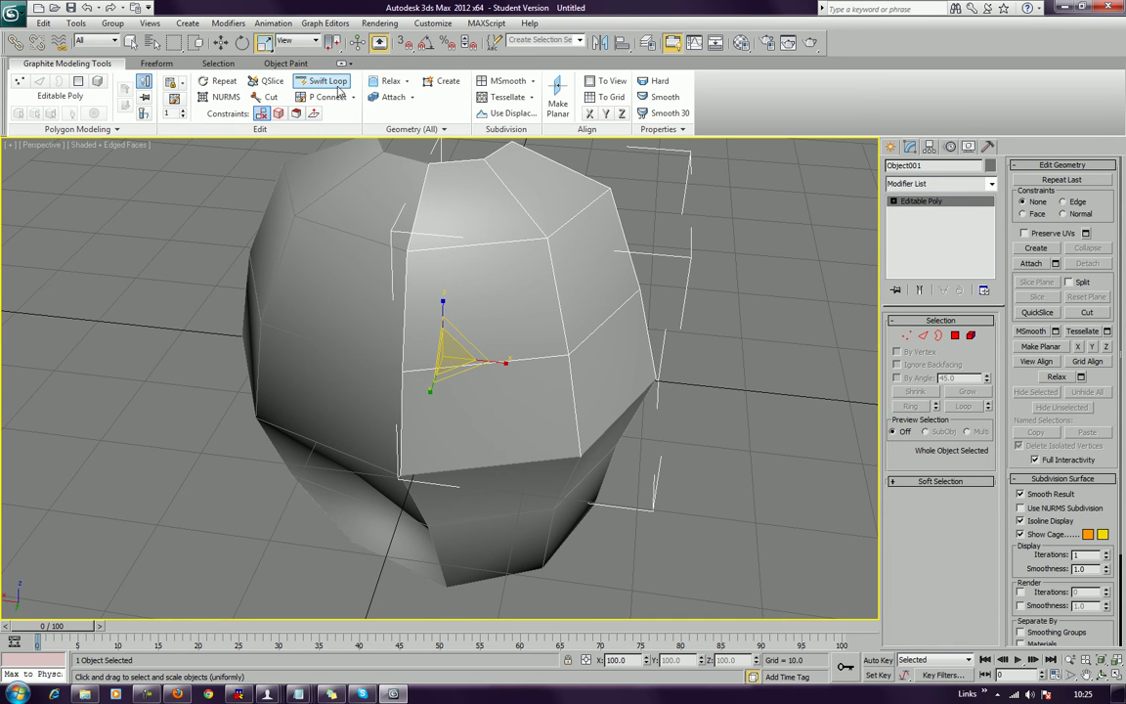
{"action": "left_click", "coordinate": [418, 252]}
{"action": "key", "text": "w"}
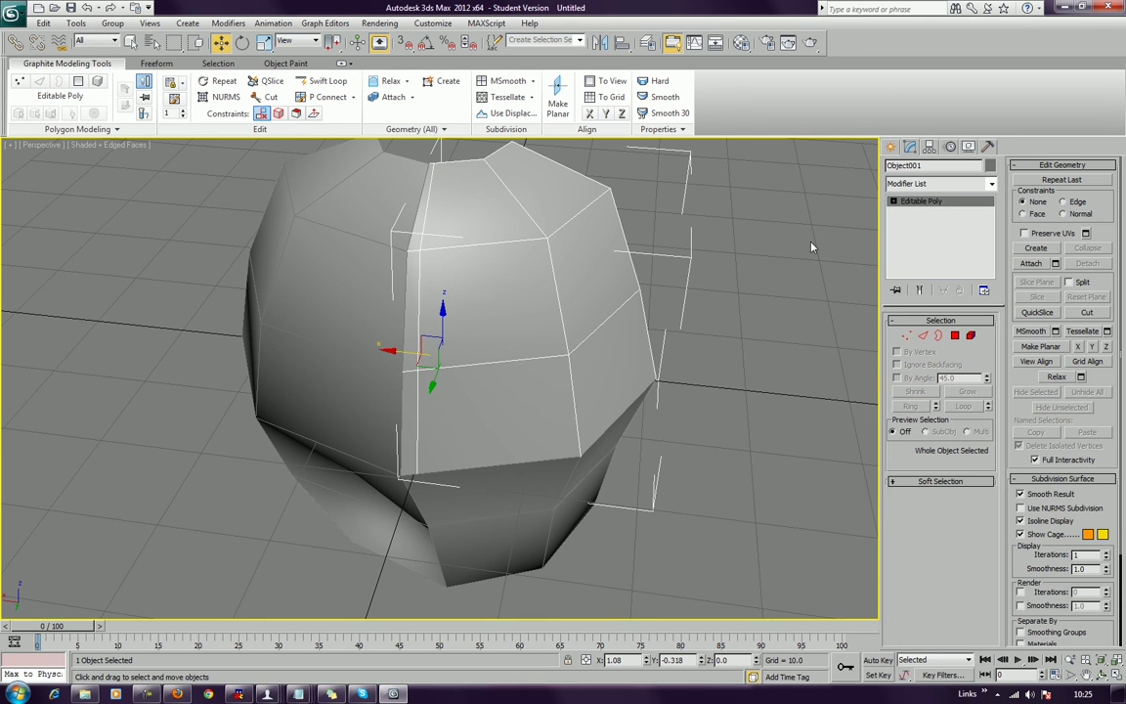
Step: Nudge the vertex at the top end of the upper piece's new border strip slightly
{"action": "left_click", "coordinate": [907, 335]}
{"action": "left_click", "coordinate": [433, 163]}
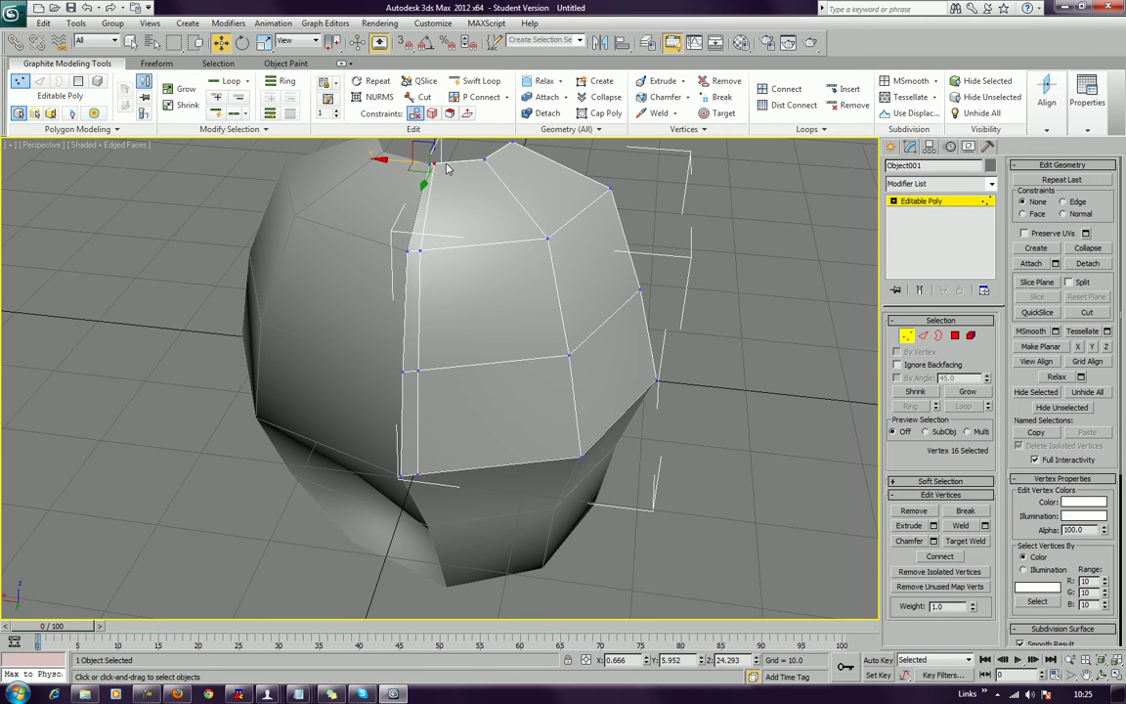
{"action": "left_click_drag", "start_coordinate": [415, 171], "coordinate": [421, 170]}
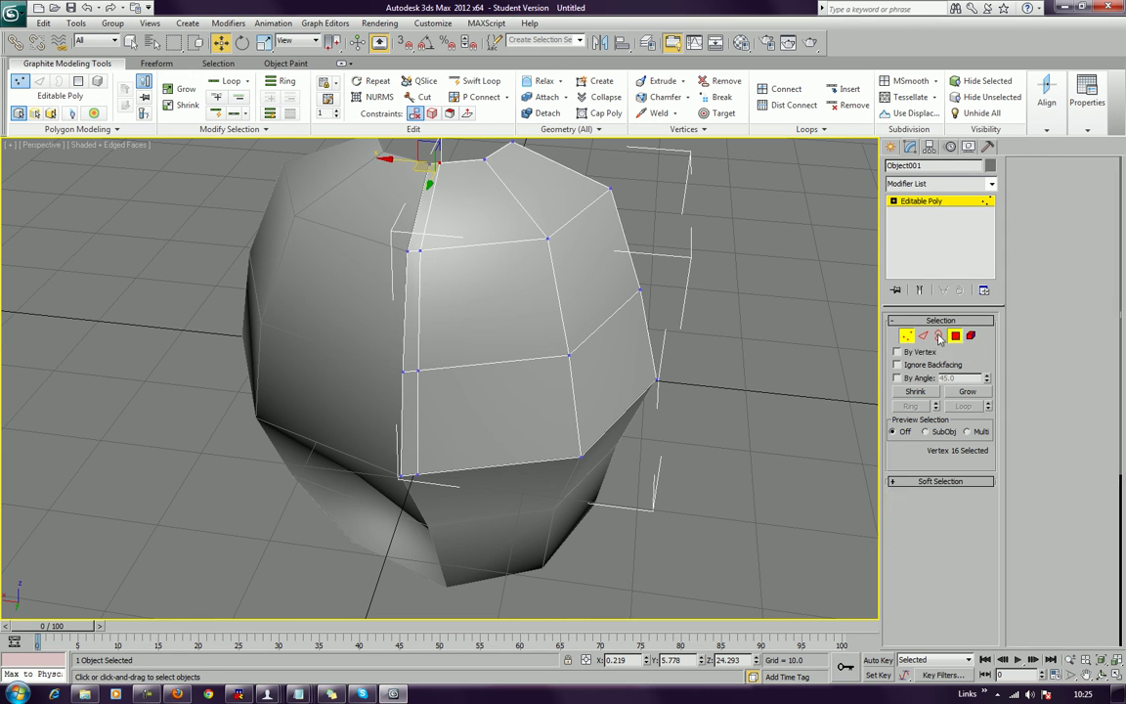
Step: Extrude the three narrow polygons of the upper piece's border strip 0.753 along their local normals and leave polygon editing
{"action": "left_click", "coordinate": [953, 336]}
{"action": "left_click", "coordinate": [411, 235]}
{"action": "left_click", "coordinate": [411, 310], "text": "ctrl"}
{"action": "left_click", "coordinate": [409, 390], "text": "ctrl"}
{"action": "middle_click_drag", "start_coordinate": [410, 390], "coordinate": [508, 400], "text": "alt"}
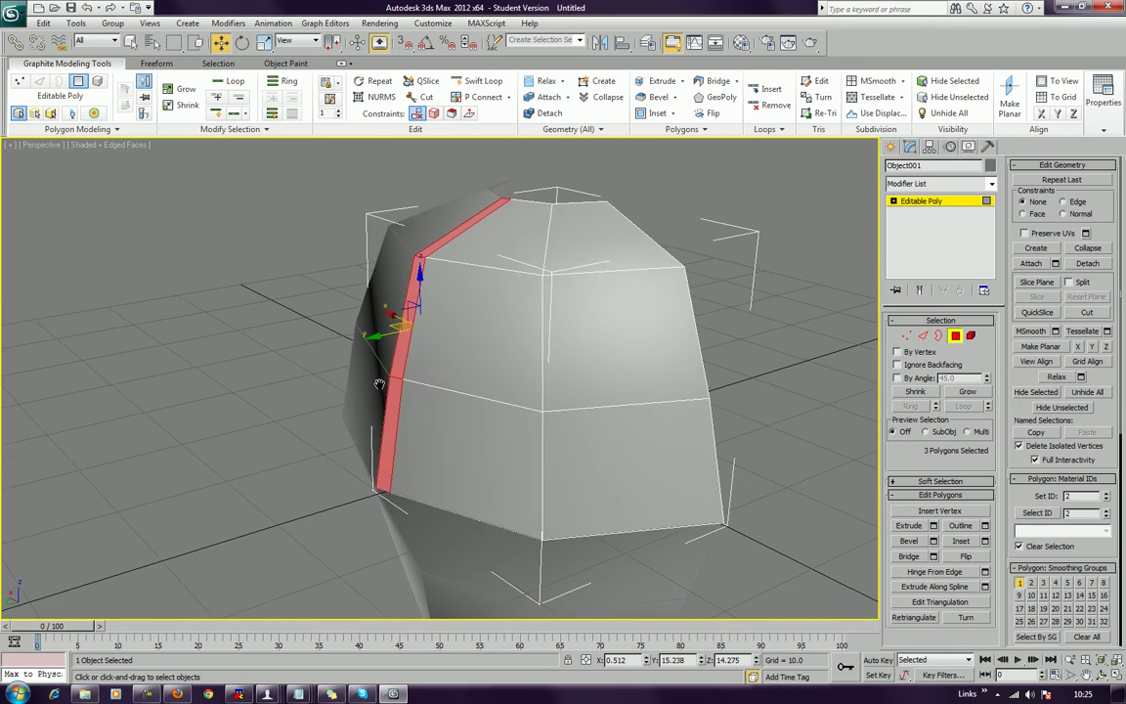
{"action": "left_click", "coordinate": [933, 526]}
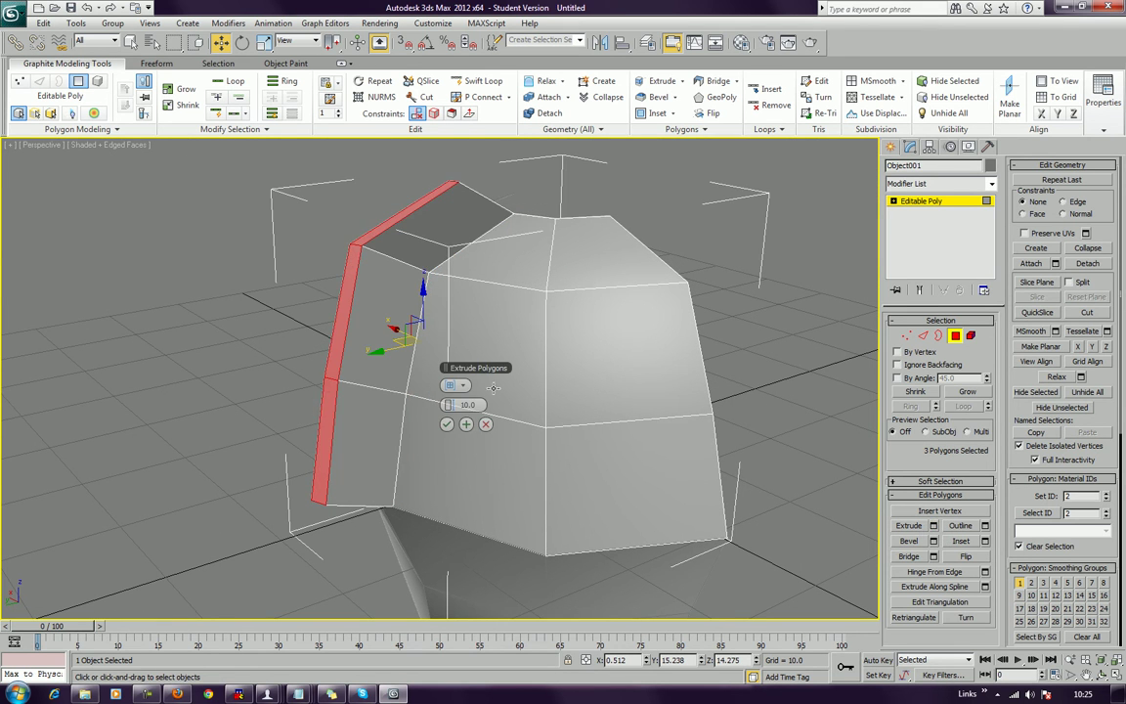
{"action": "left_click", "coordinate": [467, 386]}
{"action": "left_click", "coordinate": [475, 473]}
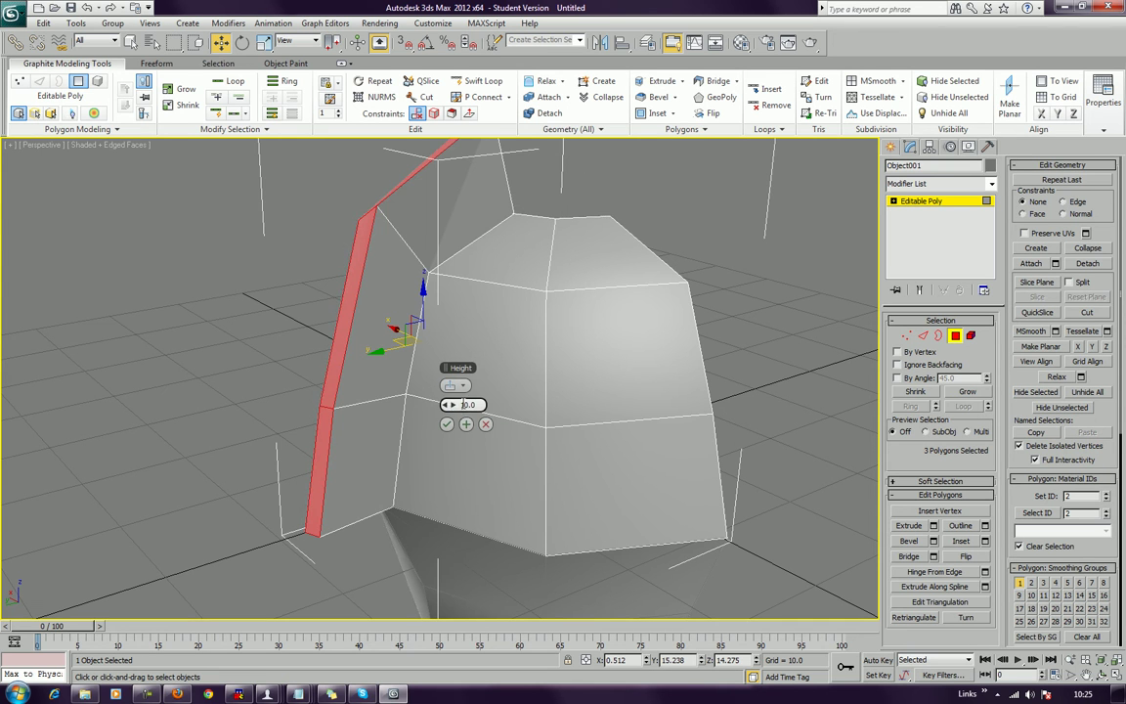
{"action": "left_click_drag", "start_coordinate": [446, 405], "coordinate": [396, 435]}
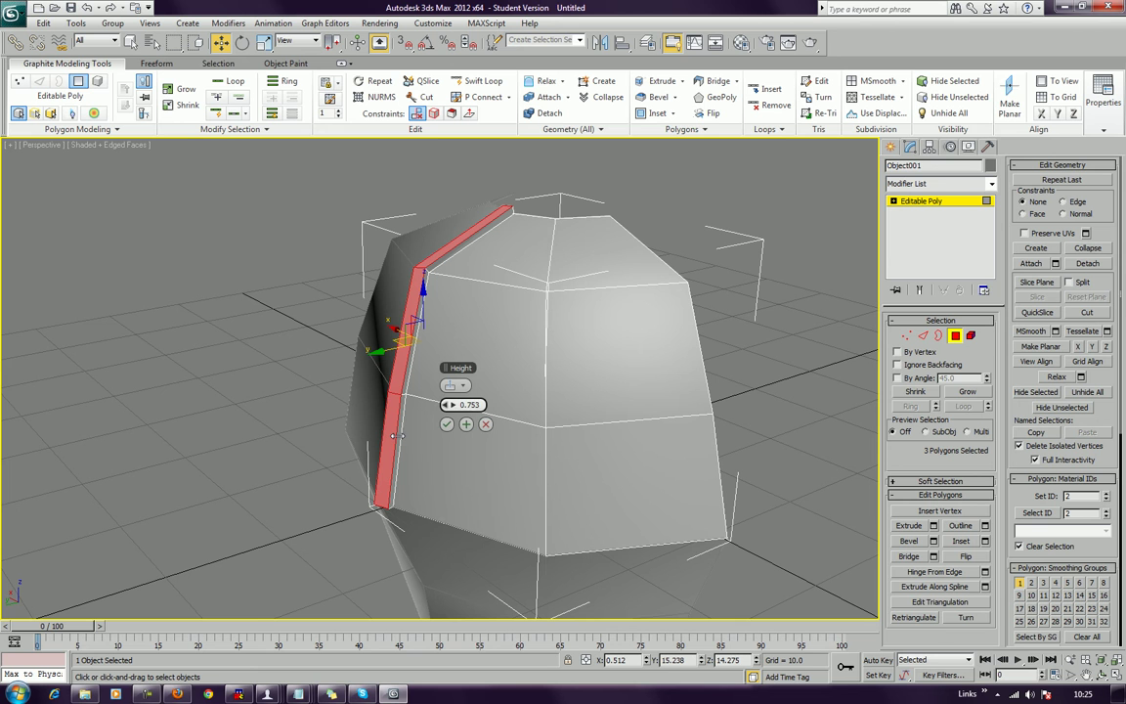
{"action": "left_click", "coordinate": [447, 424]}
{"action": "left_click", "coordinate": [741, 336]}
{"action": "middle_click_drag", "start_coordinate": [741, 336], "coordinate": [460, 399], "text": "alt"}
{"action": "left_click", "coordinate": [954, 335]}
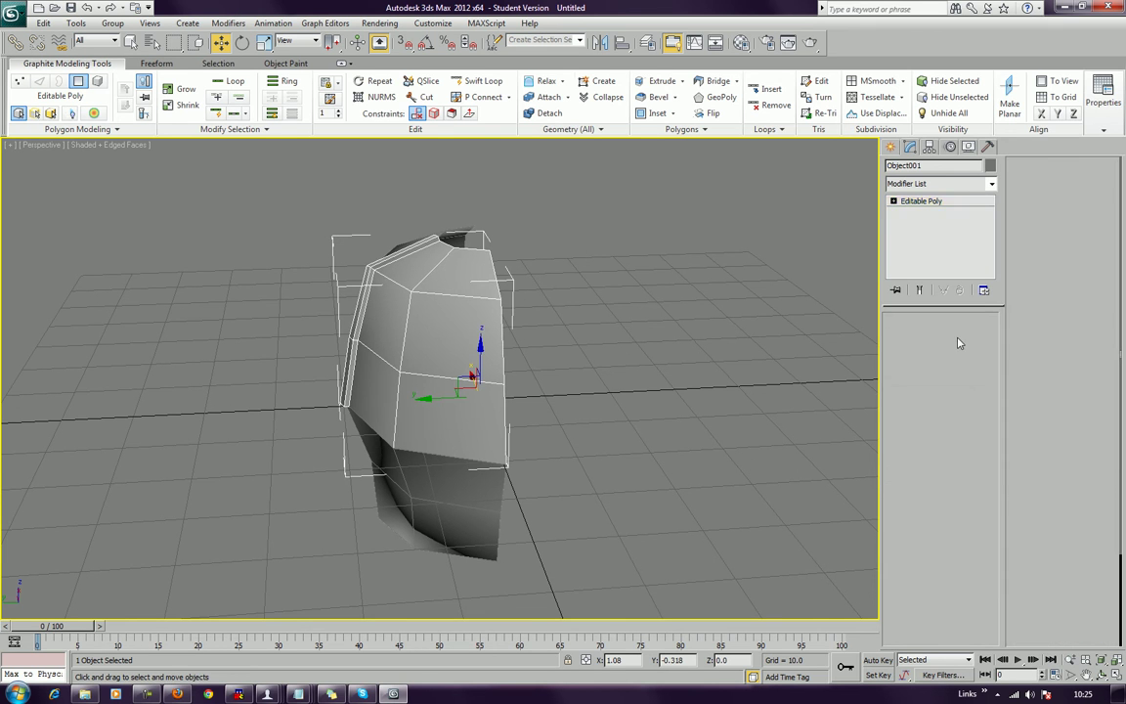
Step: Delete all three pieces of the half shell to empty the scene
{"action": "middle_click_drag", "start_coordinate": [518, 344], "coordinate": [602, 315], "text": "alt"}
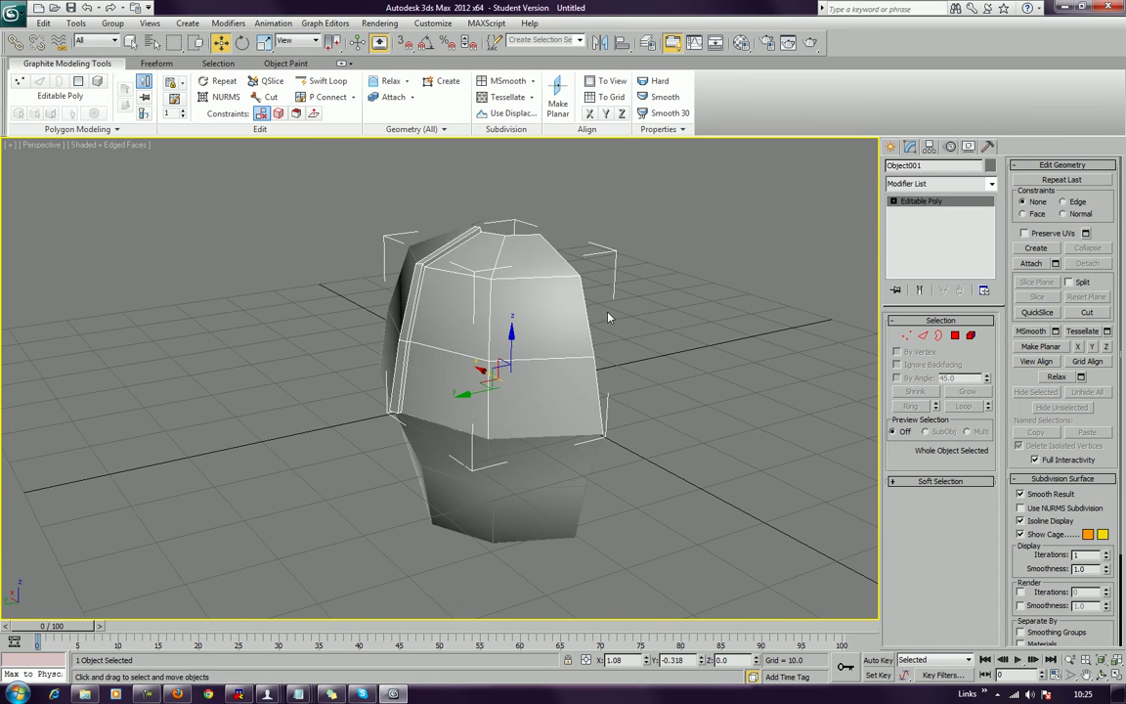
{"action": "key", "text": "Delete"}
{"action": "middle_click_drag", "start_coordinate": [385, 391], "coordinate": [442, 281], "text": "alt"}
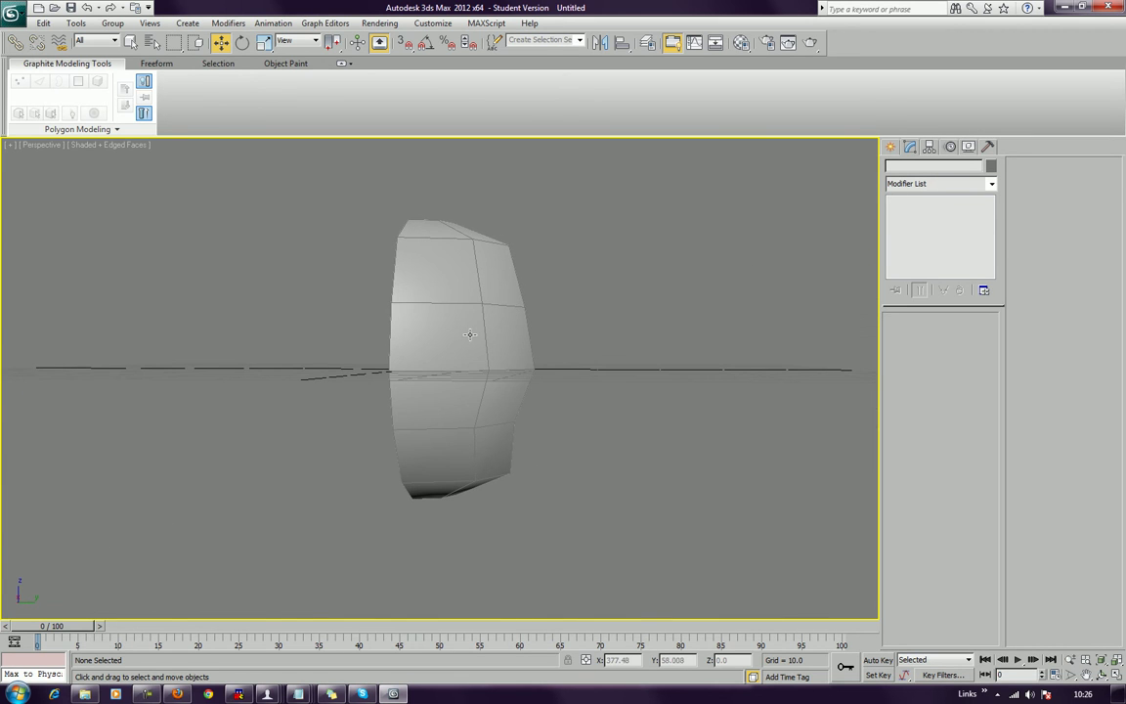
{"action": "middle_click_drag", "start_coordinate": [516, 375], "coordinate": [389, 439], "text": "alt"}
{"action": "left_click", "coordinate": [389, 438]}
{"action": "key", "text": "Delete"}
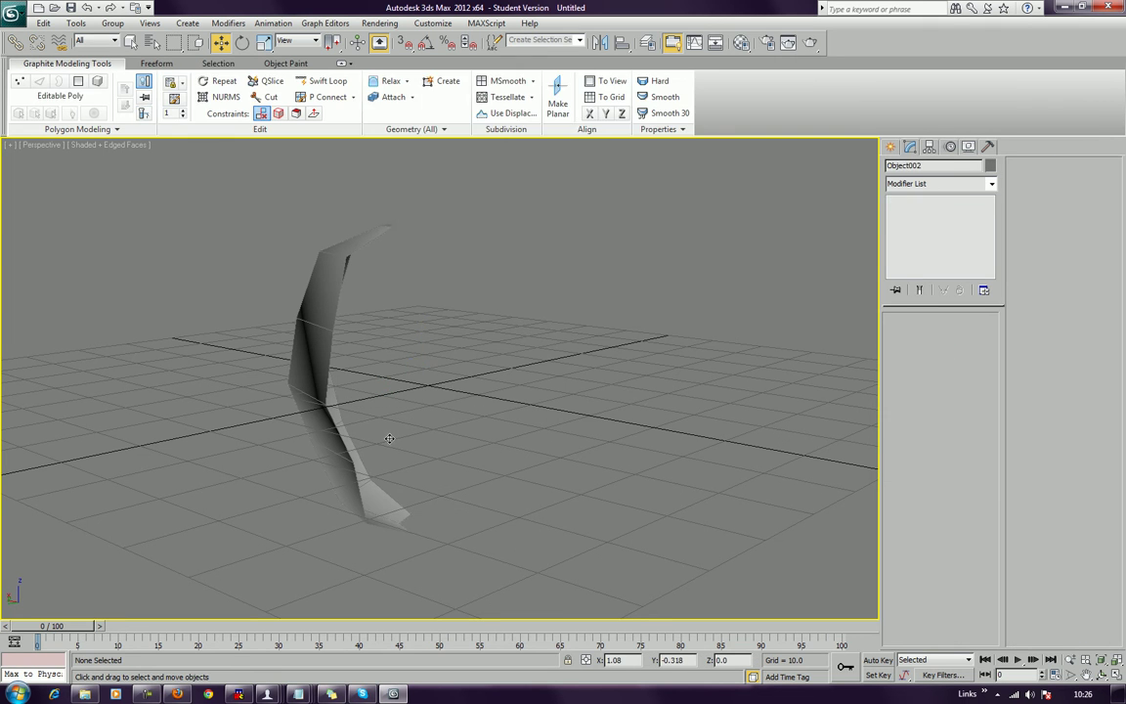
{"action": "left_click", "coordinate": [304, 364]}
{"action": "key", "text": "Delete"}
{"action": "middle_click_drag", "start_coordinate": [404, 434], "coordinate": [422, 443]}
{"action": "scroll", "coordinate": [460, 439], "scroll_direction": "down", "scroll_amount": 3}
{"action": "middle_click_drag", "start_coordinate": [516, 419], "coordinate": [504, 445], "text": "alt"}
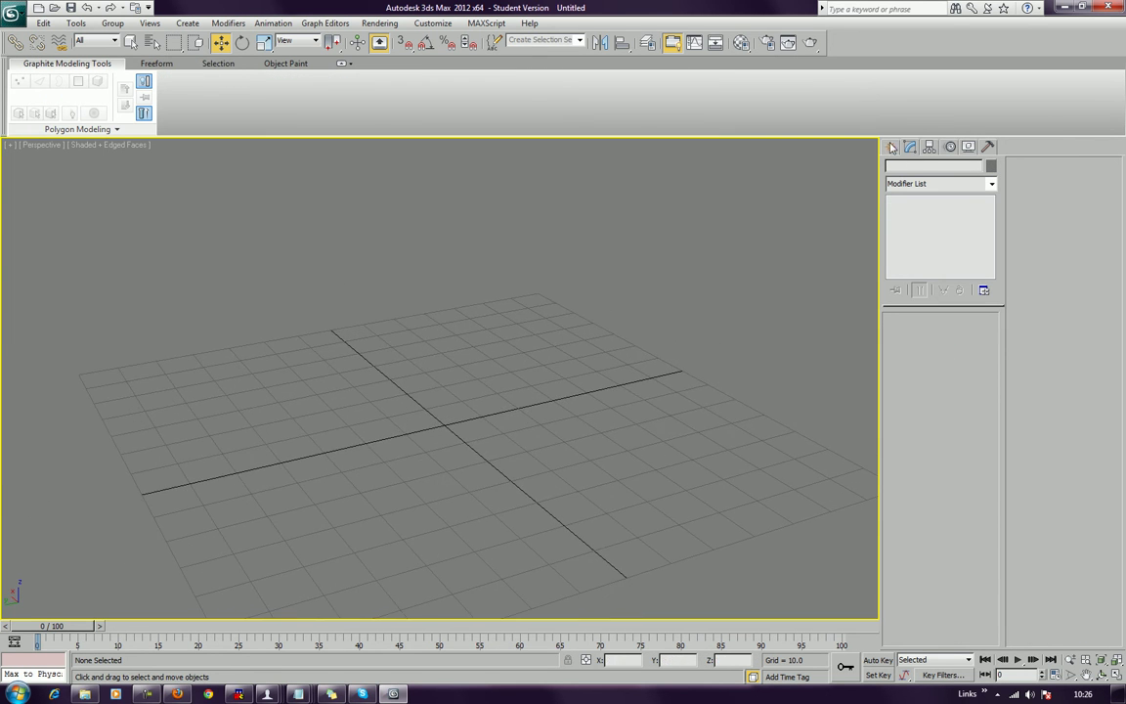
Step: Create a small low-segment sphere close to the centre of the grid
{"action": "left_click", "coordinate": [888, 147]}
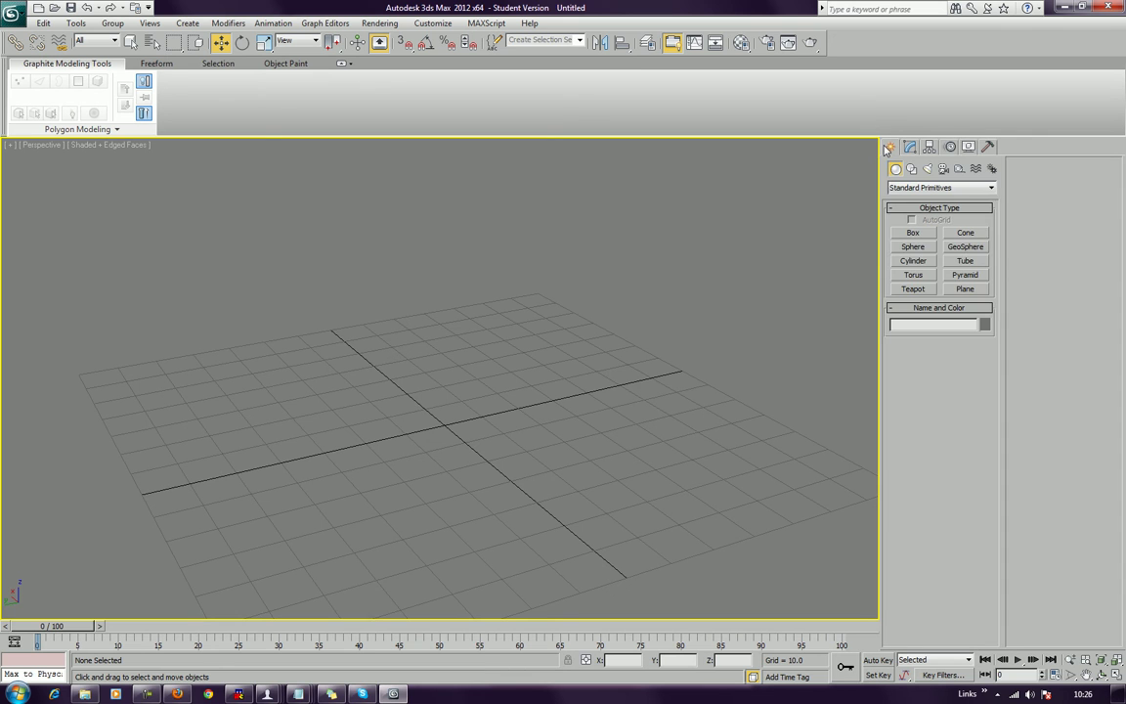
{"action": "left_click", "coordinate": [914, 247]}
{"action": "middle_click_drag", "start_coordinate": [251, 349], "coordinate": [414, 359], "text": "alt"}
{"action": "left_click_drag", "start_coordinate": [439, 376], "coordinate": [469, 378]}
{"action": "key", "text": "w"}
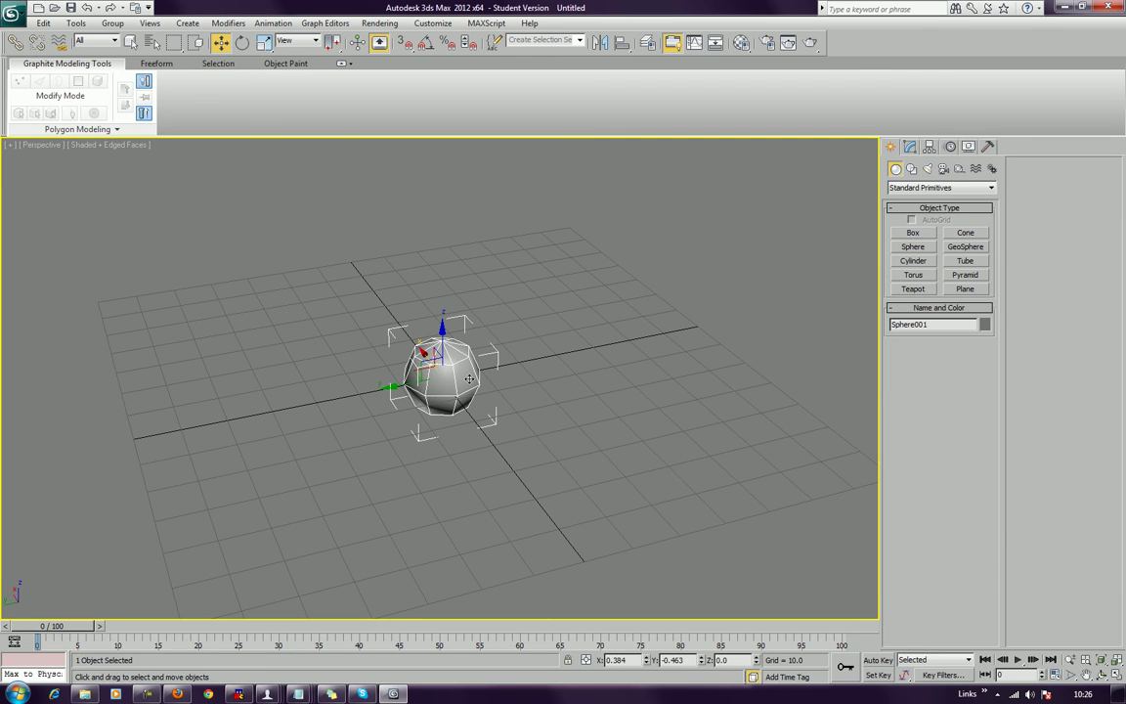
Step: Rotate the sphere -90° about the X axis with angle snap turned on
{"action": "left_click", "coordinate": [243, 44]}
{"action": "left_click_drag", "start_coordinate": [418, 346], "coordinate": [382, 462]}
{"action": "key", "text": "a"}
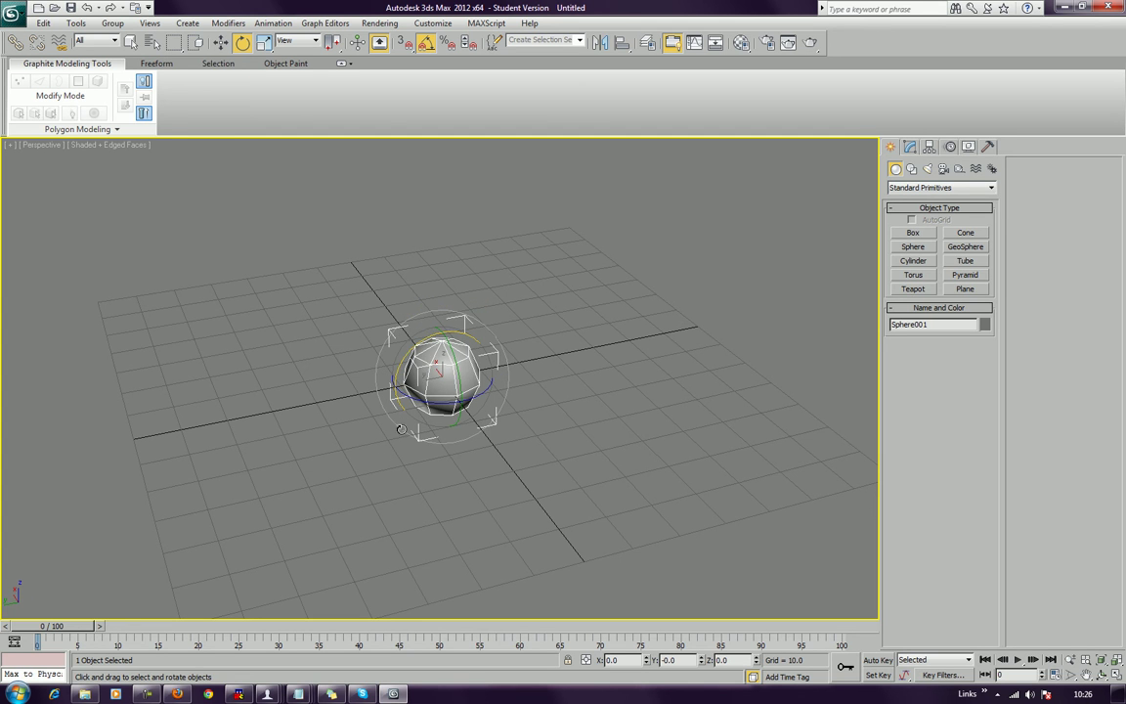
{"action": "left_click_drag", "start_coordinate": [387, 393], "coordinate": [393, 414]}
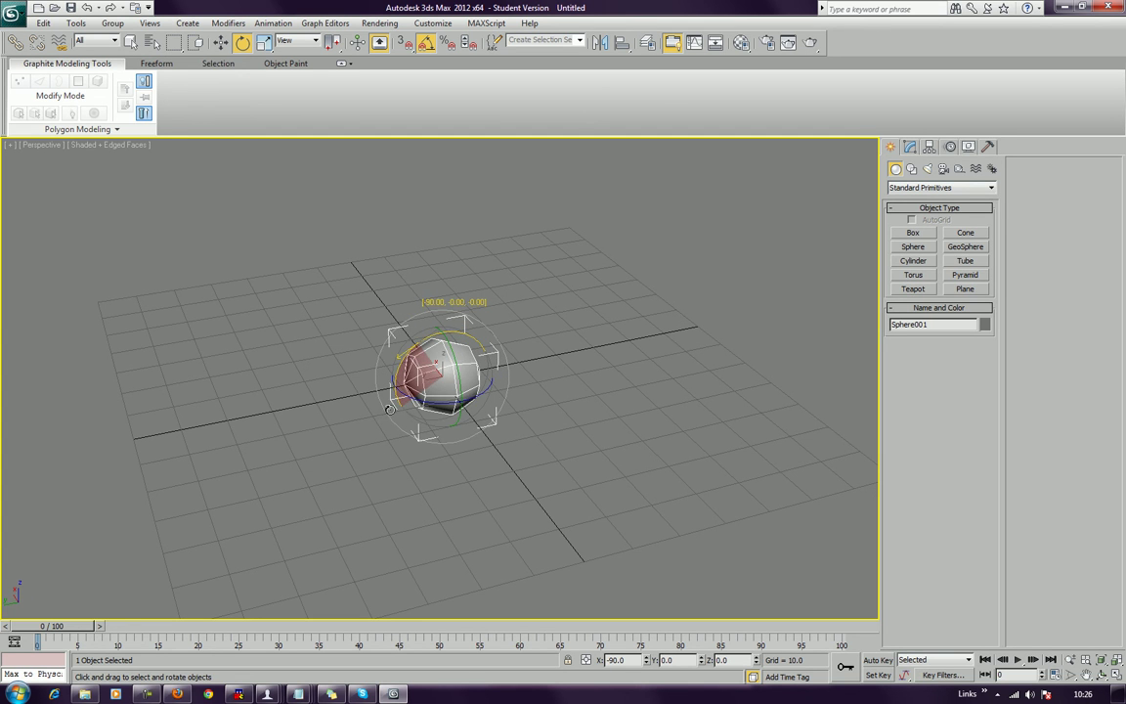
{"action": "middle_click_drag", "start_coordinate": [459, 363], "coordinate": [495, 341], "text": "alt"}
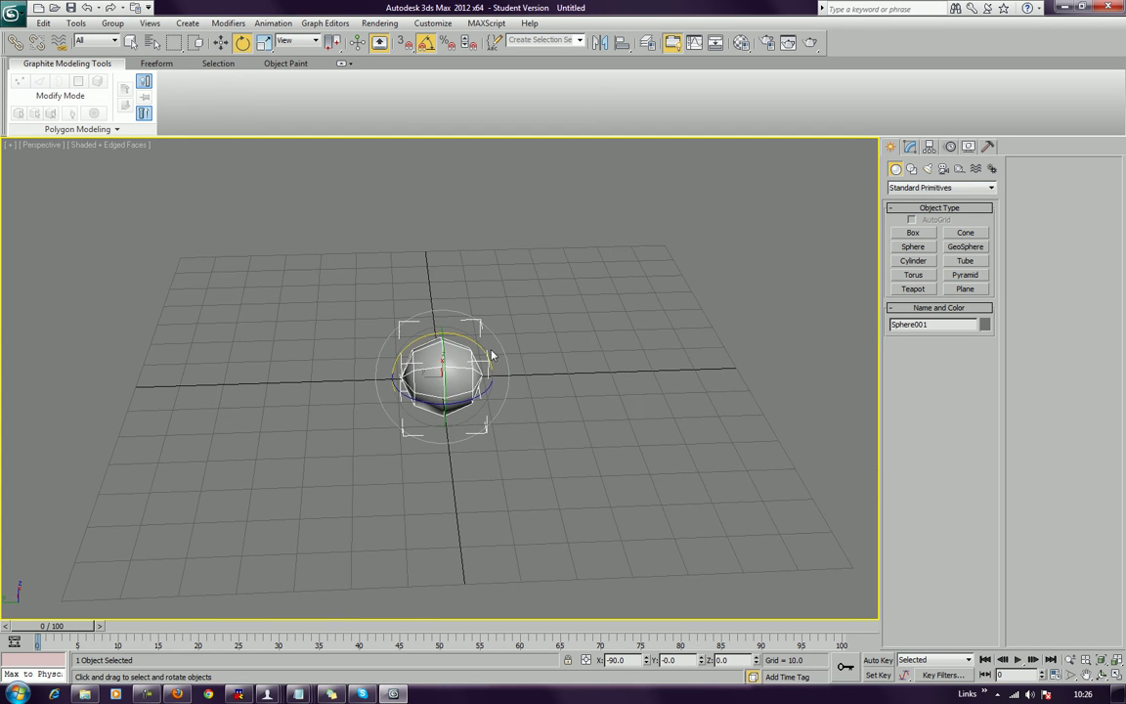
Step: Convert the sphere to an Editable Poly and stretch it to about 209% along its local Z axis
{"action": "right_click", "coordinate": [476, 370]}
{"action": "left_click", "coordinate": [472, 470]}
{"action": "left_click", "coordinate": [263, 42]}
{"action": "left_click_drag", "start_coordinate": [392, 379], "coordinate": [363, 344]}
{"action": "right_click", "coordinate": [380, 413]}
{"action": "left_click", "coordinate": [380, 414]}
{"action": "middle_click_drag", "start_coordinate": [395, 371], "coordinate": [171, 6], "text": "alt"}
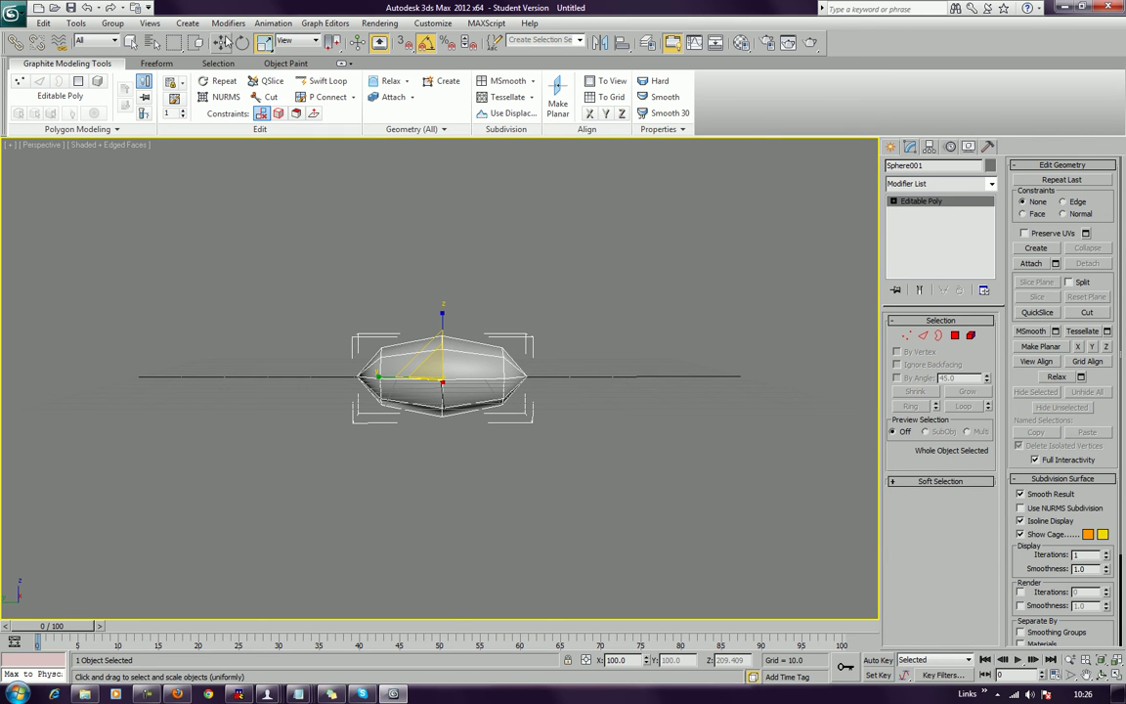
Step: Clone the elongated sphere twice along the Y axis, placing one copy at each end of the original
{"action": "left_click", "coordinate": [221, 43]}
{"action": "left_click_drag", "start_coordinate": [427, 351], "coordinate": [252, 349], "text": "shift"}
{"action": "left_click", "coordinate": [563, 404]}
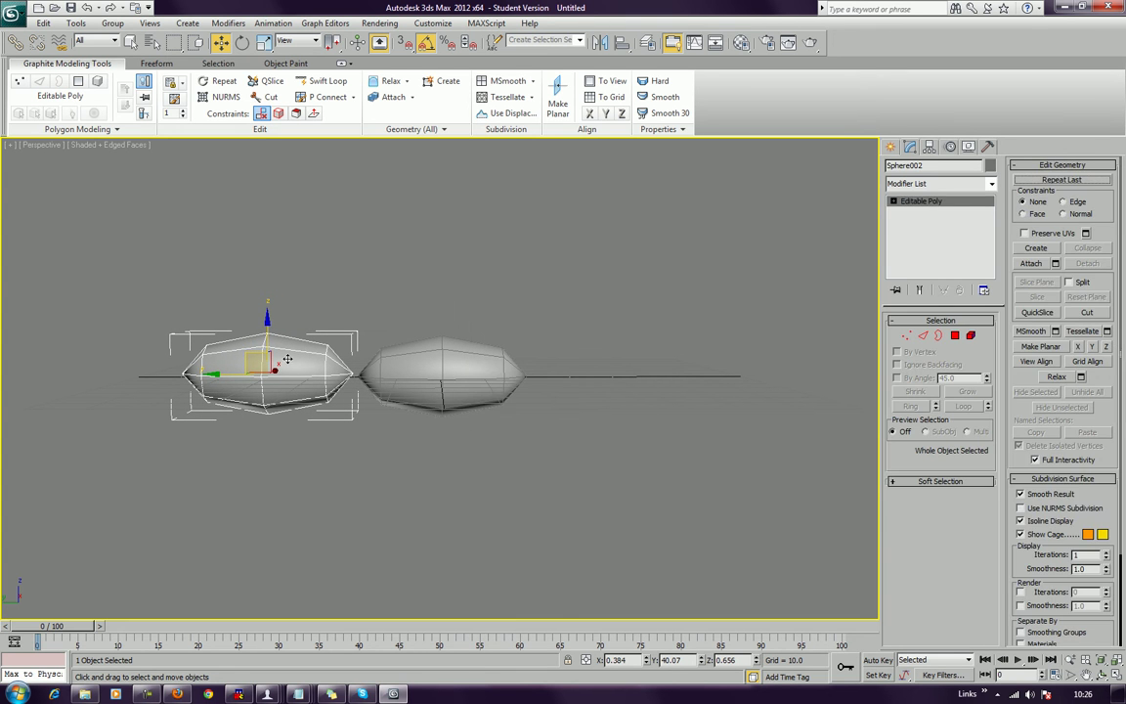
{"action": "left_click_drag", "start_coordinate": [456, 370], "coordinate": [629, 369], "text": "shift"}
{"action": "left_click", "coordinate": [565, 402]}
{"action": "middle_click_drag", "start_coordinate": [586, 390], "coordinate": [864, 194], "text": "alt"}
{"action": "middle_click_drag", "start_coordinate": [625, 188], "coordinate": [526, 121], "text": "alt"}
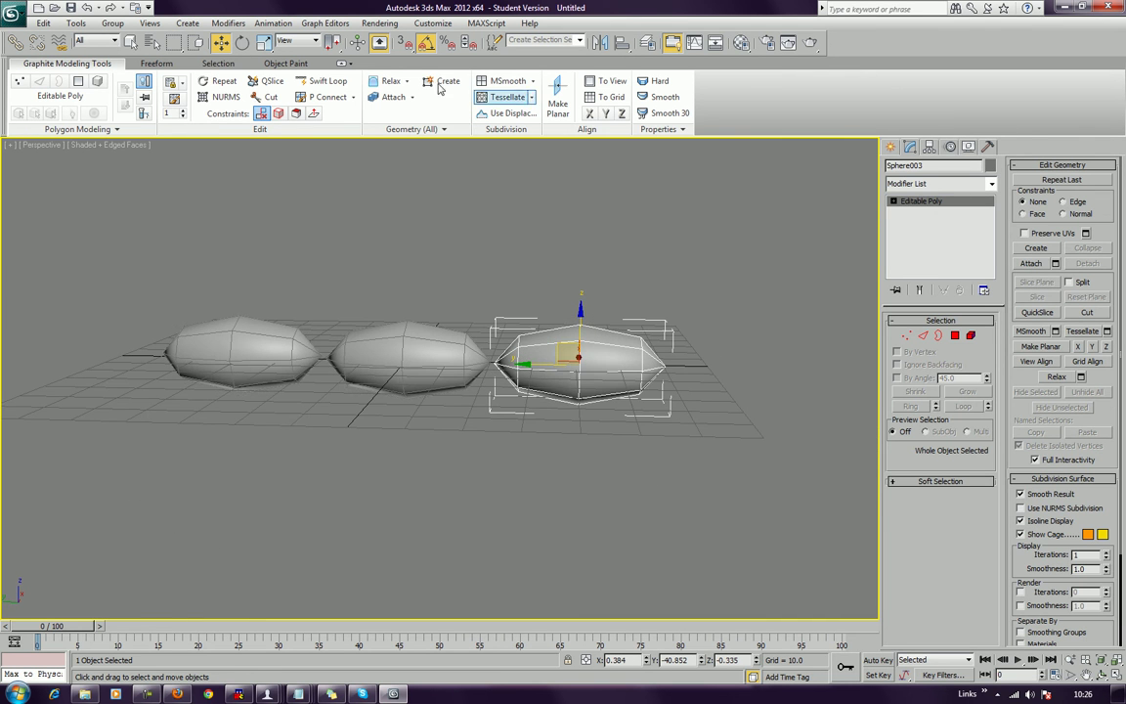
Step: Apply a Taper modifier with amount 0.87 and curve 0.17 to the last copy, and convert it to Editable Poly
{"action": "left_click", "coordinate": [968, 184]}
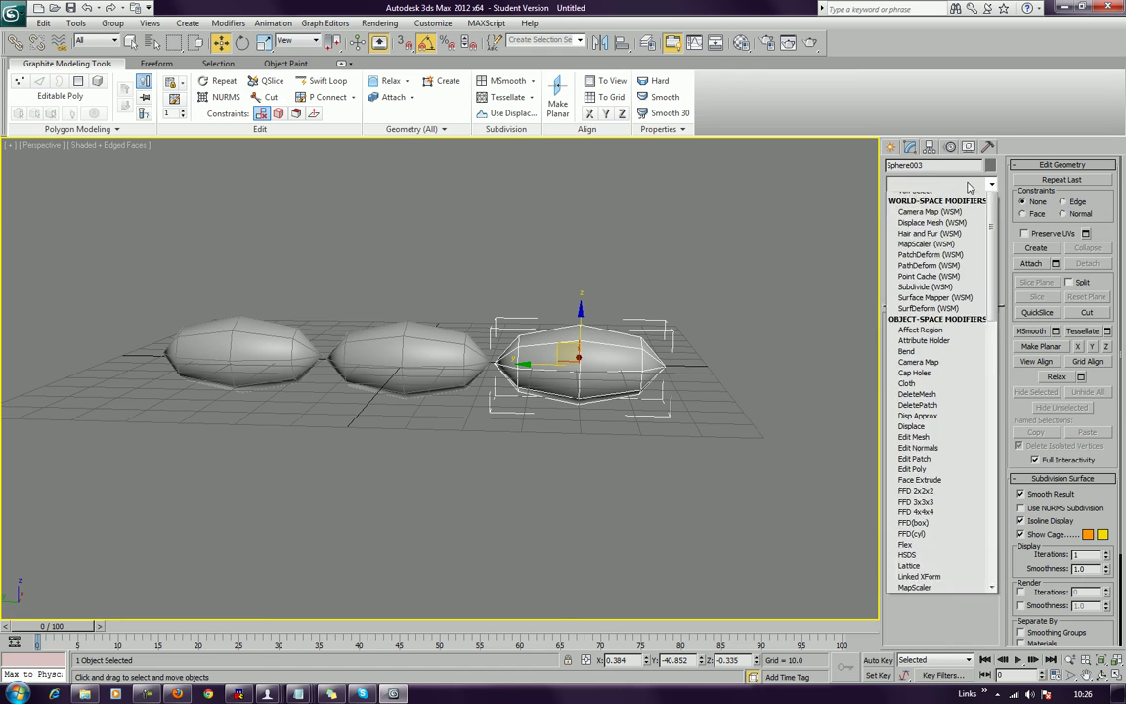
{"action": "key", "text": "t"}
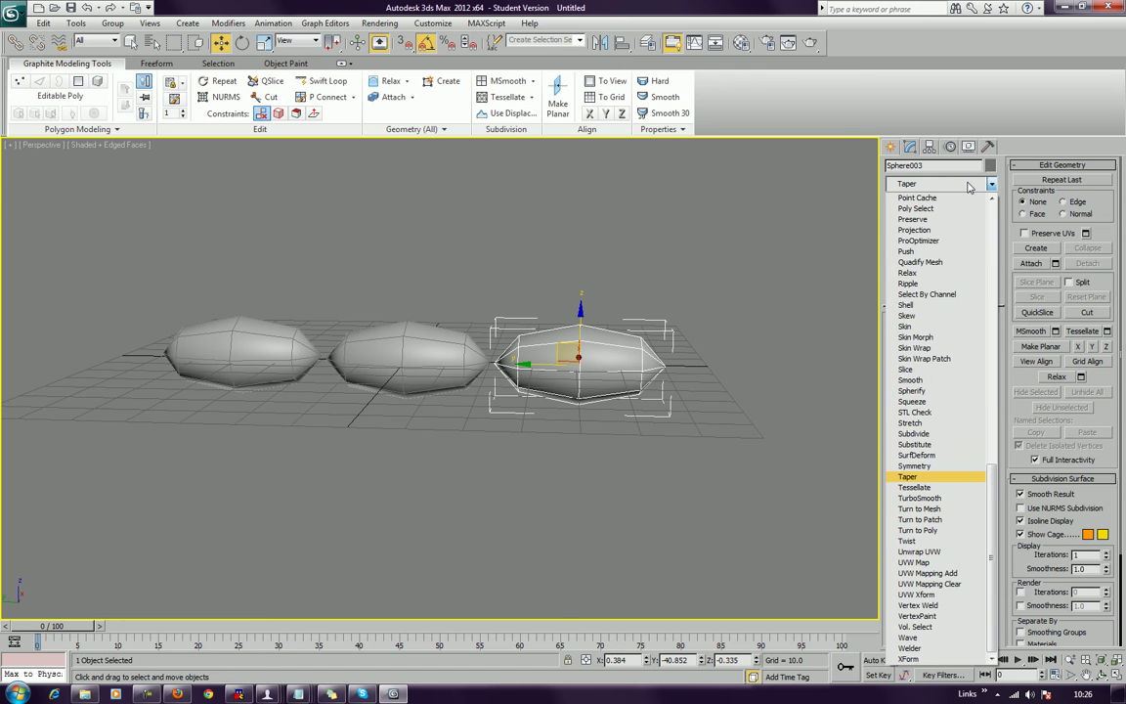
{"action": "key", "text": "Return"}
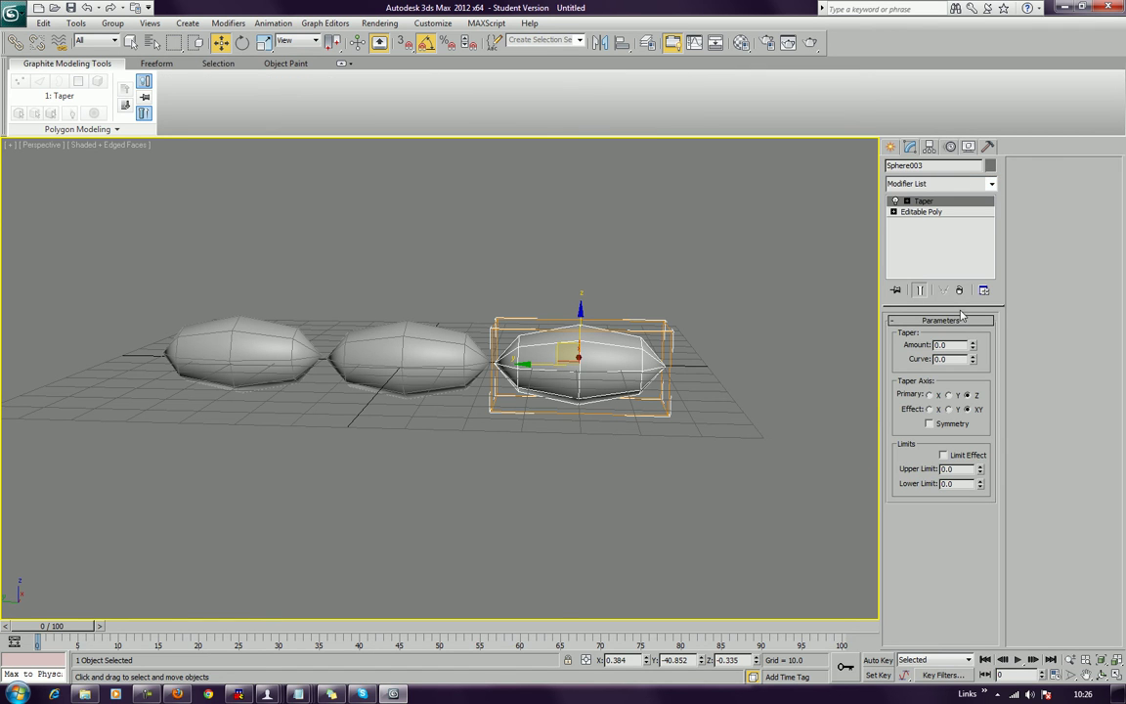
{"action": "mouse_move", "coordinate": [972, 349]}
{"action": "left_mouse_down"}
{"action": "mouse_move", "coordinate": [989, 279]}
{"action": "mouse_move", "coordinate": [995, 368]}
{"action": "mouse_move", "coordinate": [974, 353]}
{"action": "mouse_move", "coordinate": [976, 335]}
{"action": "left_mouse_up"}
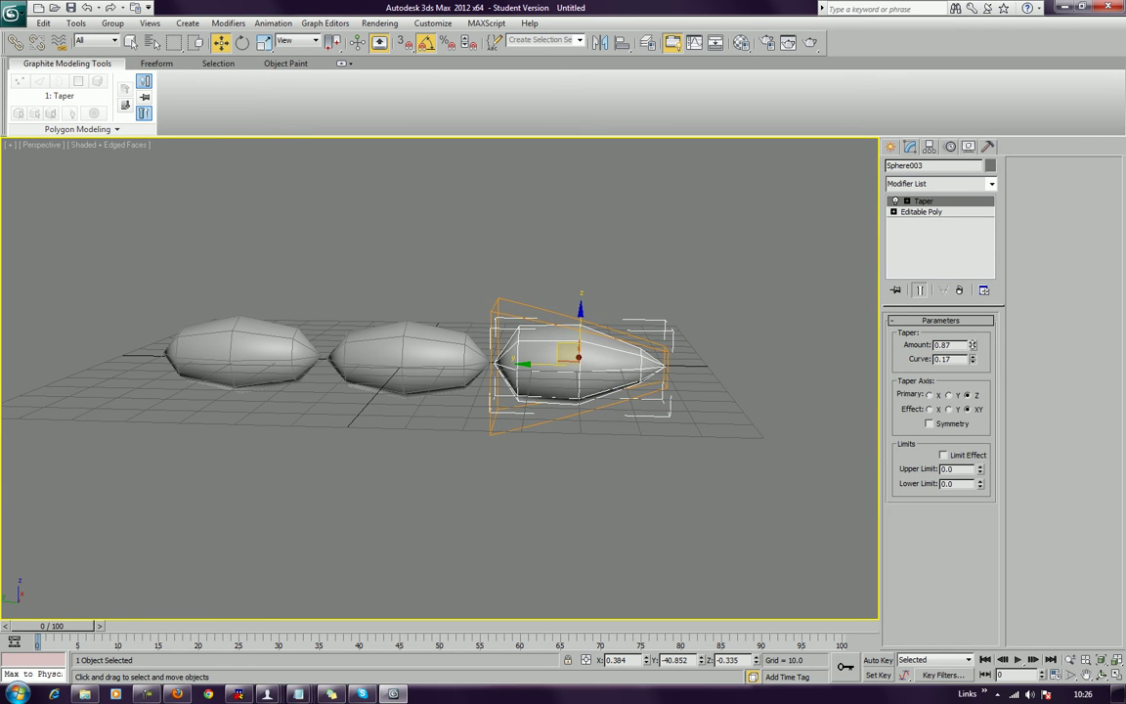
{"action": "right_click", "coordinate": [622, 358]}
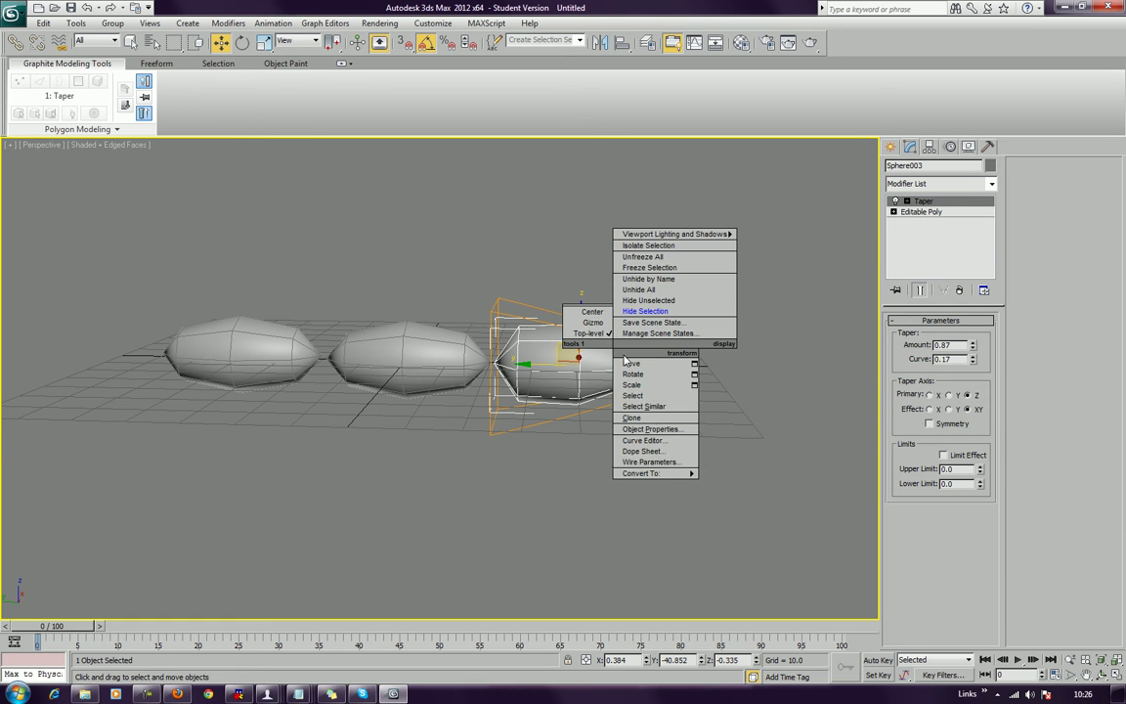
{"action": "mouse_move", "coordinate": [658, 470]}
{"action": "left_click", "coordinate": [754, 485]}
Step: Scale the untapered copy to about 168% in X, 90% in Y and 188% in Z
{"action": "middle_click_drag", "start_coordinate": [285, 335], "coordinate": [398, 340]}
{"action": "left_click", "coordinate": [398, 340]}
{"action": "left_click", "coordinate": [243, 42]}
{"action": "left_click", "coordinate": [264, 42]}
{"action": "left_click_drag", "start_coordinate": [359, 354], "coordinate": [300, 320]}
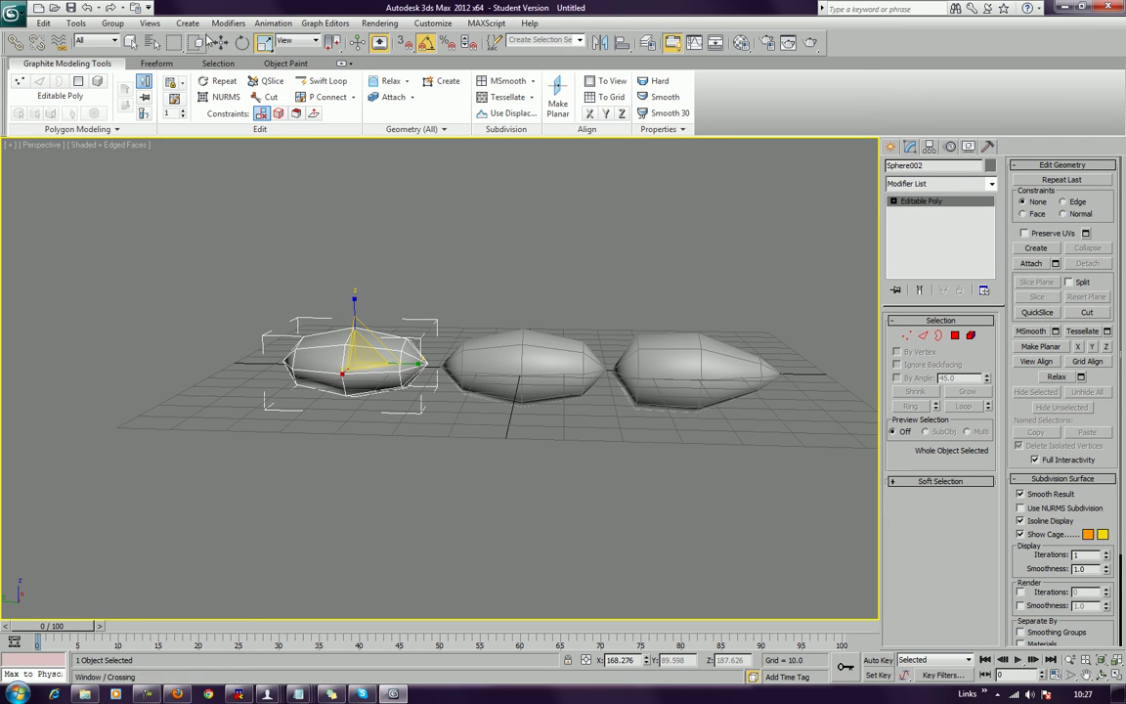
Step: Tilt the widened copy about the X axis and move it up and closer to the middle shape
{"action": "left_click", "coordinate": [221, 42]}
{"action": "left_click", "coordinate": [241, 43]}
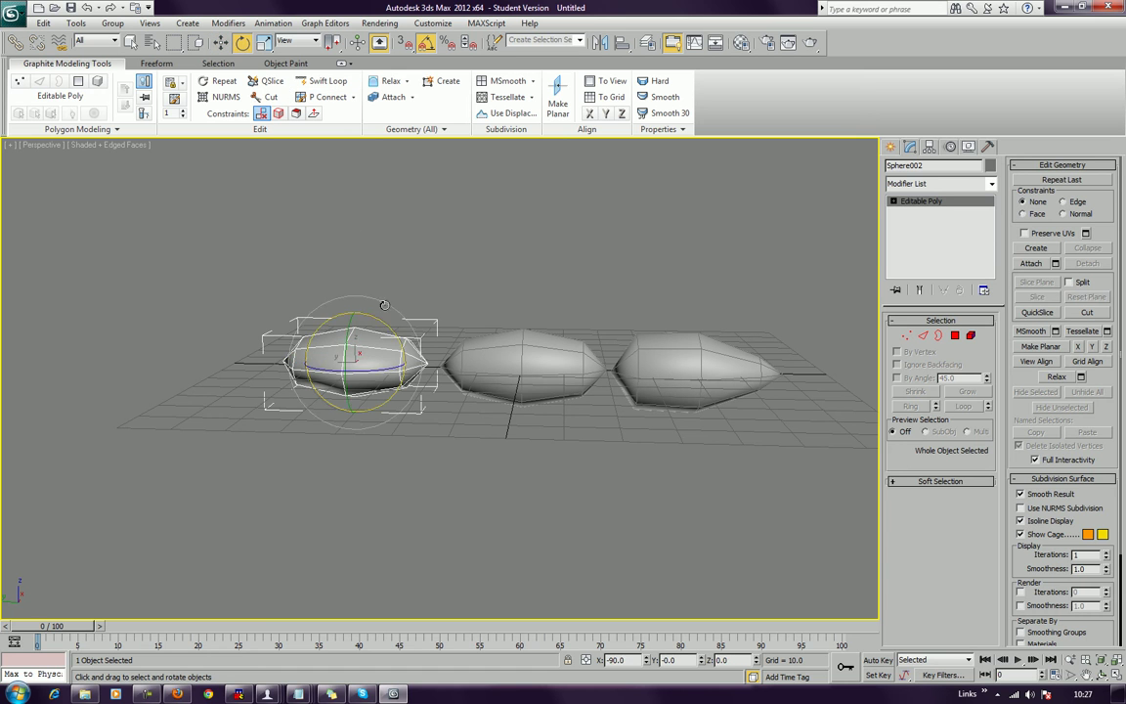
{"action": "left_click_drag", "start_coordinate": [383, 321], "coordinate": [386, 293]}
{"action": "left_click", "coordinate": [221, 43]}
{"action": "left_click_drag", "start_coordinate": [342, 337], "coordinate": [381, 305]}
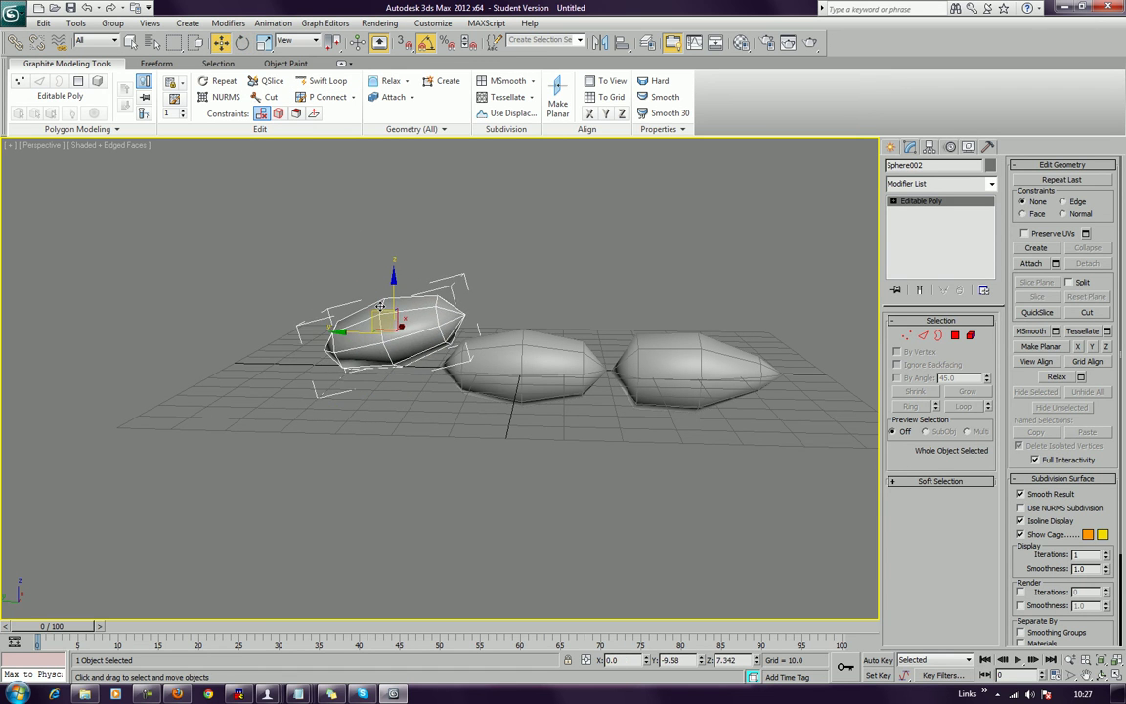
Step: Delete the eight polygons forming the widened shape's pointed end that faces the middle shape
{"action": "middle_click_drag", "start_coordinate": [601, 405], "coordinate": [497, 397], "text": "alt"}
{"action": "scroll", "coordinate": [549, 354], "scroll_direction": "up", "scroll_amount": 3}
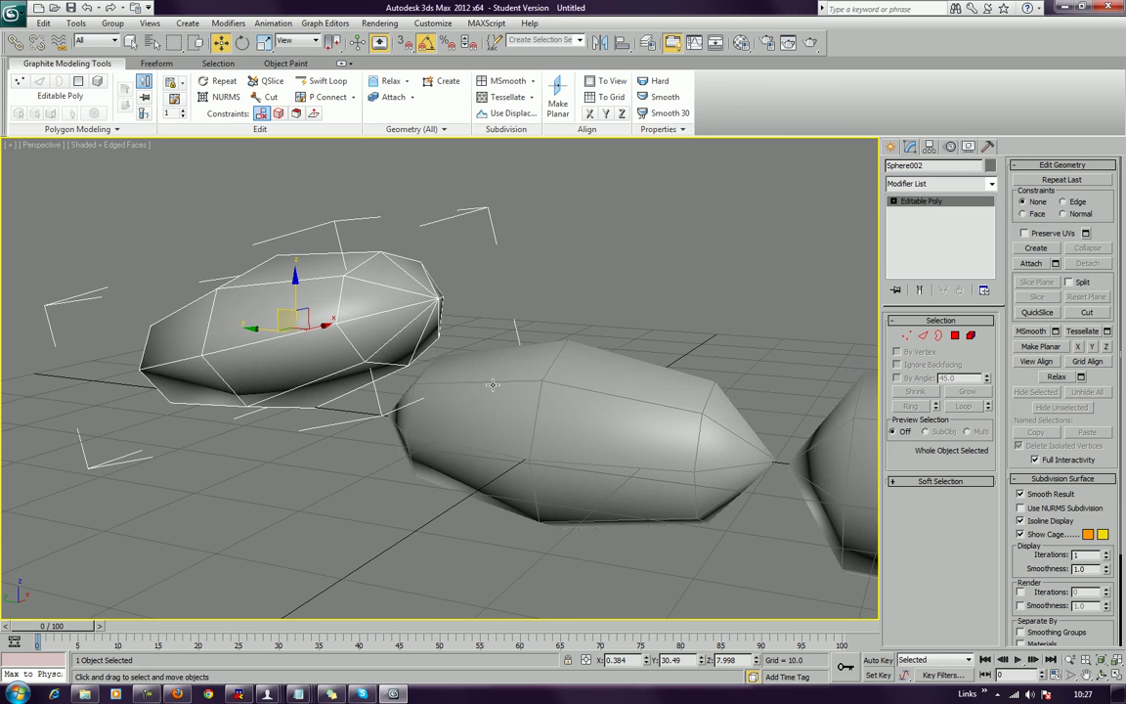
{"action": "left_click", "coordinate": [954, 335]}
{"action": "middle_click_drag", "start_coordinate": [620, 271], "coordinate": [559, 295], "text": "alt"}
{"action": "left_click", "coordinate": [448, 299]}
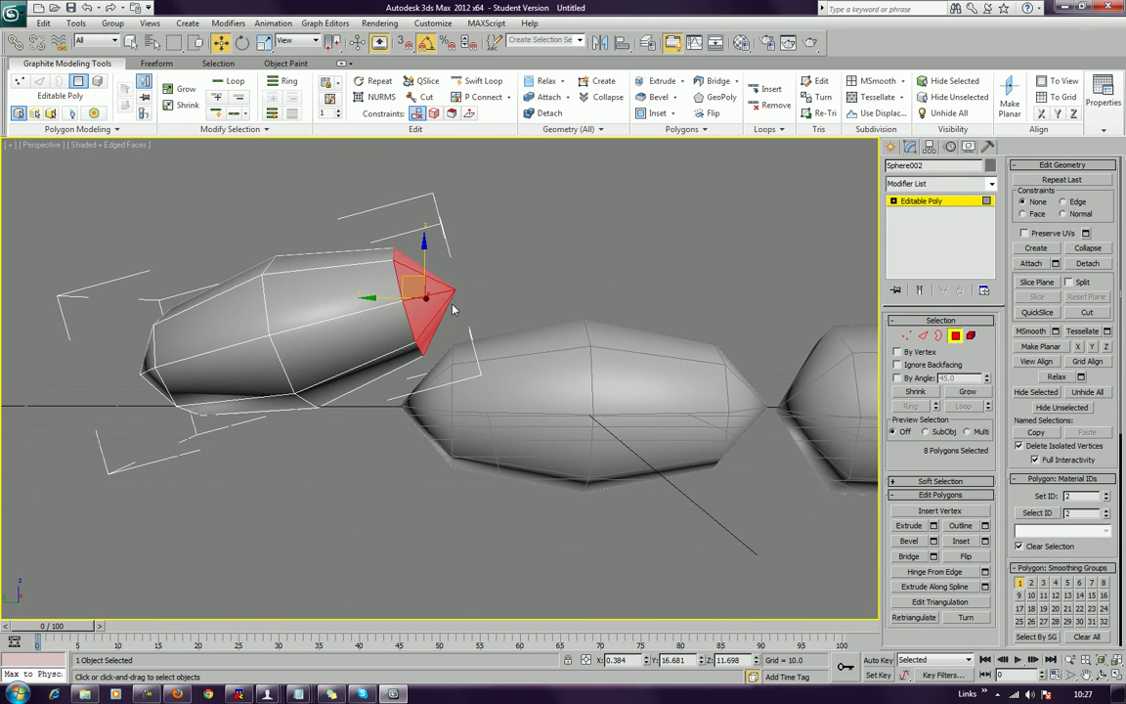
{"action": "key", "text": "Delete"}
Step: Delete further polygons on the underside of the widened shape and leave polygon editing
{"action": "middle_click_drag", "start_coordinate": [452, 309], "coordinate": [303, 320], "text": "alt"}
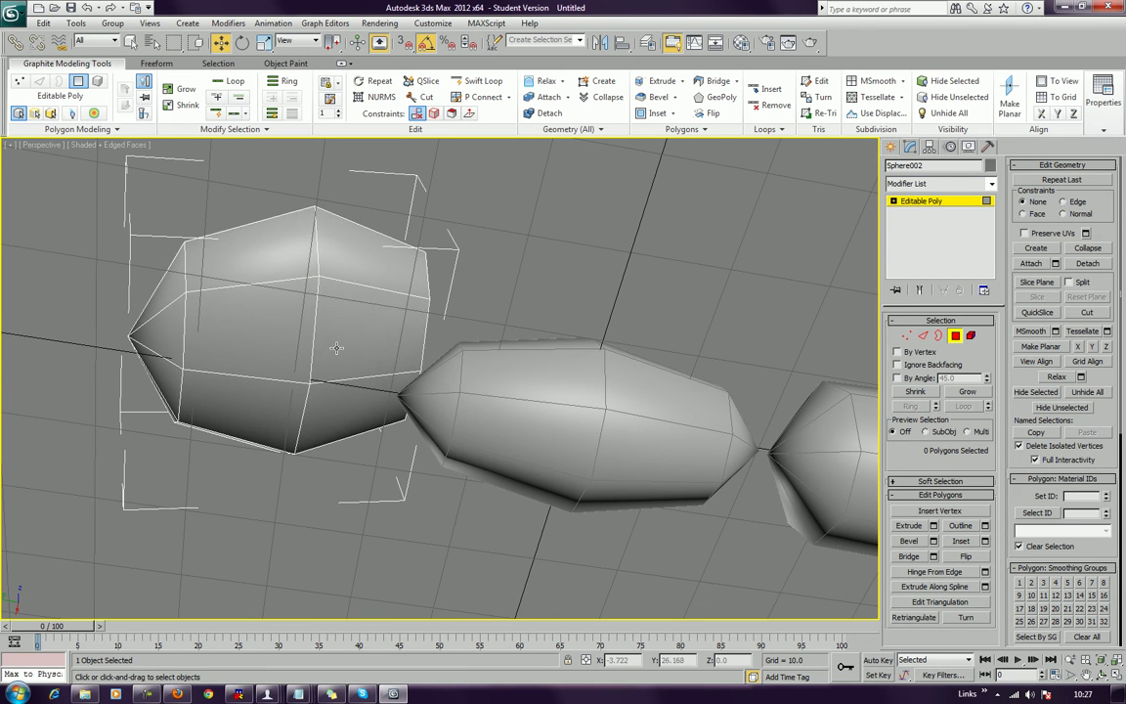
{"action": "left_click", "coordinate": [315, 322]}
{"action": "left_click", "coordinate": [323, 401], "text": "ctrl"}
{"action": "key", "text": "Delete"}
{"action": "middle_click_drag", "start_coordinate": [435, 357], "coordinate": [445, 460], "text": "alt"}
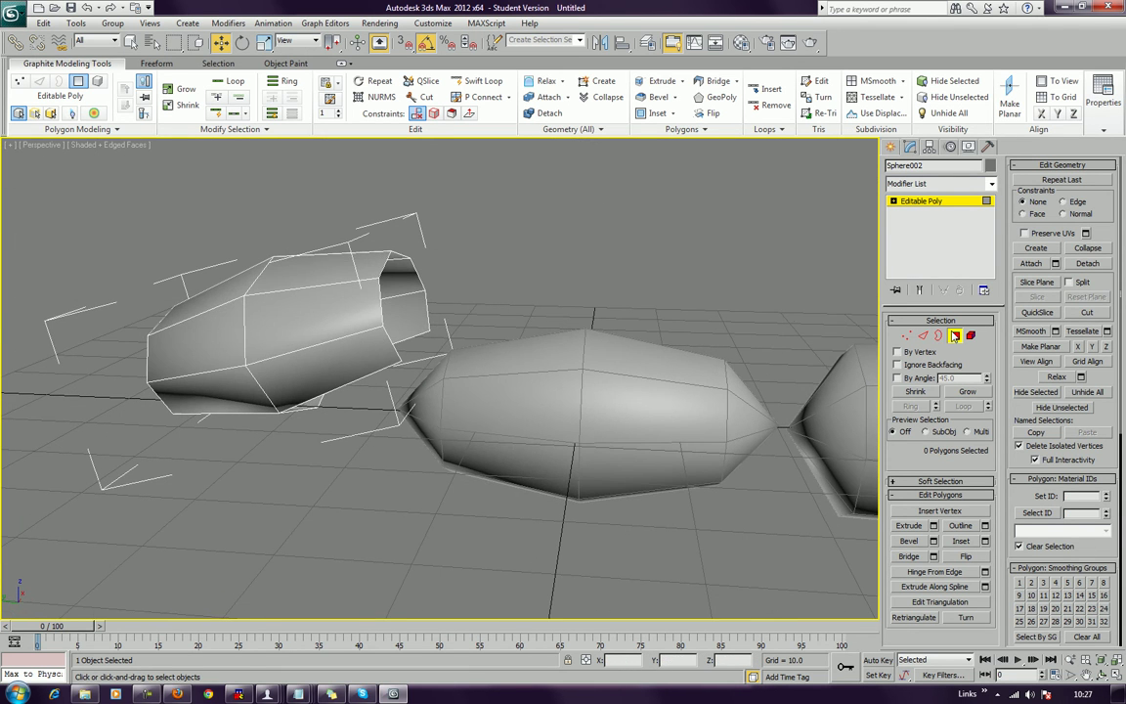
{"action": "left_click", "coordinate": [955, 336]}
Step: Delete the upper polygons of the middle shape at the end facing the opened widened shape
{"action": "left_click", "coordinate": [587, 420]}
{"action": "key", "text": "z"}
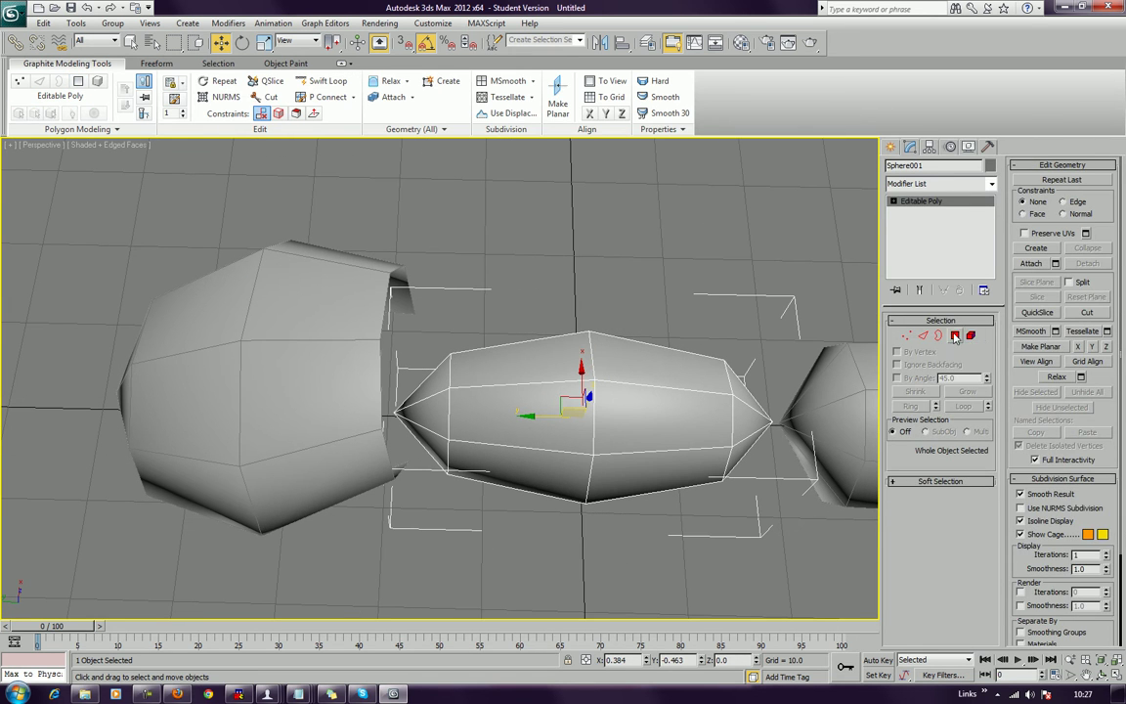
{"action": "left_click", "coordinate": [955, 335]}
{"action": "left_click", "coordinate": [532, 363]}
{"action": "left_click", "coordinate": [433, 406], "text": "ctrl"}
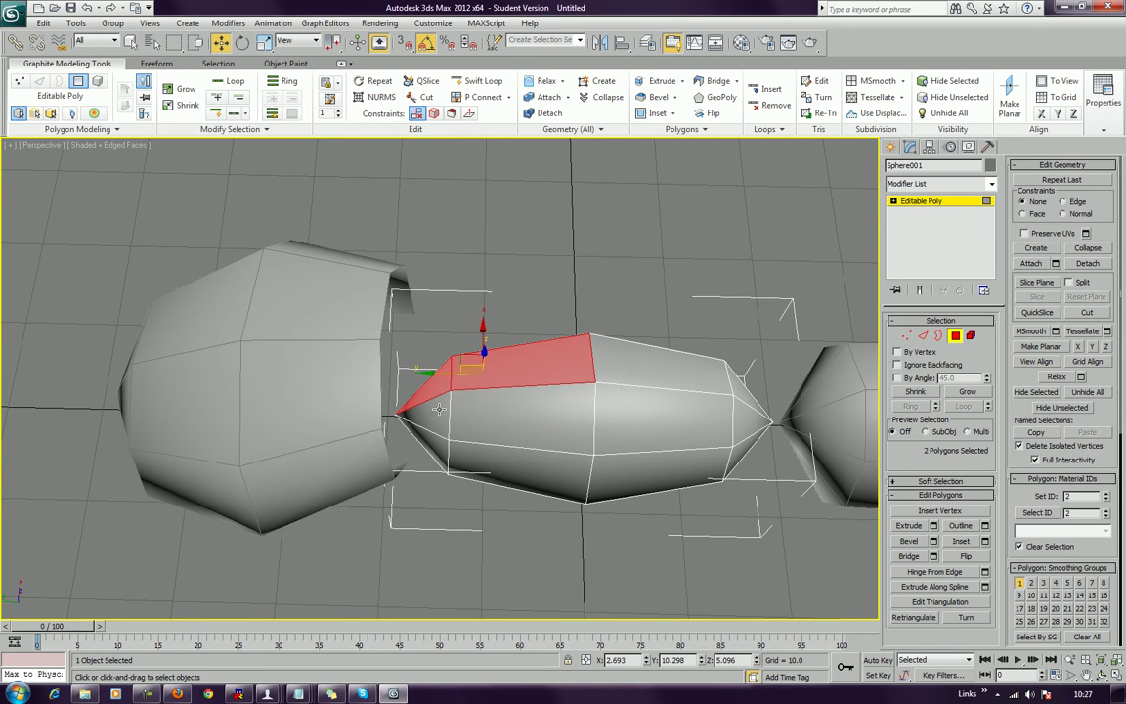
{"action": "left_click", "coordinate": [465, 430], "text": "ctrl"}
{"action": "left_click", "coordinate": [481, 406], "text": "ctrl"}
{"action": "middle_click_drag", "start_coordinate": [560, 411], "coordinate": [567, 280], "text": "alt"}
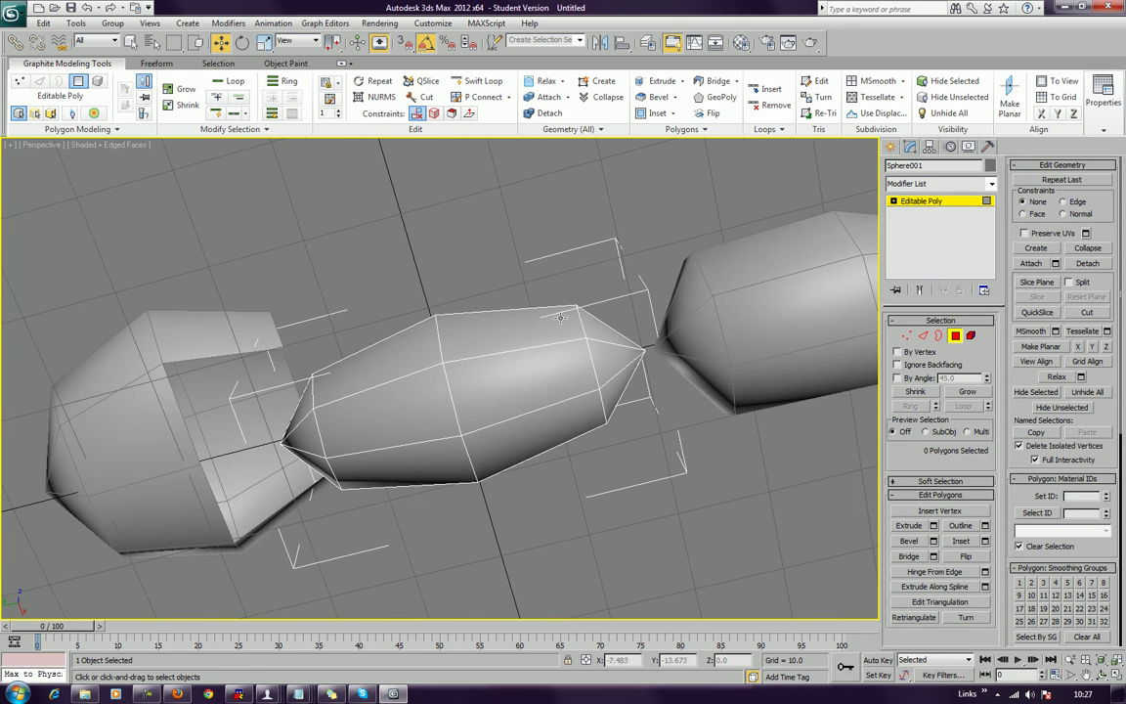
Step: Pick polygons on the underside of the middle shape, and switch the object selection to the tapered shape
{"action": "left_click", "coordinate": [508, 364]}
{"action": "left_click", "coordinate": [523, 391]}
{"action": "left_click", "coordinate": [538, 434], "text": "ctrl"}
{"action": "middle_click_drag", "start_coordinate": [599, 362], "coordinate": [548, 430], "text": "alt"}
{"action": "left_click", "coordinate": [955, 335]}
{"action": "left_click", "coordinate": [596, 391]}
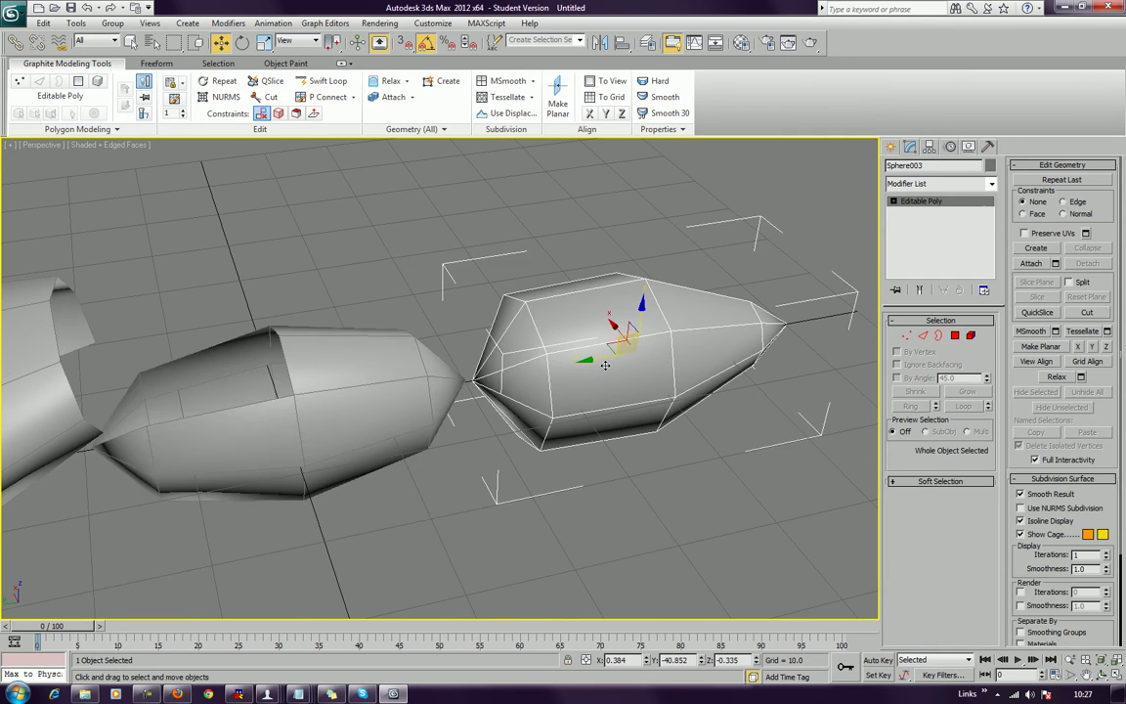
Step: Delete the eight polygons forming the tapered shape's pointed end that faces the middle shape
{"action": "middle_click_drag", "start_coordinate": [596, 391], "coordinate": [588, 333], "text": "alt"}
{"action": "left_click", "coordinate": [954, 335]}
{"action": "middle_click_drag", "start_coordinate": [508, 313], "coordinate": [446, 285], "text": "alt"}
{"action": "left_click_drag", "start_coordinate": [482, 339], "coordinate": [495, 414]}
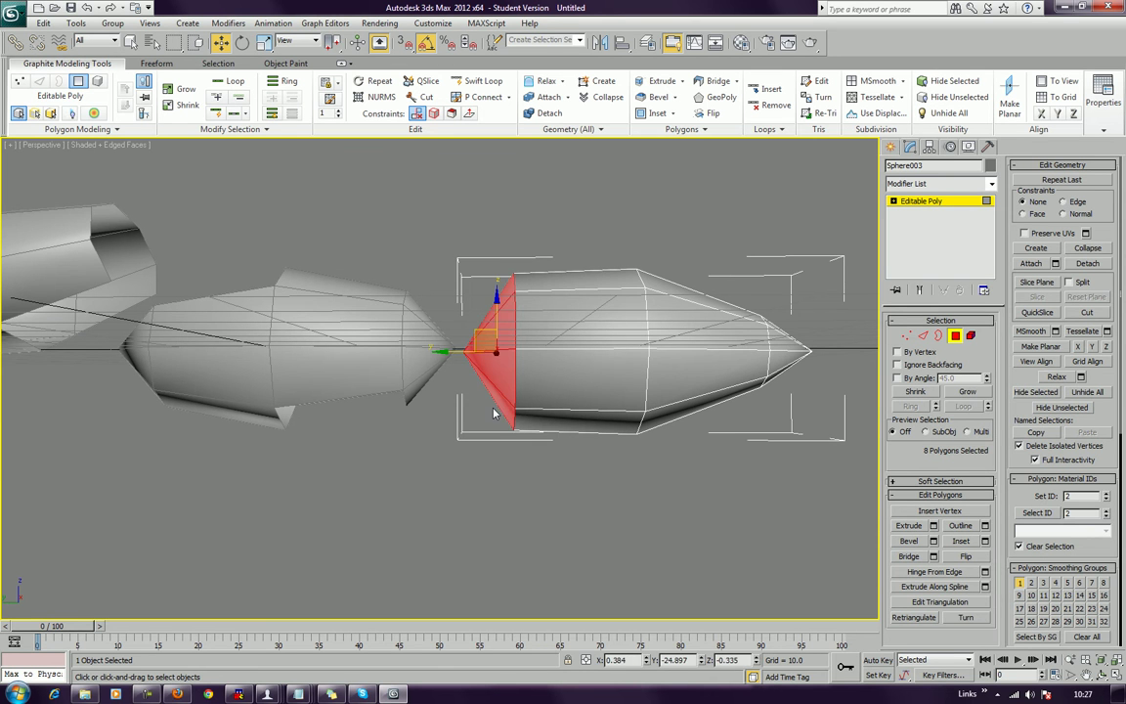
{"action": "key", "text": "Delete"}
{"action": "left_click", "coordinate": [954, 335]}
{"action": "middle_click_drag", "start_coordinate": [469, 322], "coordinate": [502, 316], "text": "alt"}
{"action": "middle_click_drag", "start_coordinate": [420, 366], "coordinate": [469, 361], "text": "alt"}
{"action": "left_click", "coordinate": [478, 421]}
{"action": "left_click", "coordinate": [712, 329]}
{"action": "middle_click_drag", "start_coordinate": [711, 330], "coordinate": [626, 317], "text": "alt"}
{"action": "middle_click_drag", "start_coordinate": [646, 376], "coordinate": [655, 337], "text": "alt"}
Step: Add a loop across the eight lengthwise edges beside the tapered shape's open end and scale it up slightly
{"action": "left_click", "coordinate": [922, 335]}
{"action": "middle_click_drag", "start_coordinate": [846, 349], "coordinate": [653, 291], "text": "alt"}
{"action": "left_click", "coordinate": [591, 398]}
{"action": "left_click", "coordinate": [596, 359], "text": "shift"}
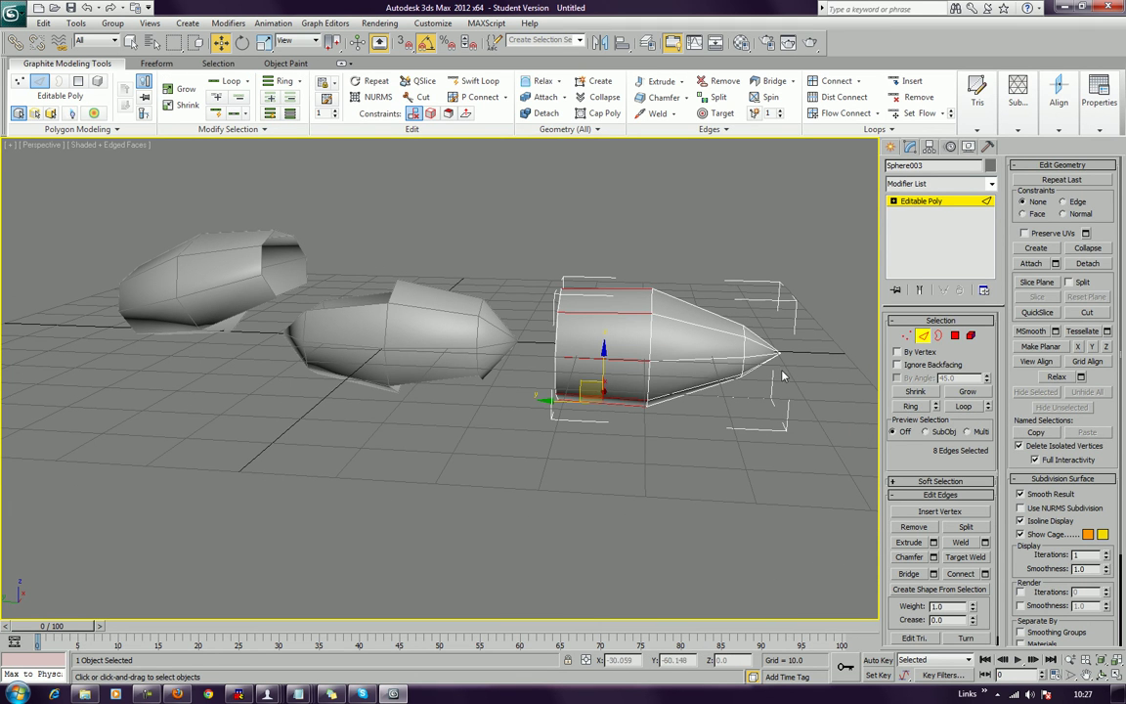
{"action": "middle_click_drag", "start_coordinate": [735, 434], "coordinate": [703, 418], "text": "alt"}
{"action": "middle_click_drag", "start_coordinate": [547, 322], "coordinate": [482, 167], "text": "alt"}
{"action": "left_click", "coordinate": [264, 42]}
{"action": "left_click_drag", "start_coordinate": [614, 369], "coordinate": [612, 363]}
{"action": "left_click", "coordinate": [538, 479]}
{"action": "middle_click_drag", "start_coordinate": [512, 453], "coordinate": [293, 401]}
Step: Move the nine vertices of the tapered shape's pointed end outward to lengthen the taper, and leave vertex editing
{"action": "left_click", "coordinate": [907, 335]}
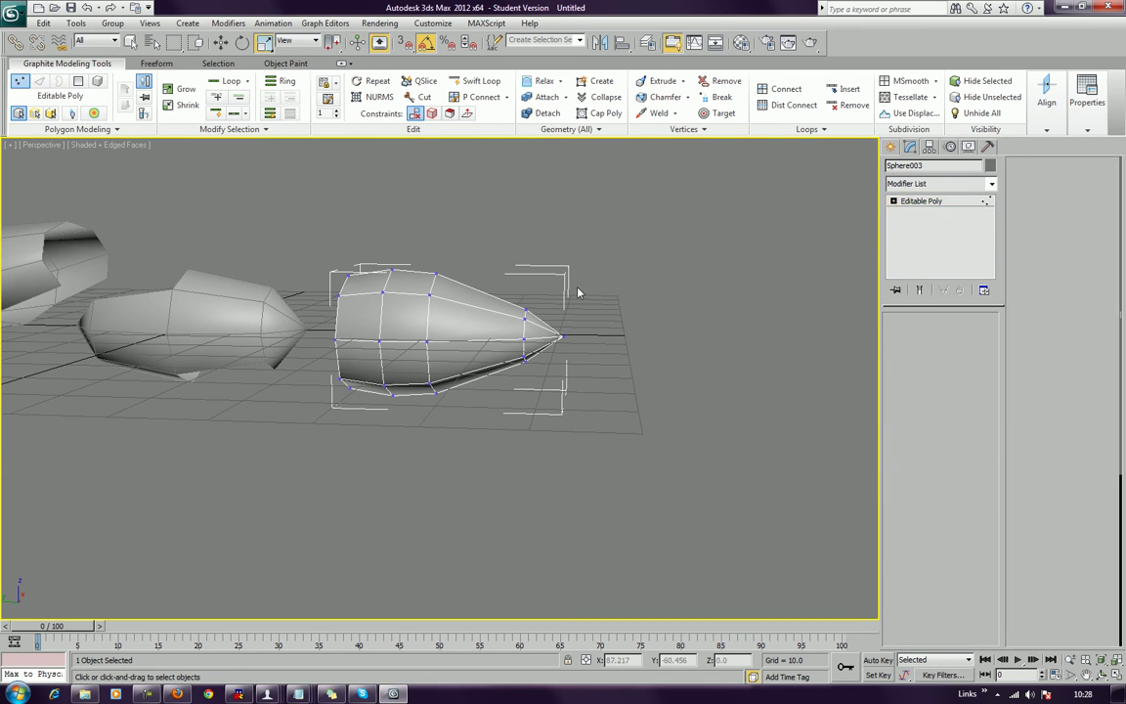
{"action": "key", "text": "w"}
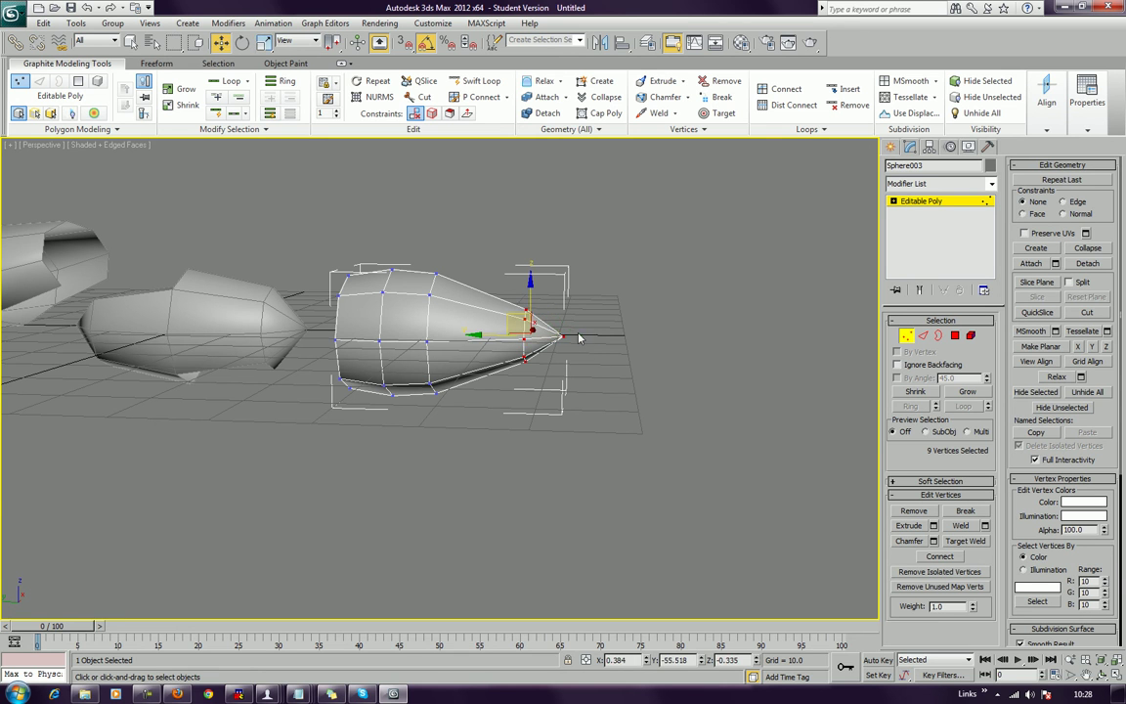
{"action": "left_click_drag", "start_coordinate": [492, 335], "coordinate": [525, 335]}
{"action": "left_click", "coordinate": [659, 338]}
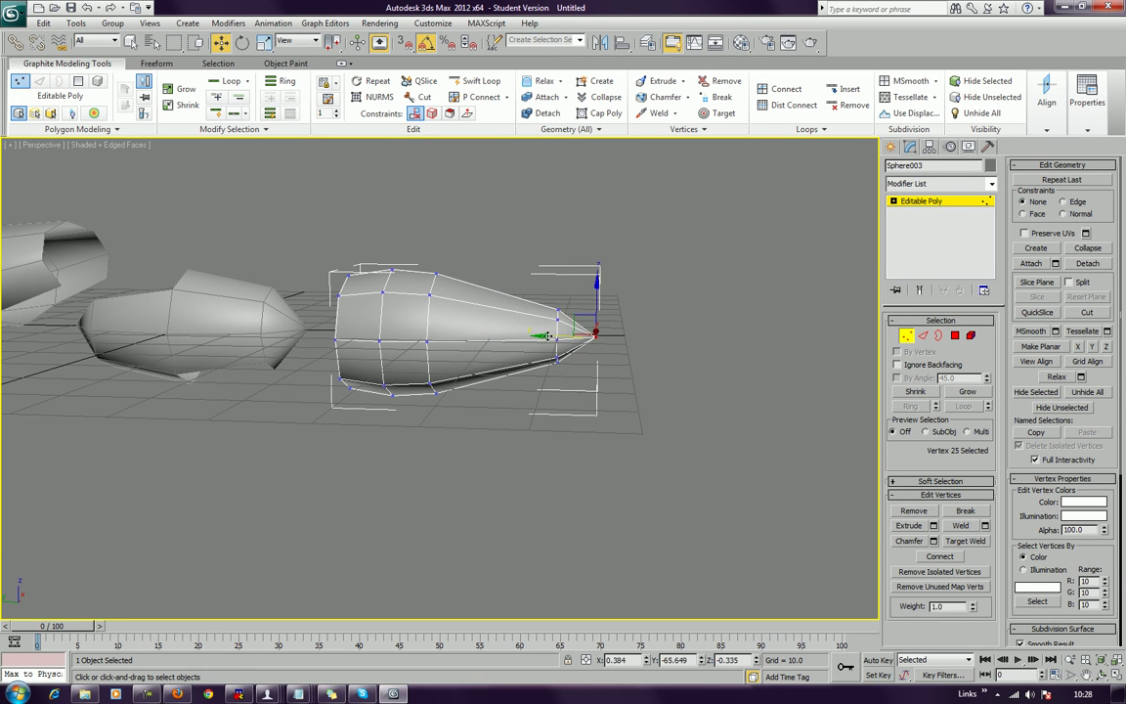
{"action": "scroll", "coordinate": [606, 400], "scroll_direction": "down", "scroll_amount": 4}
{"action": "middle_click_drag", "start_coordinate": [615, 411], "coordinate": [576, 350], "text": "alt"}
{"action": "left_click", "coordinate": [906, 337]}
Step: Delete all three sphere-based shapes from the scene
{"action": "scroll", "coordinate": [469, 371], "scroll_direction": "up", "scroll_amount": 3}
{"action": "middle_click_drag", "start_coordinate": [469, 372], "coordinate": [558, 331], "text": "alt"}
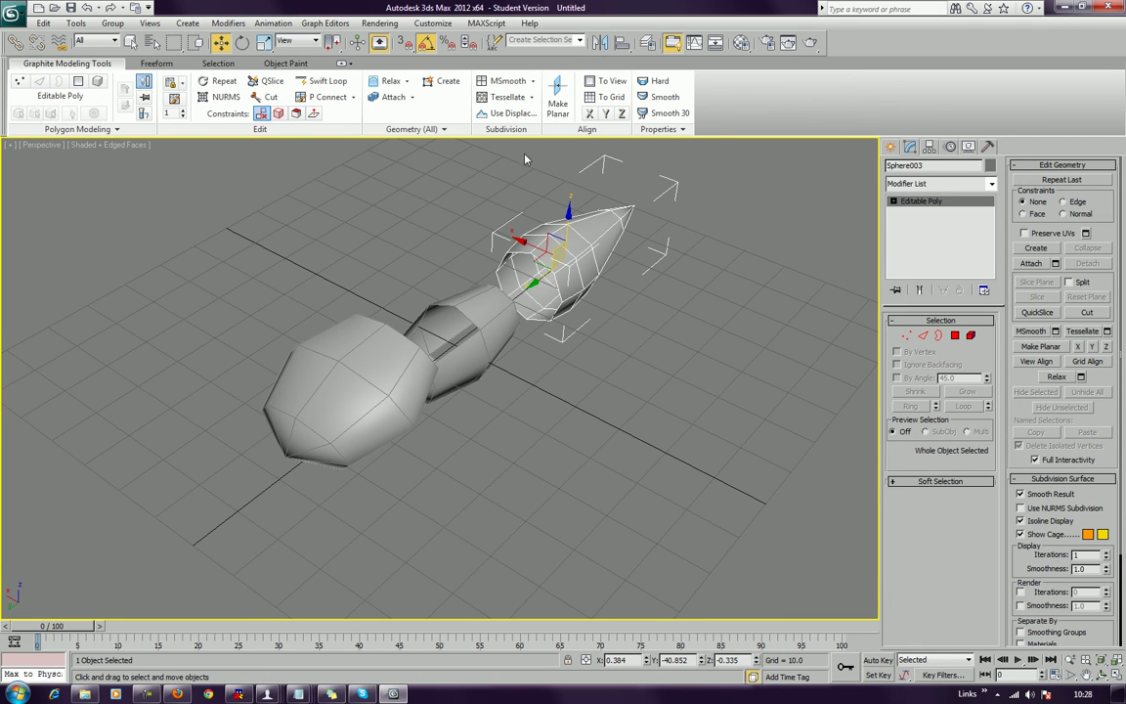
{"action": "left_click", "coordinate": [718, 394]}
{"action": "middle_click_drag", "start_coordinate": [721, 397], "coordinate": [194, 245], "text": "alt"}
{"action": "scroll", "coordinate": [688, 400], "scroll_direction": "down", "scroll_amount": 3}
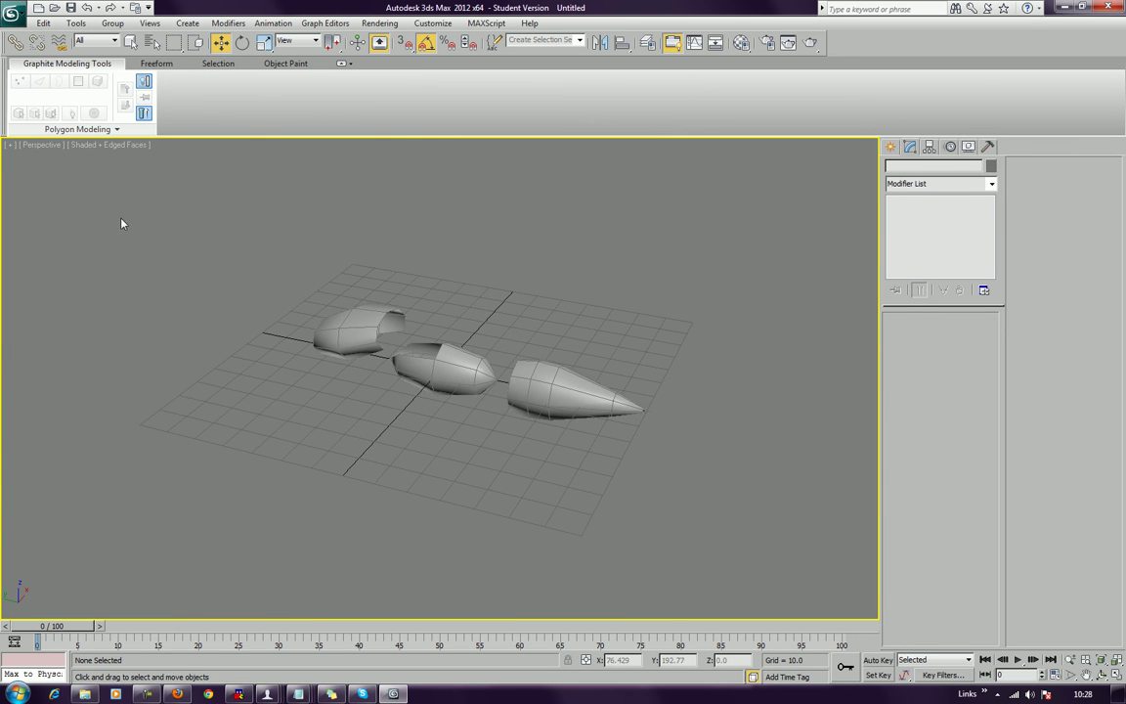
{"action": "left_click_drag", "start_coordinate": [705, 506], "coordinate": [701, 507]}
{"action": "key", "text": "Delete"}
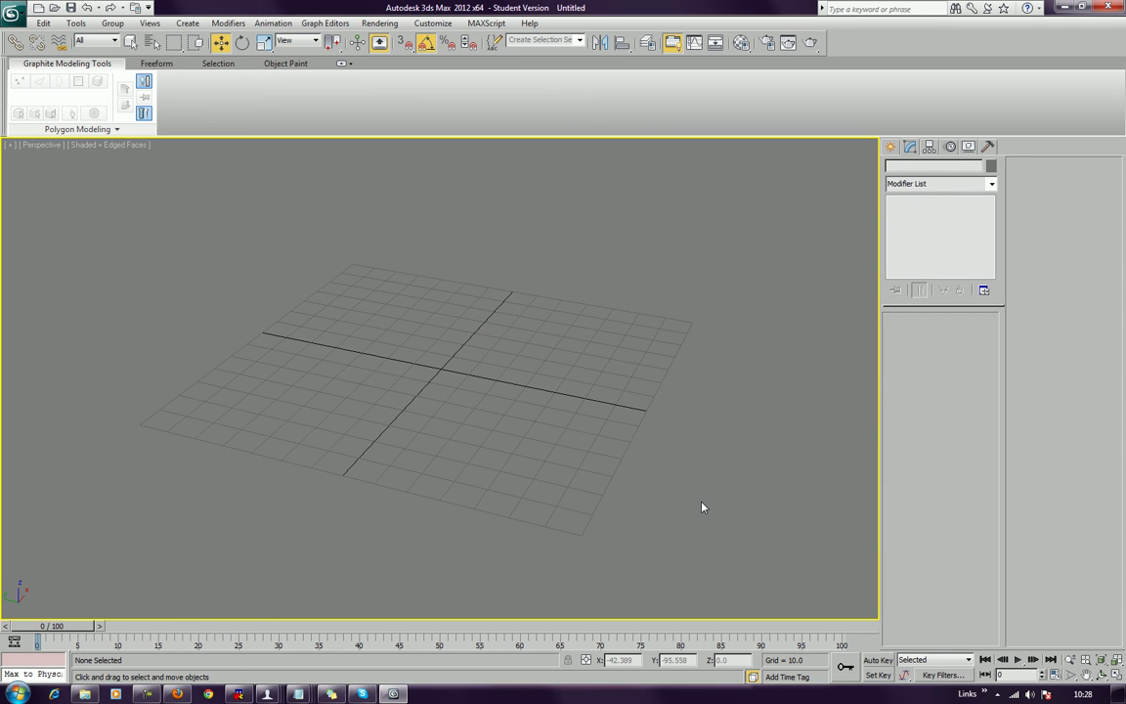
Step: Create a box about 31 units wide near the grid's centre
{"action": "middle_click_drag", "start_coordinate": [598, 437], "coordinate": [553, 427], "text": "alt"}
{"action": "scroll", "coordinate": [553, 425], "scroll_direction": "up", "scroll_amount": 5}
{"action": "left_click", "coordinate": [889, 147]}
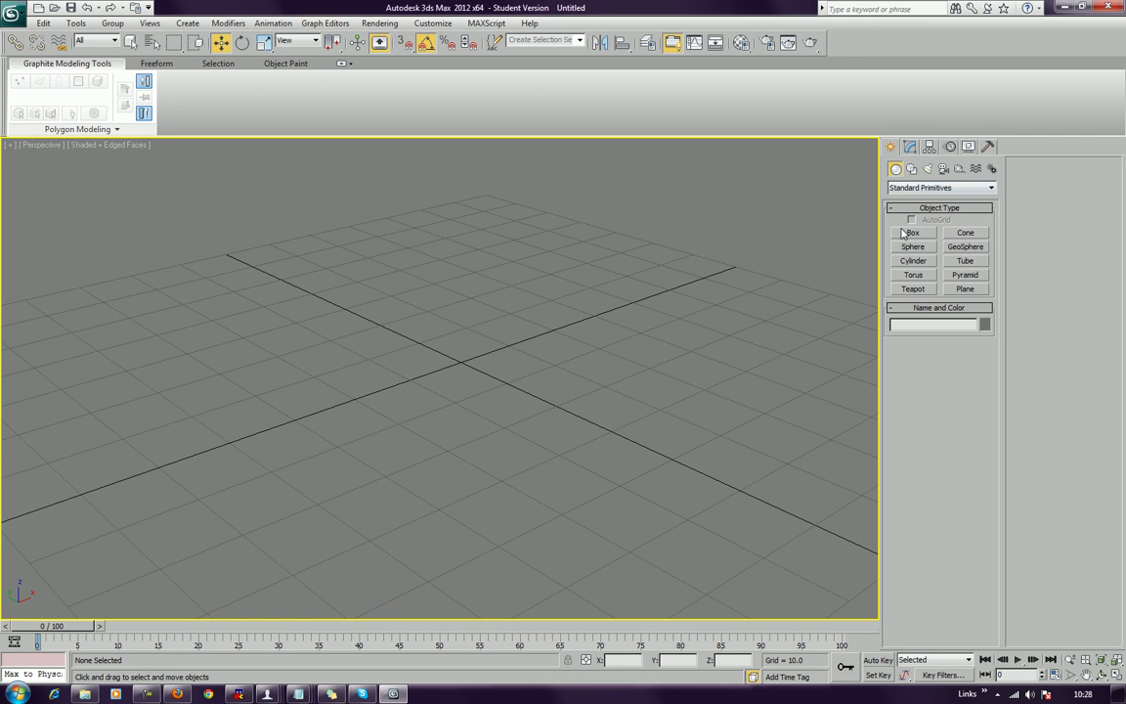
{"action": "left_click", "coordinate": [909, 234]}
{"action": "left_click_drag", "start_coordinate": [550, 357], "coordinate": [461, 428]}
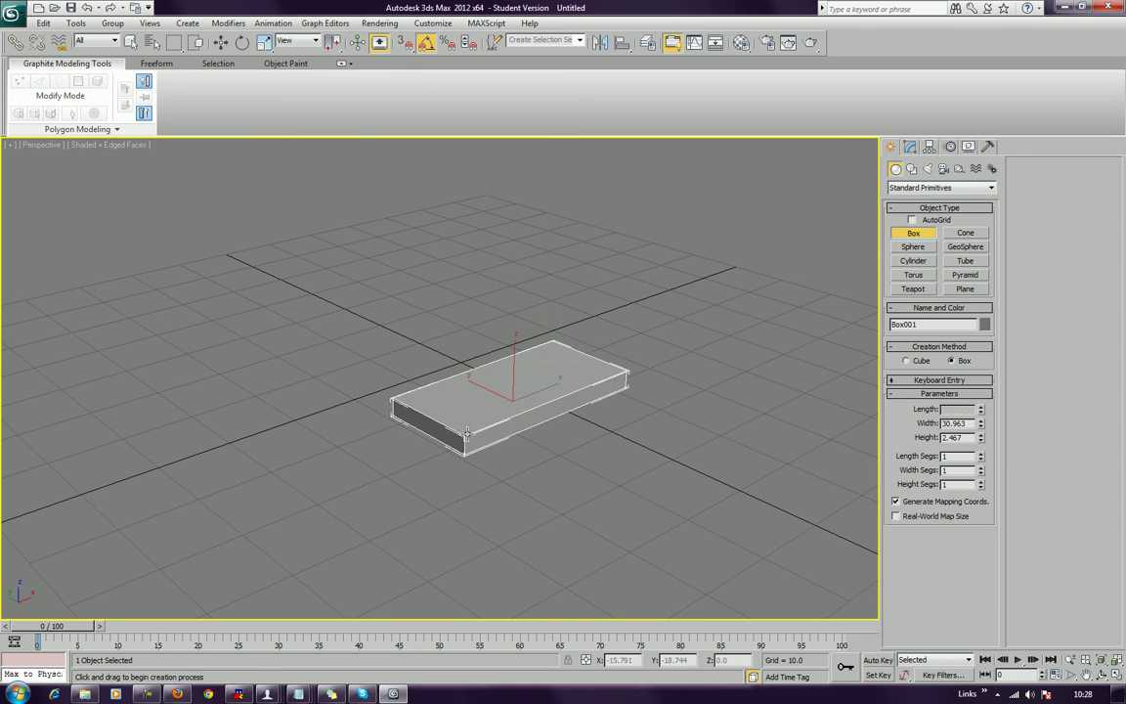
{"action": "left_click", "coordinate": [433, 350]}
Step: Convert the box to an Editable Poly
{"action": "key", "text": "w"}
{"action": "right_click", "coordinate": [533, 397]}
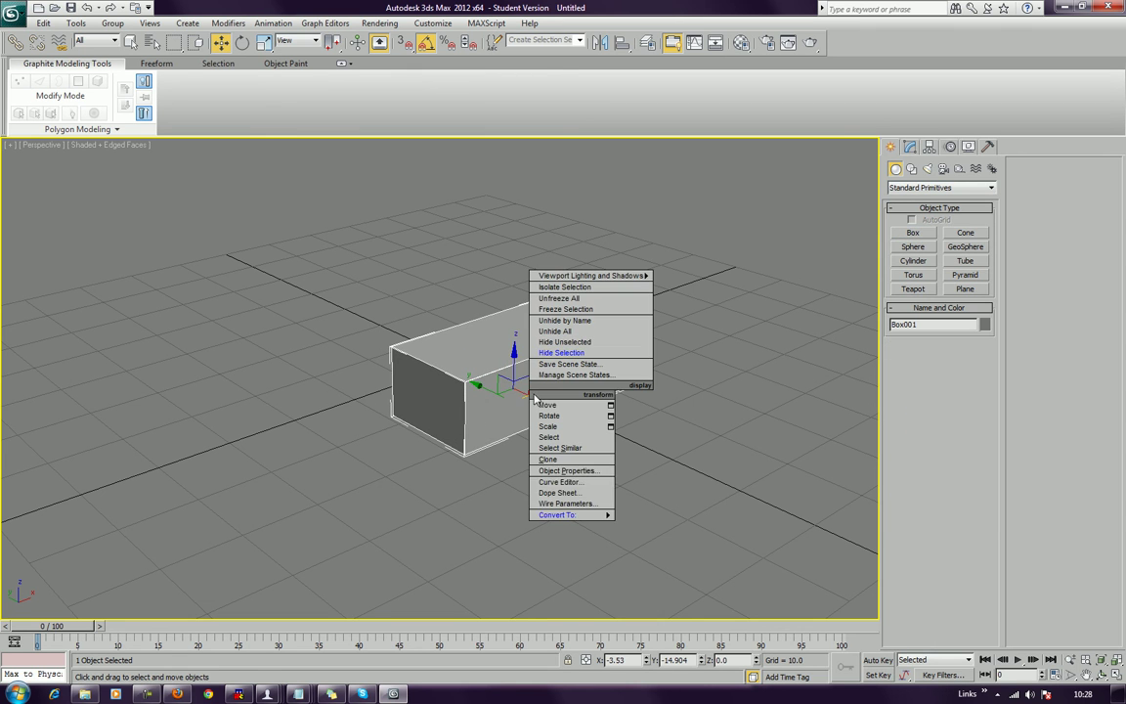
{"action": "mouse_move", "coordinate": [566, 515]}
{"action": "left_click", "coordinate": [603, 527]}
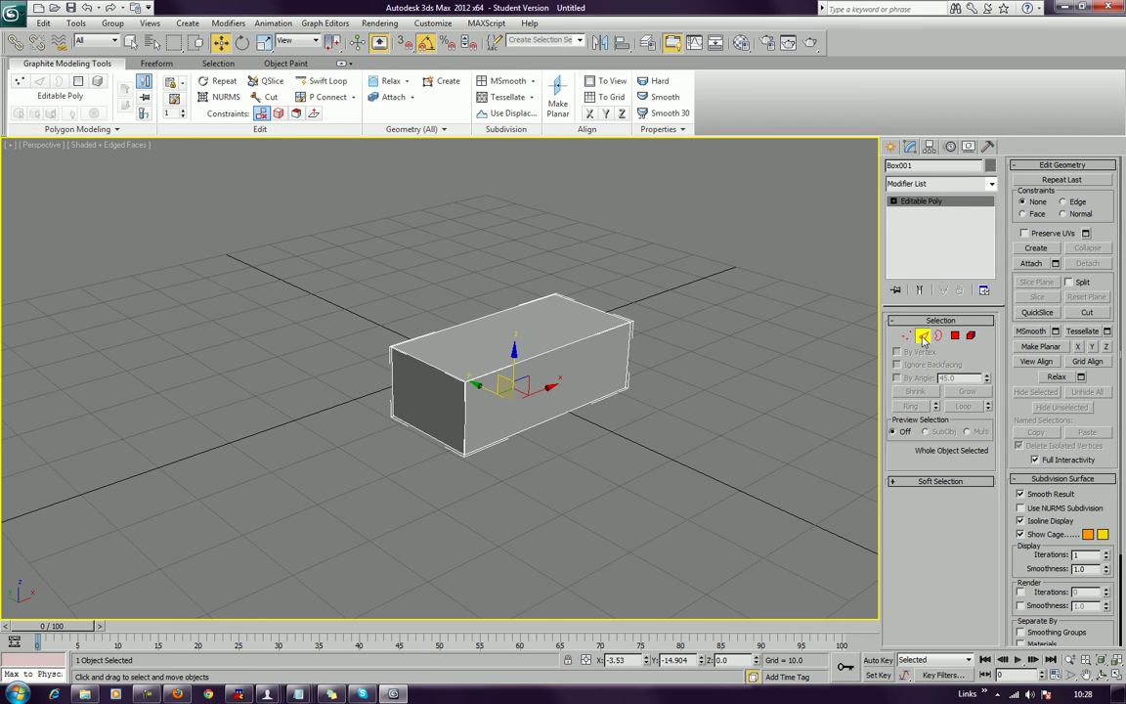
Step: Lower the upper edge at one end of the box to slope it into a wedge
{"action": "left_click", "coordinate": [923, 338]}
{"action": "left_click", "coordinate": [442, 365]}
{"action": "left_click_drag", "start_coordinate": [427, 324], "coordinate": [462, 378]}
Step: Chamfer the upper and lower edges of the wedge's taller end to round it, and leave edge editing
{"action": "middle_click_drag", "start_coordinate": [528, 357], "coordinate": [469, 378], "text": "alt"}
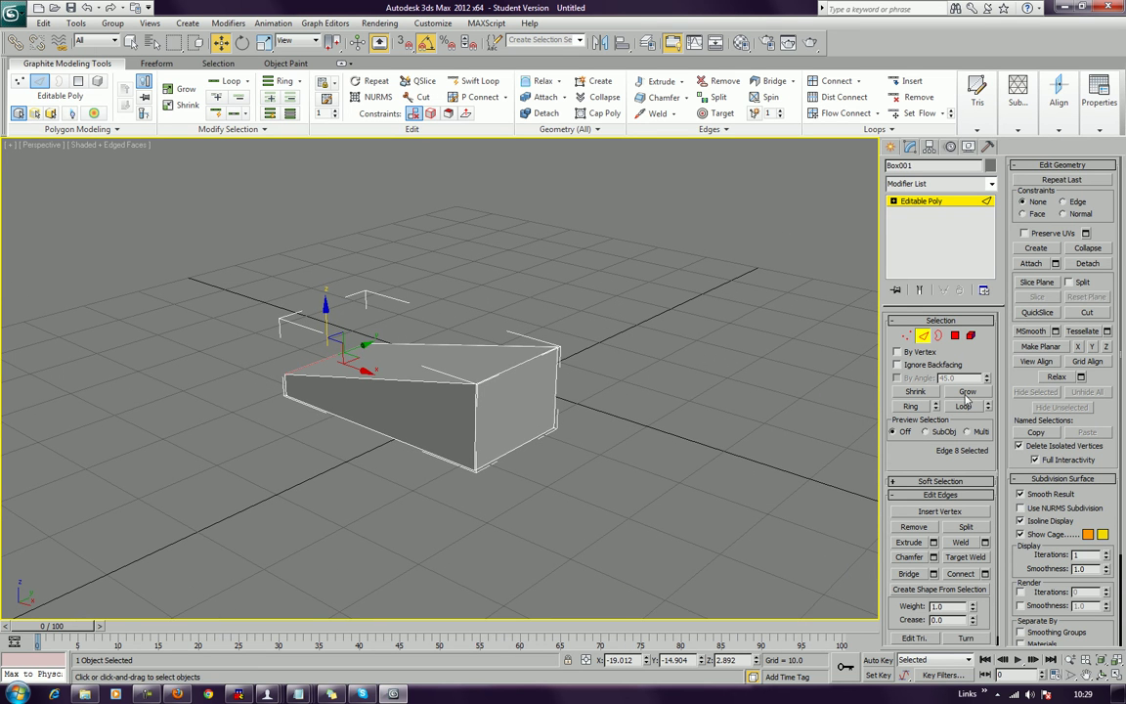
{"action": "left_click", "coordinate": [507, 374]}
{"action": "left_click", "coordinate": [518, 450], "text": "ctrl"}
{"action": "left_click", "coordinate": [909, 556]}
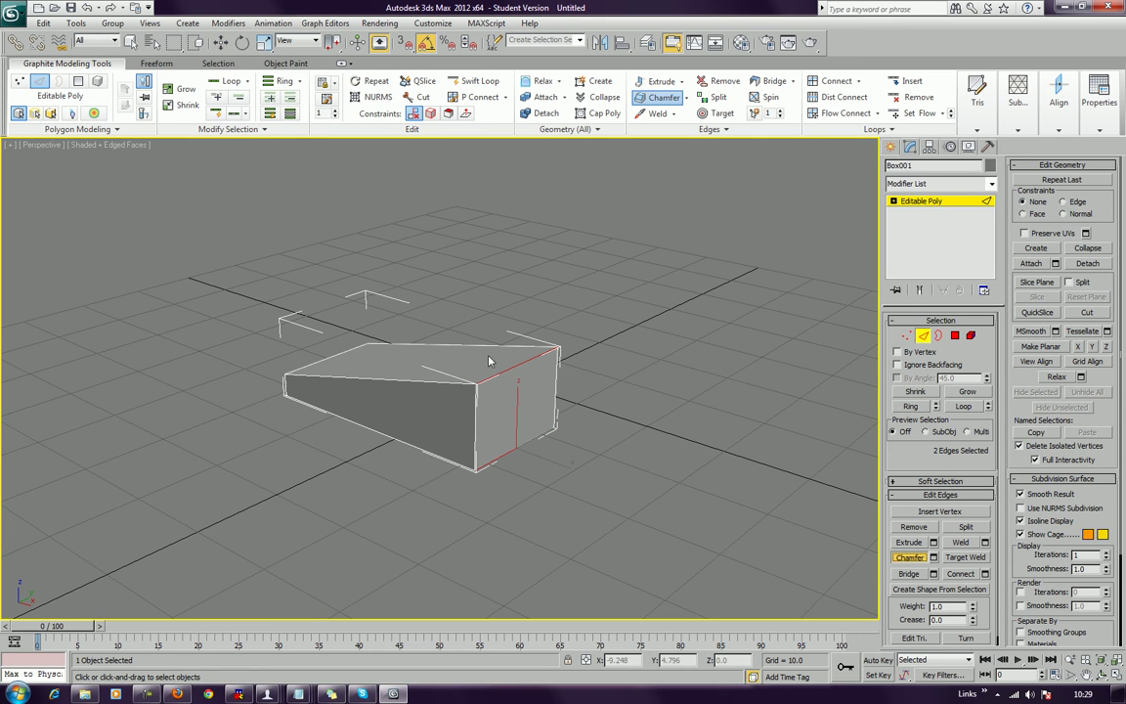
{"action": "left_click_drag", "start_coordinate": [507, 369], "coordinate": [484, 363]}
{"action": "left_click", "coordinate": [642, 350]}
{"action": "middle_click_drag", "start_coordinate": [642, 350], "coordinate": [661, 384], "text": "alt"}
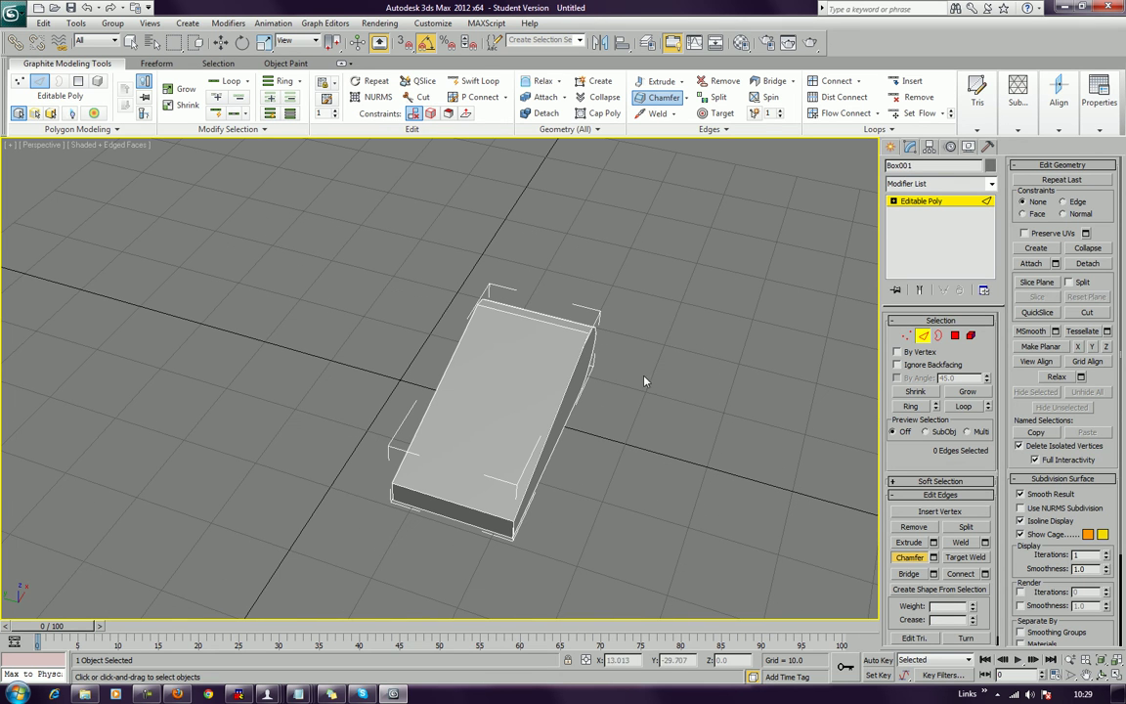
{"action": "right_click", "coordinate": [628, 350]}
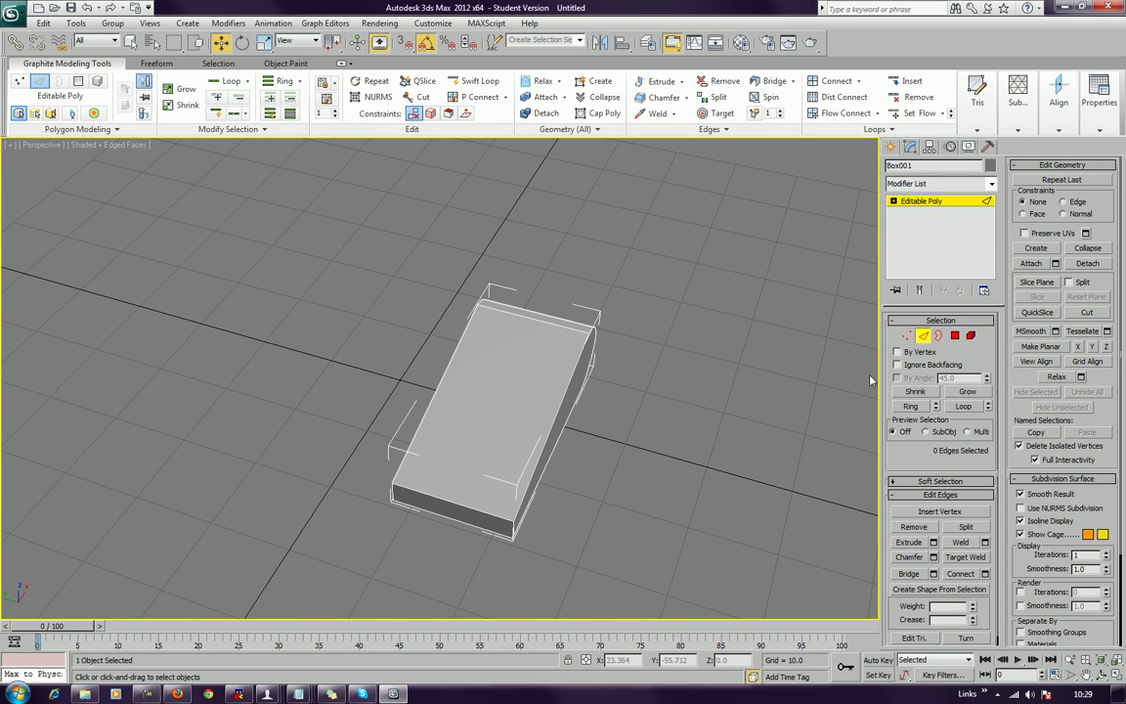
{"action": "left_click", "coordinate": [921, 336]}
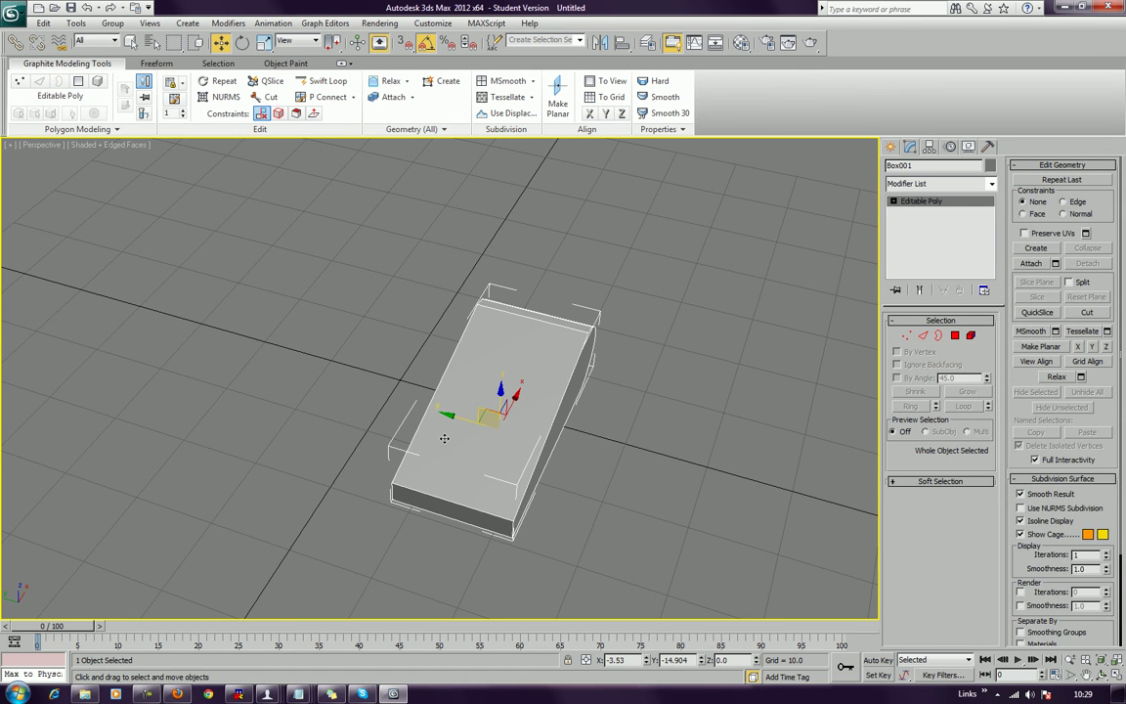
Step: Make two copies of the rounded wedge, one alongside the original and one between them shifted toward the thin ends
{"action": "mouse_move", "coordinate": [456, 414]}
{"action": "left_mouse_down", "text": "shift"}
{"action": "mouse_move", "coordinate": [188, 342]}
{"action": "mouse_move", "coordinate": [189, 358]}
{"action": "left_mouse_up", "text": "shift"}
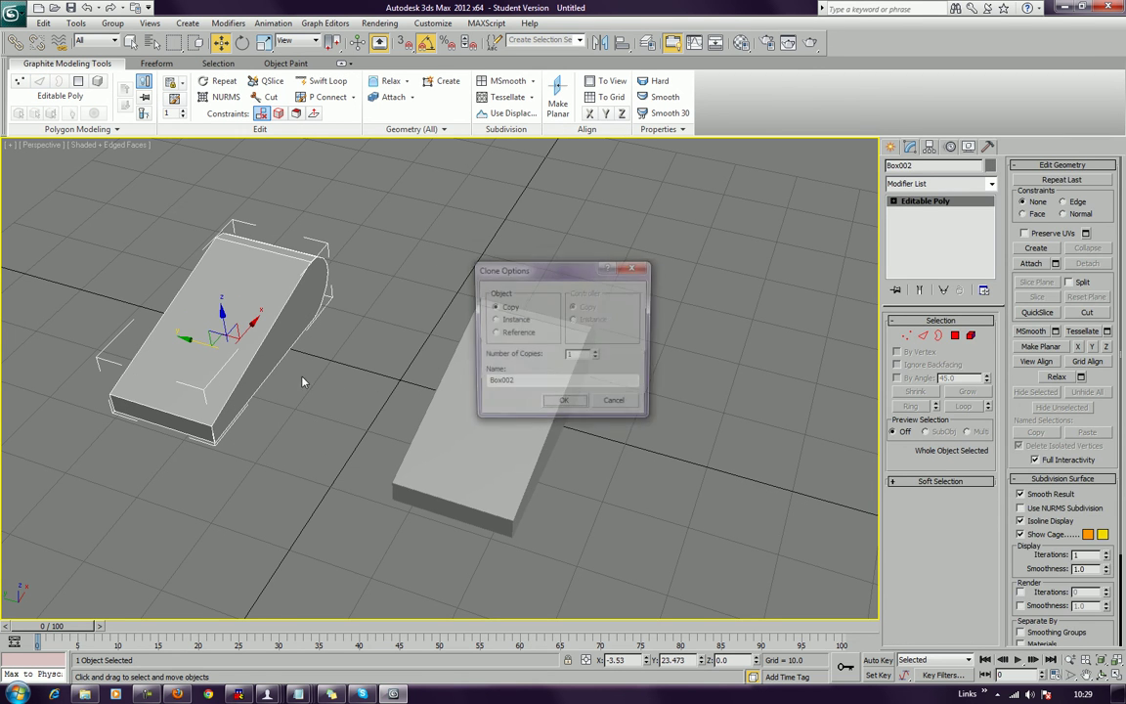
{"action": "left_click", "coordinate": [553, 406]}
{"action": "middle_click_drag", "start_coordinate": [354, 365], "coordinate": [275, 326], "text": "alt"}
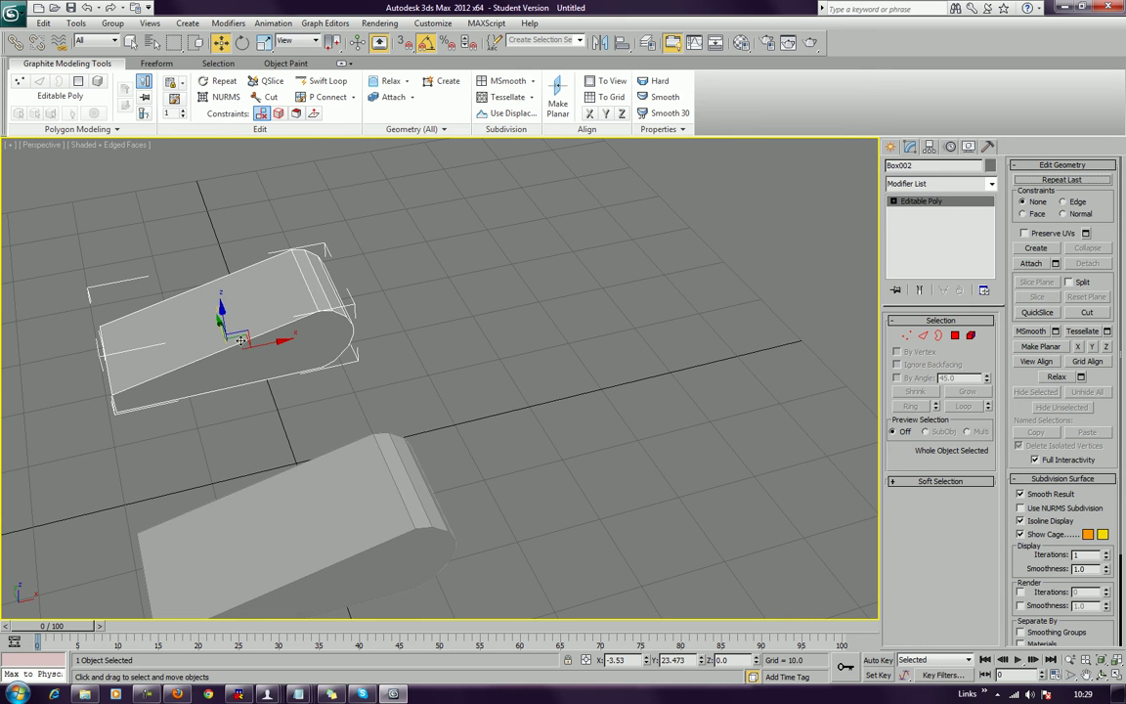
{"action": "mouse_move", "coordinate": [238, 338]}
{"action": "left_mouse_down", "text": "shift"}
{"action": "mouse_move", "coordinate": [146, 442]}
{"action": "mouse_move", "coordinate": [155, 460]}
{"action": "left_mouse_up", "text": "shift"}
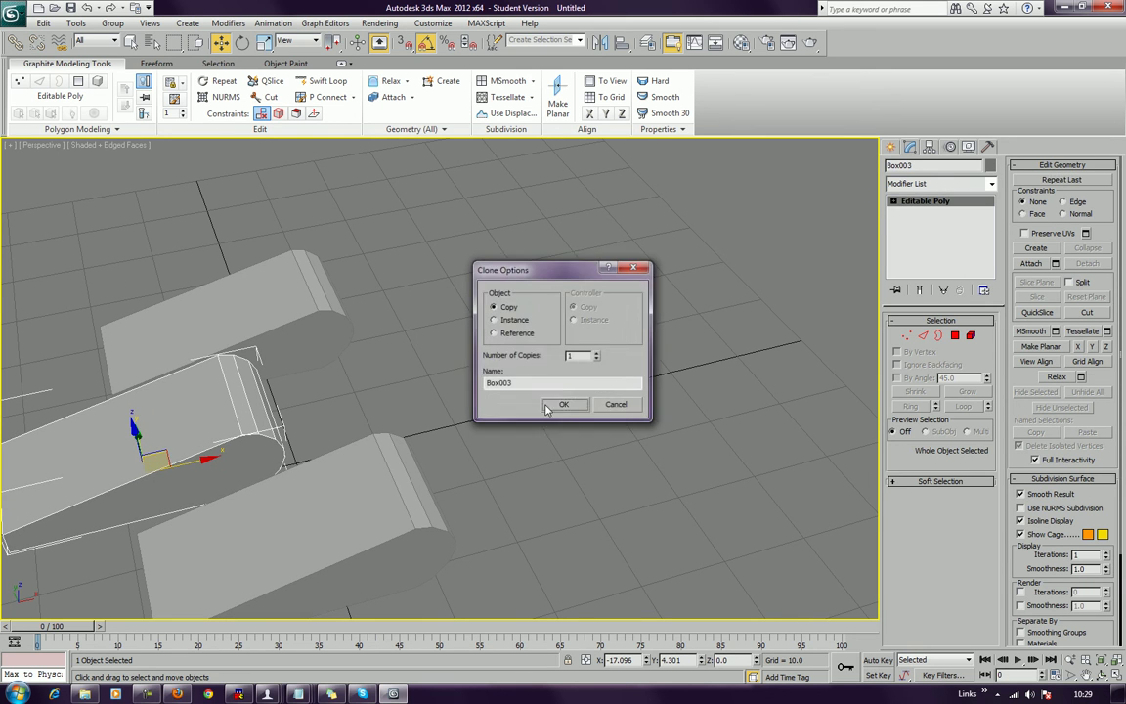
{"action": "left_click", "coordinate": [583, 404]}
Step: Create three tall upright boxes behind the wedges, the last about 6.7 long, 14 wide and 39.5 high
{"action": "scroll", "coordinate": [570, 410], "scroll_direction": "down", "scroll_amount": 5}
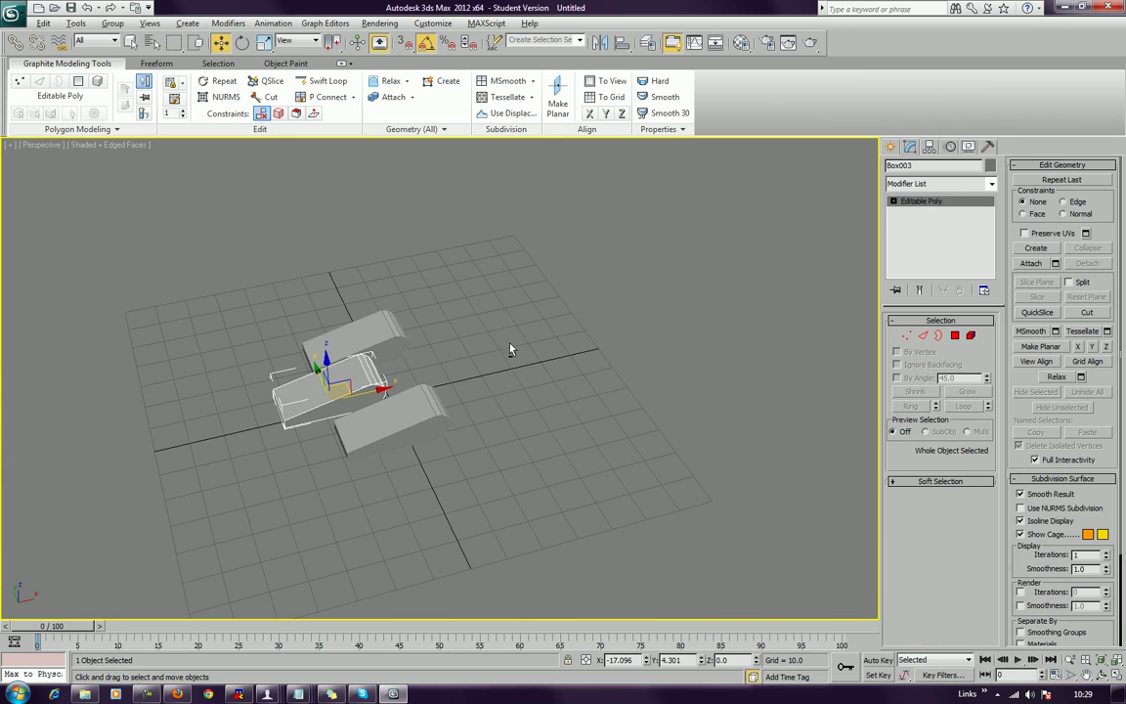
{"action": "middle_click_drag", "start_coordinate": [472, 301], "coordinate": [470, 379], "text": "alt"}
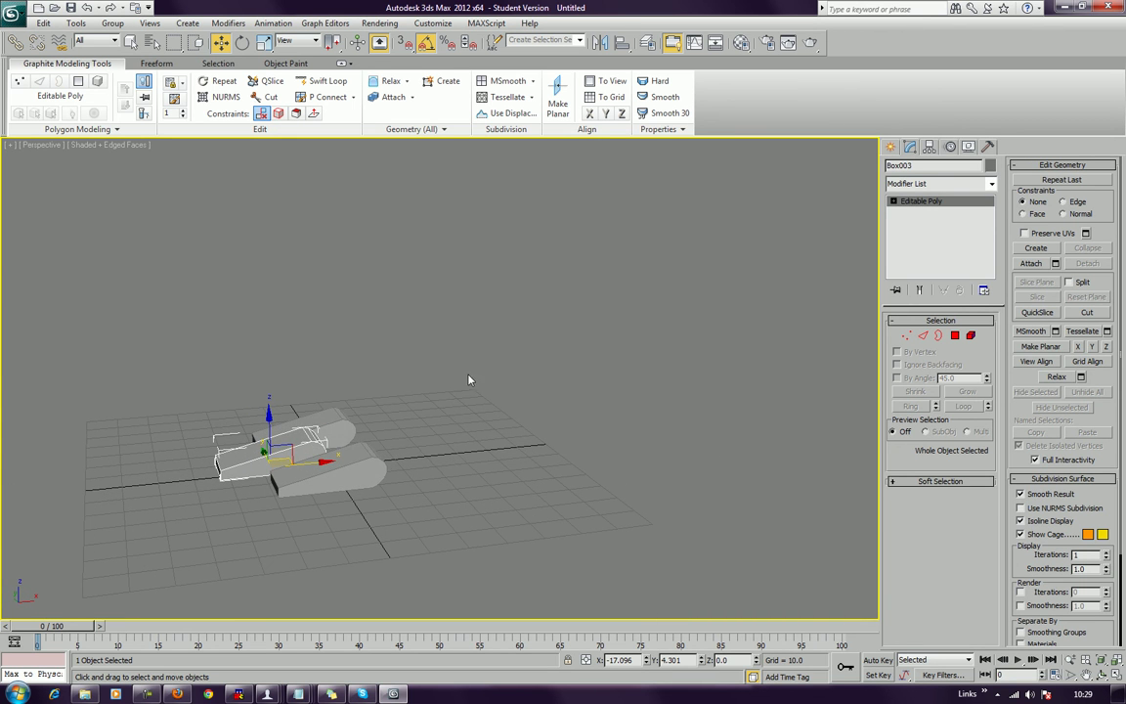
{"action": "left_click", "coordinate": [890, 147]}
{"action": "left_click", "coordinate": [913, 232]}
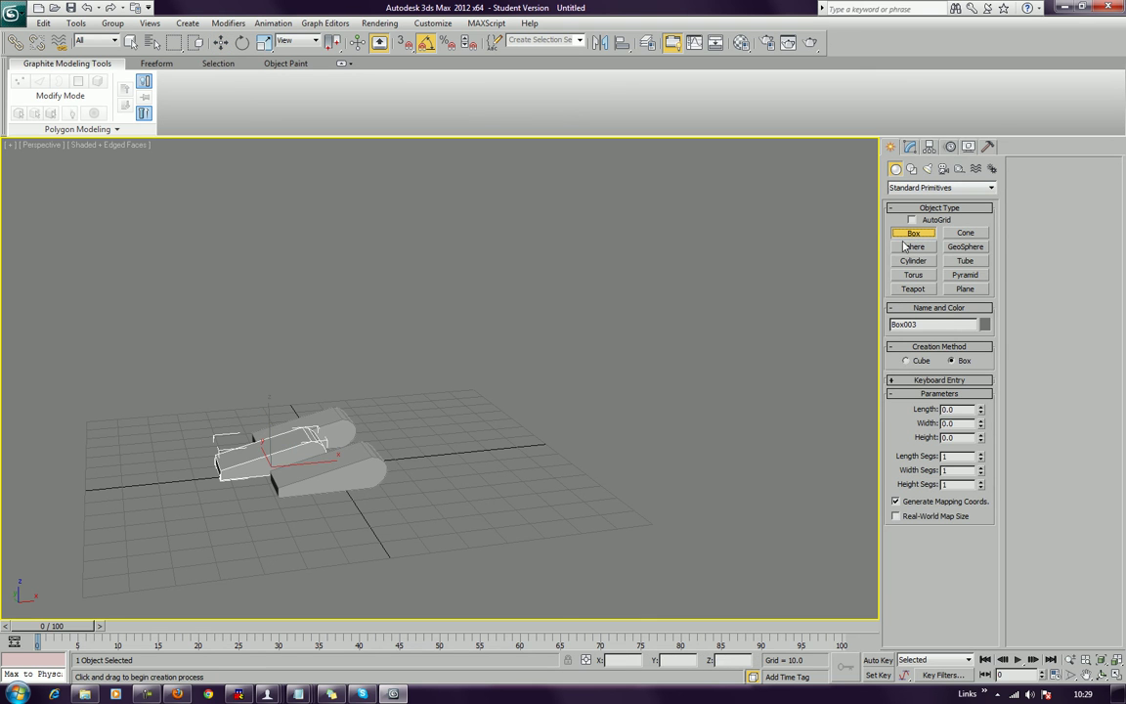
{"action": "left_click_drag", "start_coordinate": [394, 441], "coordinate": [418, 464]}
{"action": "left_click", "coordinate": [433, 248]}
{"action": "left_click", "coordinate": [432, 300]}
{"action": "left_click_drag", "start_coordinate": [340, 428], "coordinate": [388, 433]}
{"action": "left_click", "coordinate": [390, 312]}
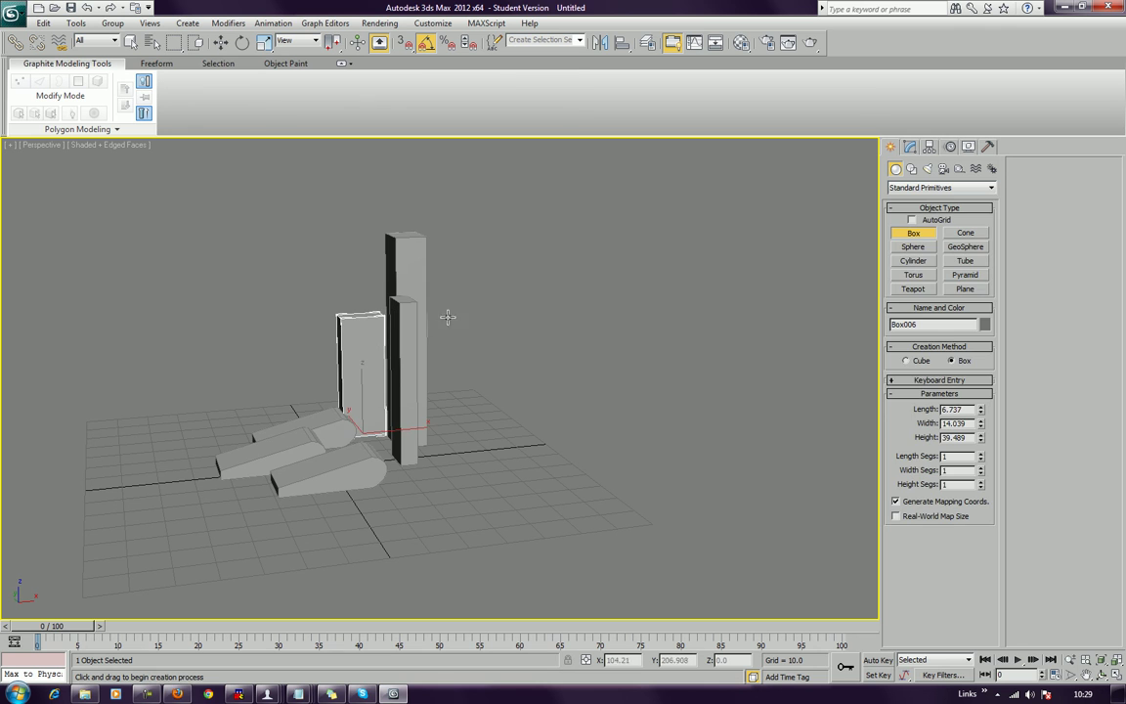
Step: Delete all the wedges and upright boxes from the scene
{"action": "key", "text": "w"}
{"action": "left_click_drag", "start_coordinate": [585, 291], "coordinate": [302, 524]}
{"action": "key", "text": "Delete"}
{"action": "middle_click_drag", "start_coordinate": [302, 529], "coordinate": [343, 516], "text": "alt"}
{"action": "scroll", "coordinate": [343, 516], "scroll_direction": "down", "scroll_amount": 2}
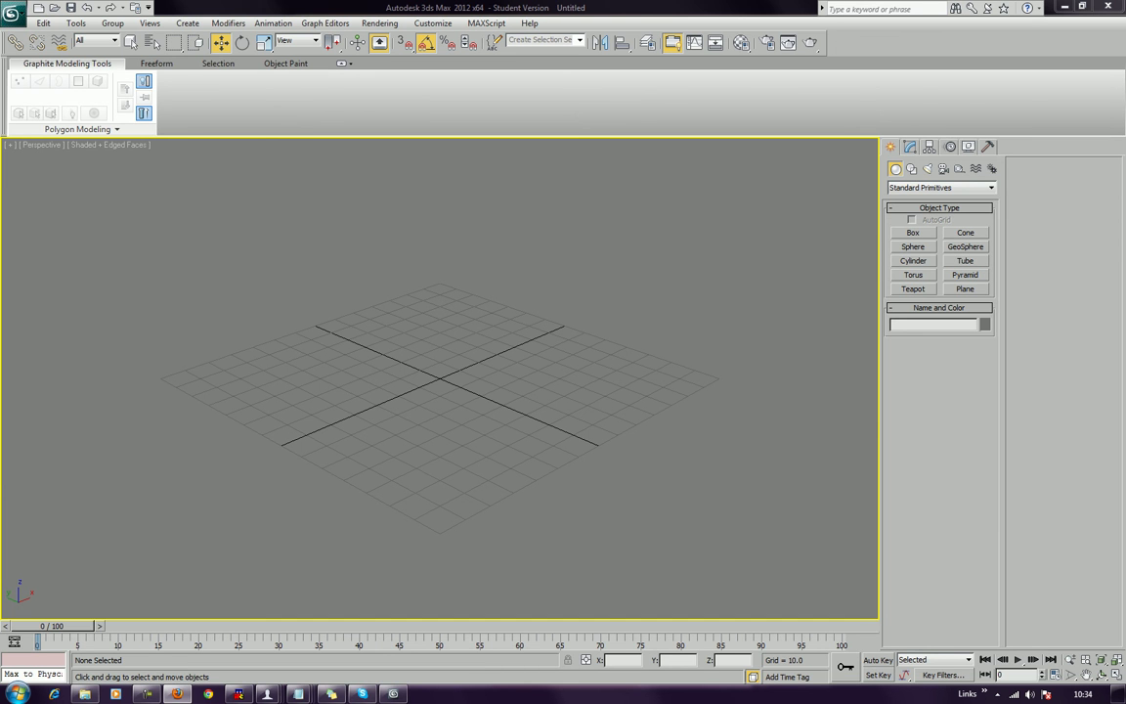
Step: Switch to the TODO-360 forum topic in Firefox and examine the pencil sketch's first view from its upper curve to its base
{"action": "left_click_drag", "start_coordinate": [46, 0], "coordinate": [607, 6]}
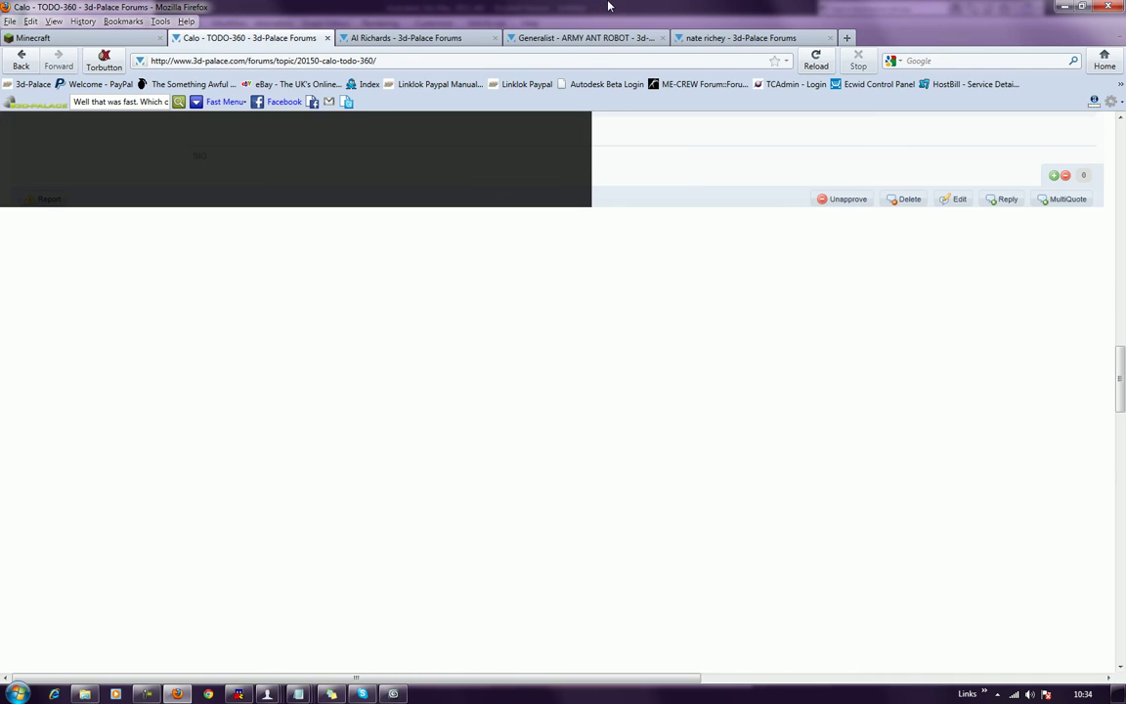
{"action": "scroll", "coordinate": [918, 279], "scroll_direction": "down", "scroll_amount": 10}
{"action": "scroll", "coordinate": [918, 278], "scroll_direction": "down", "scroll_amount": 10}
{"action": "scroll", "coordinate": [917, 278], "scroll_direction": "up", "scroll_amount": 5}
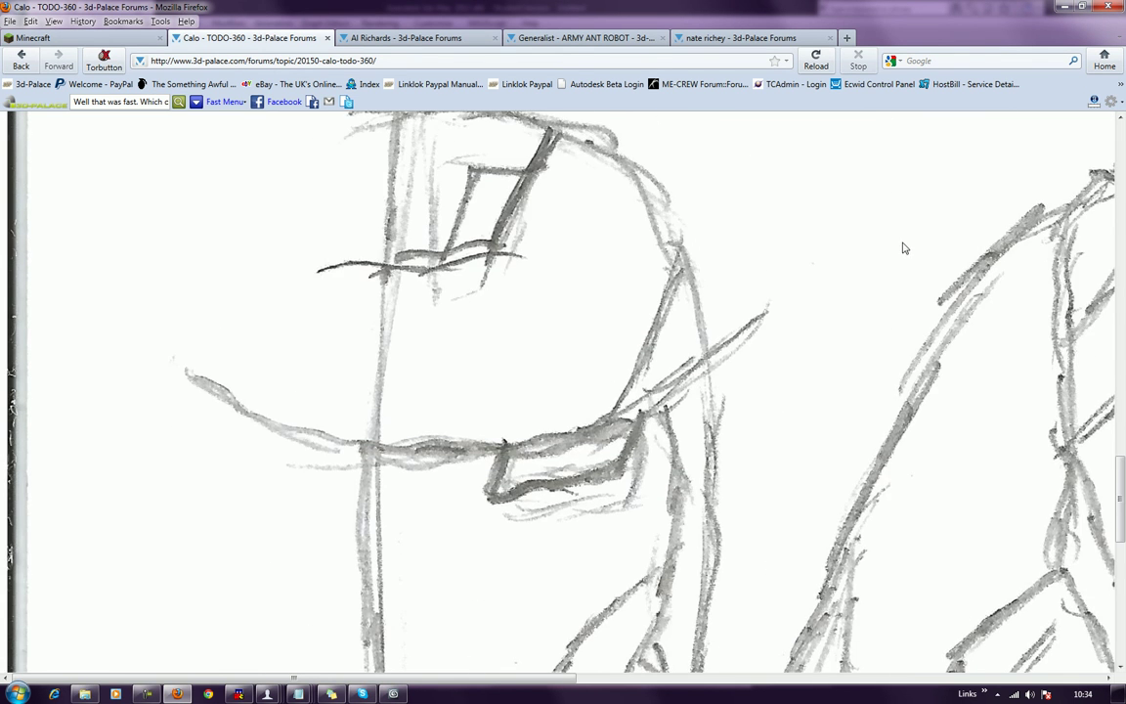
{"action": "scroll", "coordinate": [660, 219], "scroll_direction": "up", "scroll_amount": 1}
{"action": "scroll", "coordinate": [547, 314], "scroll_direction": "down", "scroll_amount": 5}
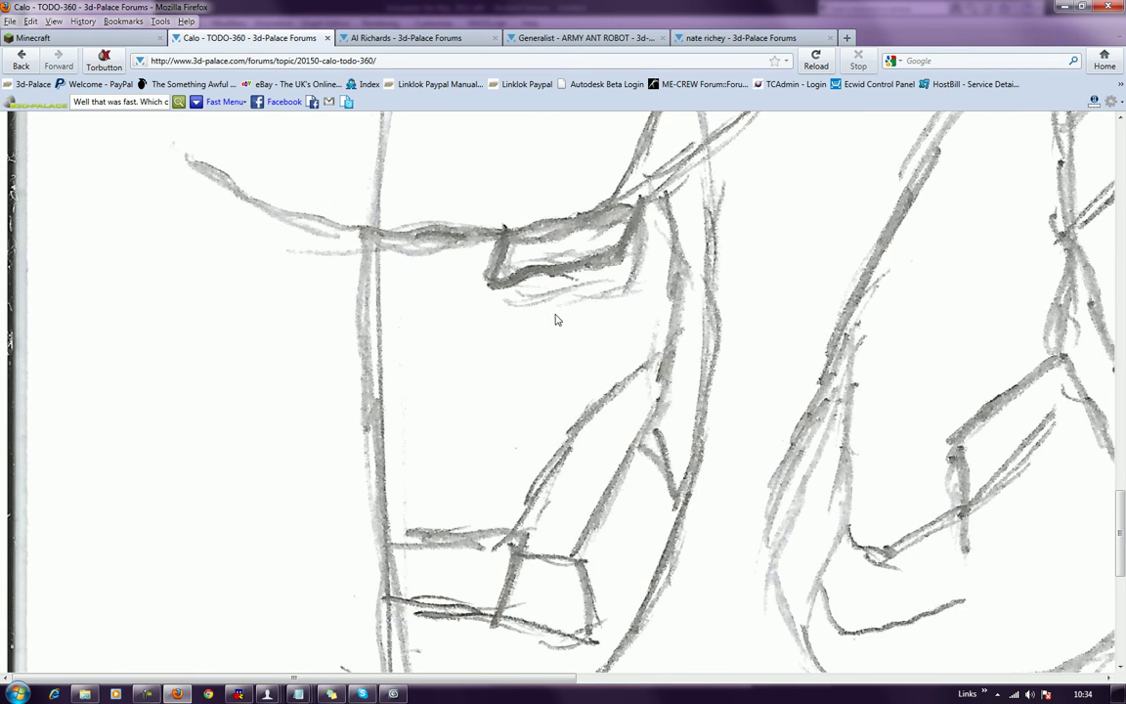
{"action": "scroll", "coordinate": [645, 113], "scroll_direction": "up", "scroll_amount": 4}
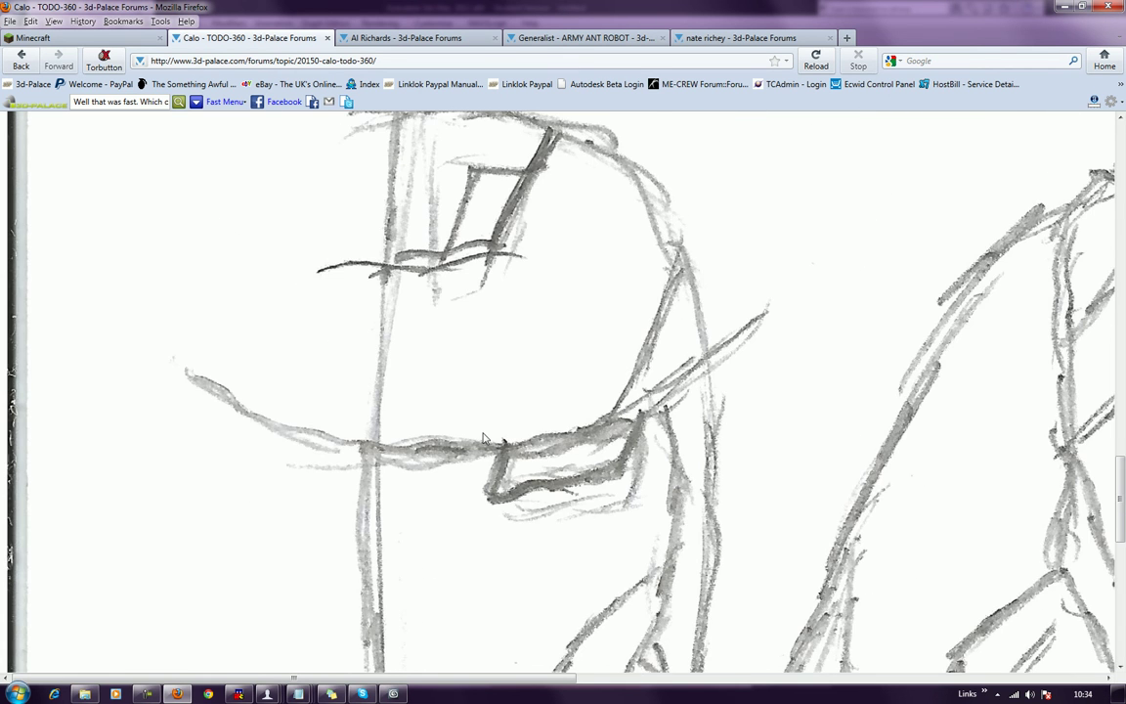
{"action": "scroll", "coordinate": [532, 420], "scroll_direction": "down", "scroll_amount": 5}
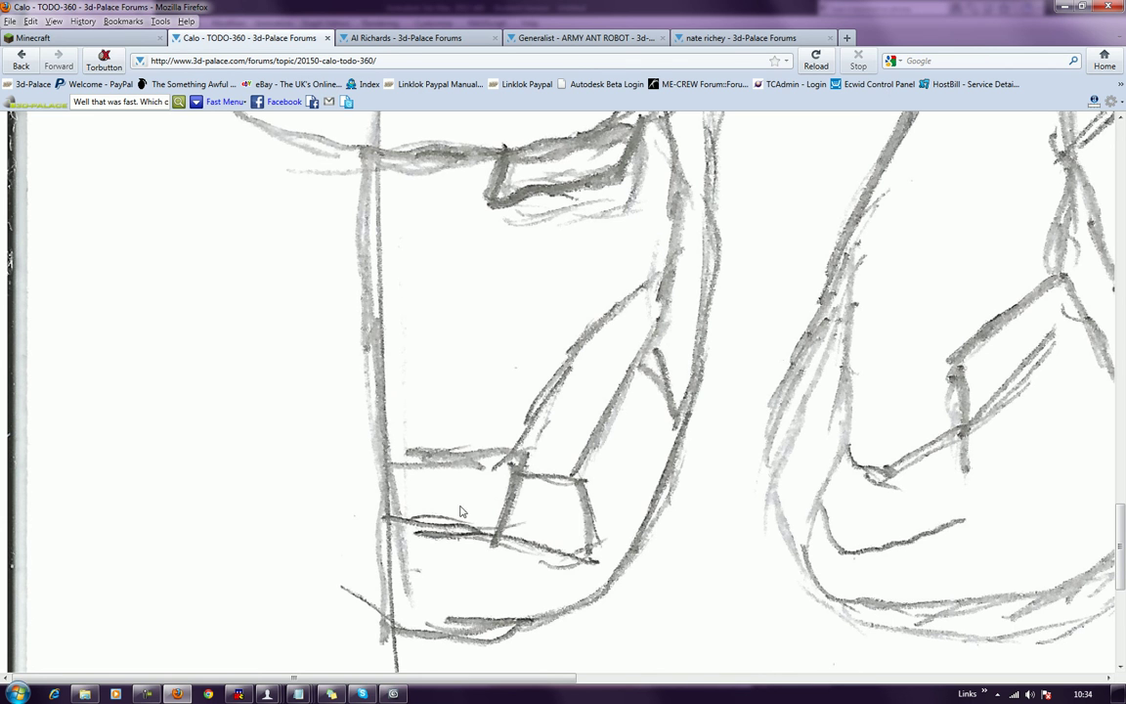
{"action": "scroll", "coordinate": [850, 243], "scroll_direction": "up", "scroll_amount": 2}
{"action": "scroll", "coordinate": [850, 254], "scroll_direction": "down", "scroll_amount": 2}
Step: Examine the sketch's neighbouring view, including the domed upper part, the circular detail and the lower curved section
{"action": "left_click_drag", "start_coordinate": [543, 677], "coordinate": [844, 664]}
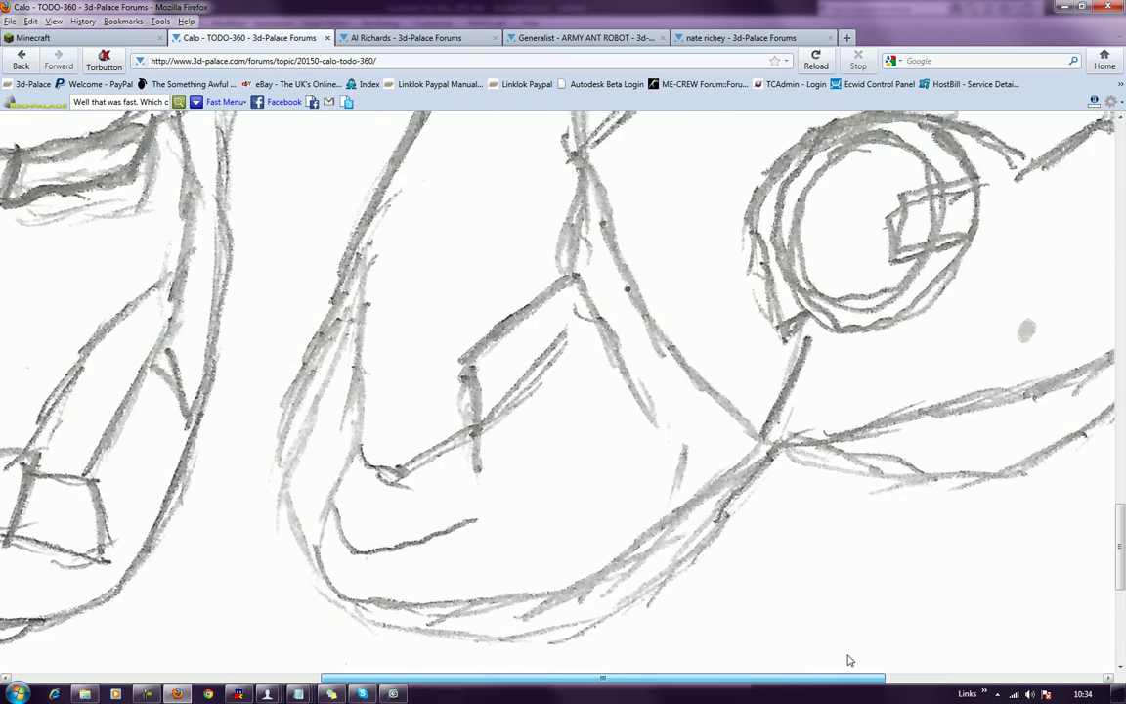
{"action": "scroll", "coordinate": [999, 390], "scroll_direction": "up", "scroll_amount": 6}
{"action": "scroll", "coordinate": [993, 390], "scroll_direction": "down", "scroll_amount": 6}
{"action": "scroll", "coordinate": [1001, 277], "scroll_direction": "up", "scroll_amount": 8}
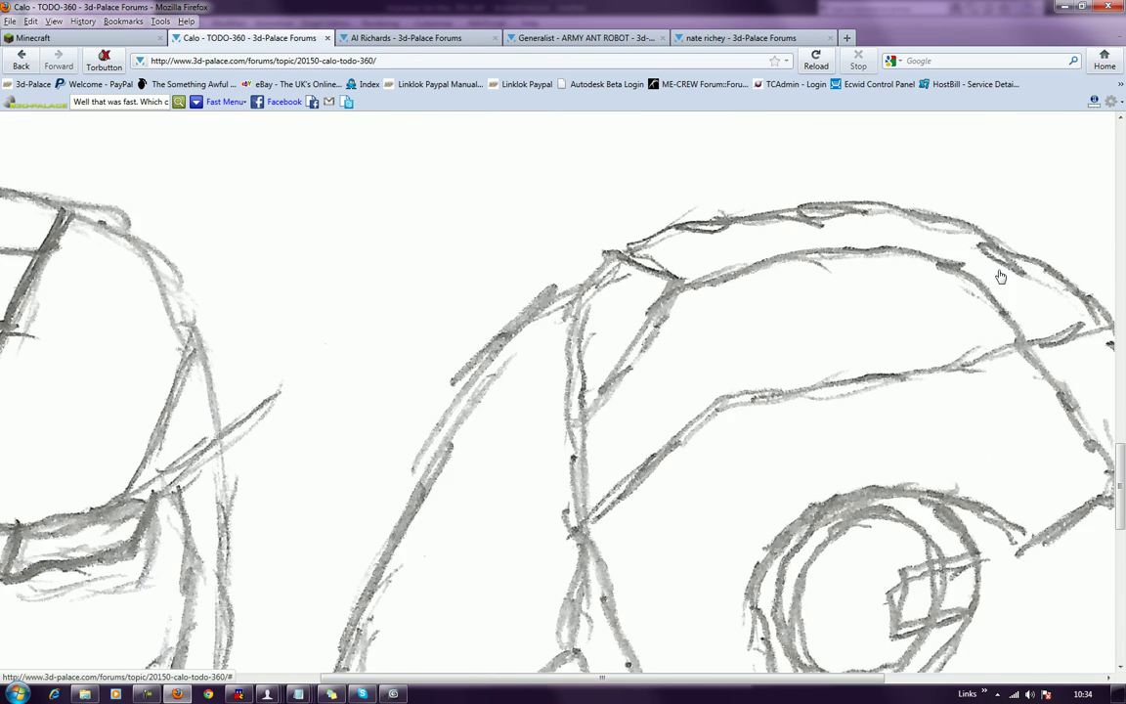
{"action": "scroll", "coordinate": [995, 281], "scroll_direction": "down", "scroll_amount": 6}
{"action": "scroll", "coordinate": [1007, 330], "scroll_direction": "up", "scroll_amount": 3}
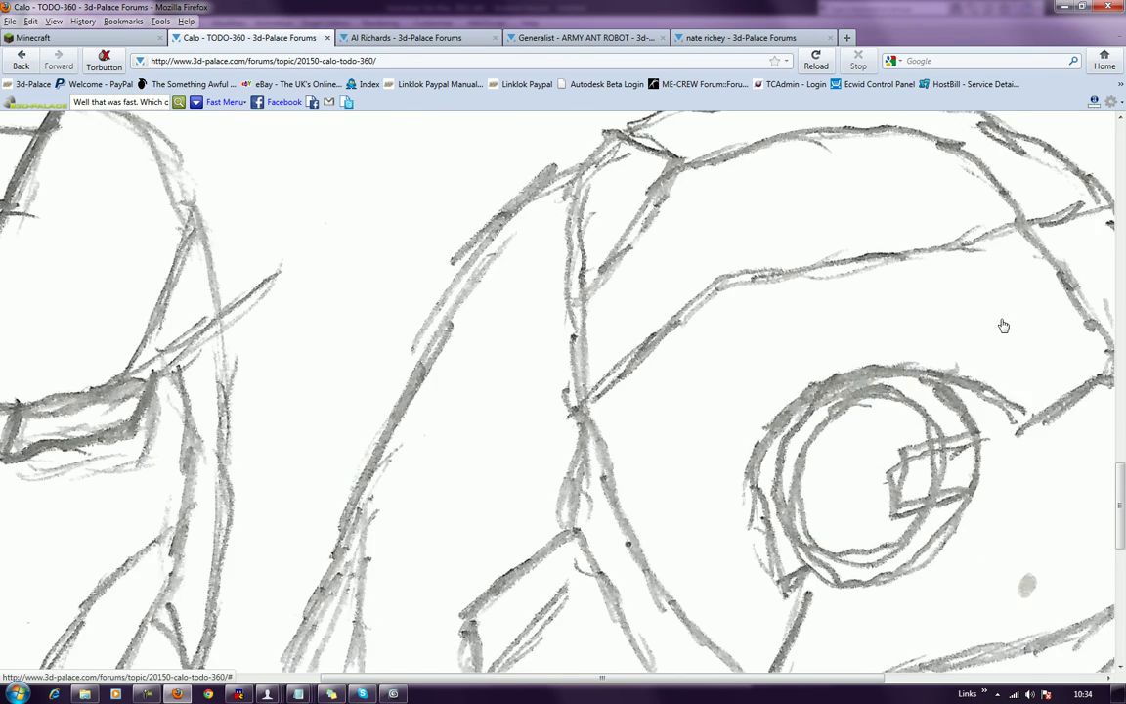
{"action": "scroll", "coordinate": [704, 289], "scroll_direction": "down", "scroll_amount": 10}
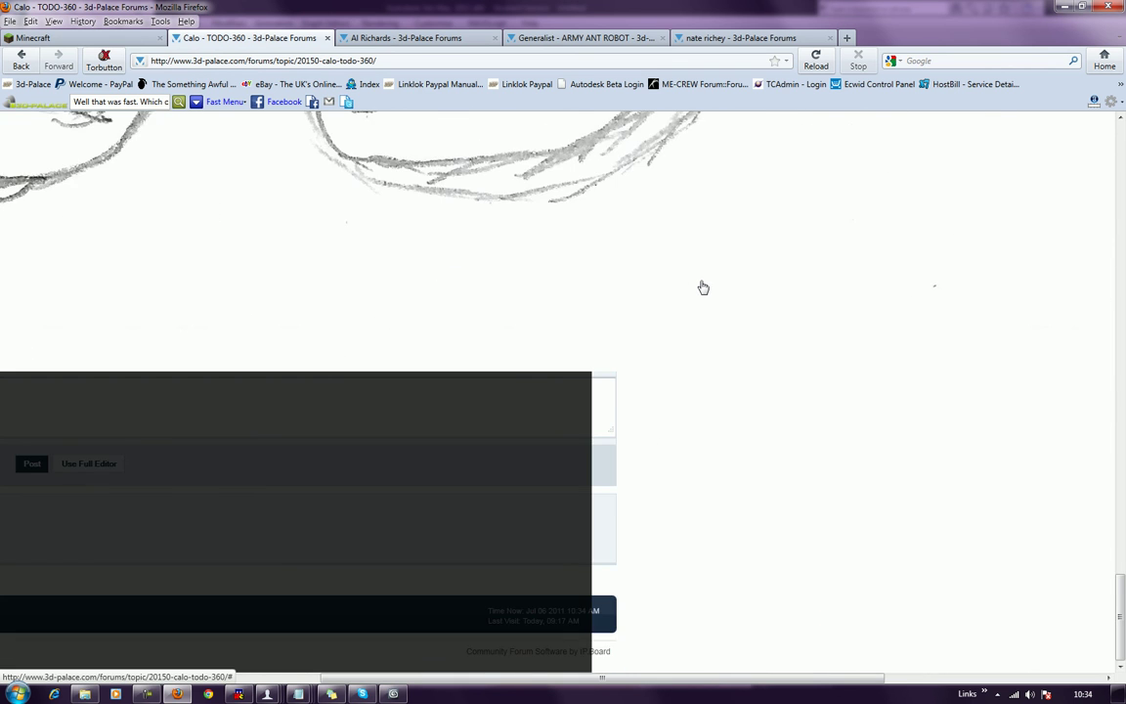
{"action": "scroll", "coordinate": [702, 287], "scroll_direction": "up", "scroll_amount": 10}
{"action": "scroll", "coordinate": [704, 286], "scroll_direction": "down", "scroll_amount": 6}
{"action": "scroll", "coordinate": [696, 290], "scroll_direction": "up", "scroll_amount": 6}
{"action": "scroll", "coordinate": [696, 290], "scroll_direction": "down", "scroll_amount": 3}
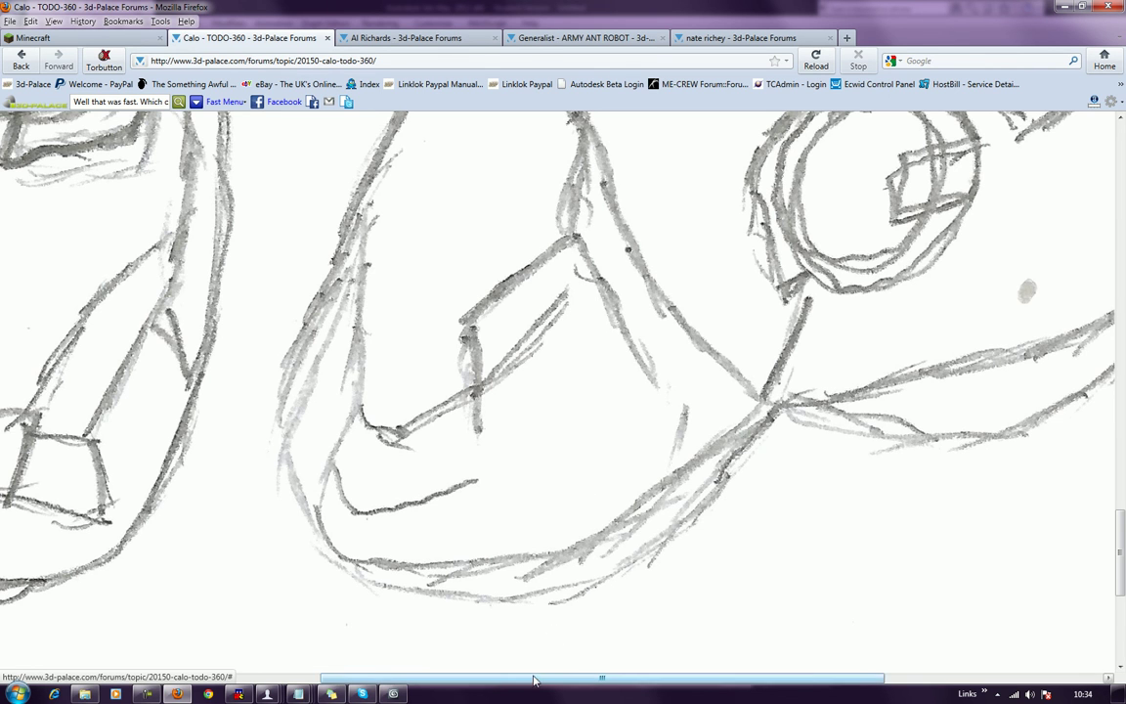
Step: Close the enlarged pencil sketch and return to the forum post with the Iron Man sketch thumbnails
{"action": "scroll", "coordinate": [568, 395], "scroll_direction": "up", "scroll_amount": 15}
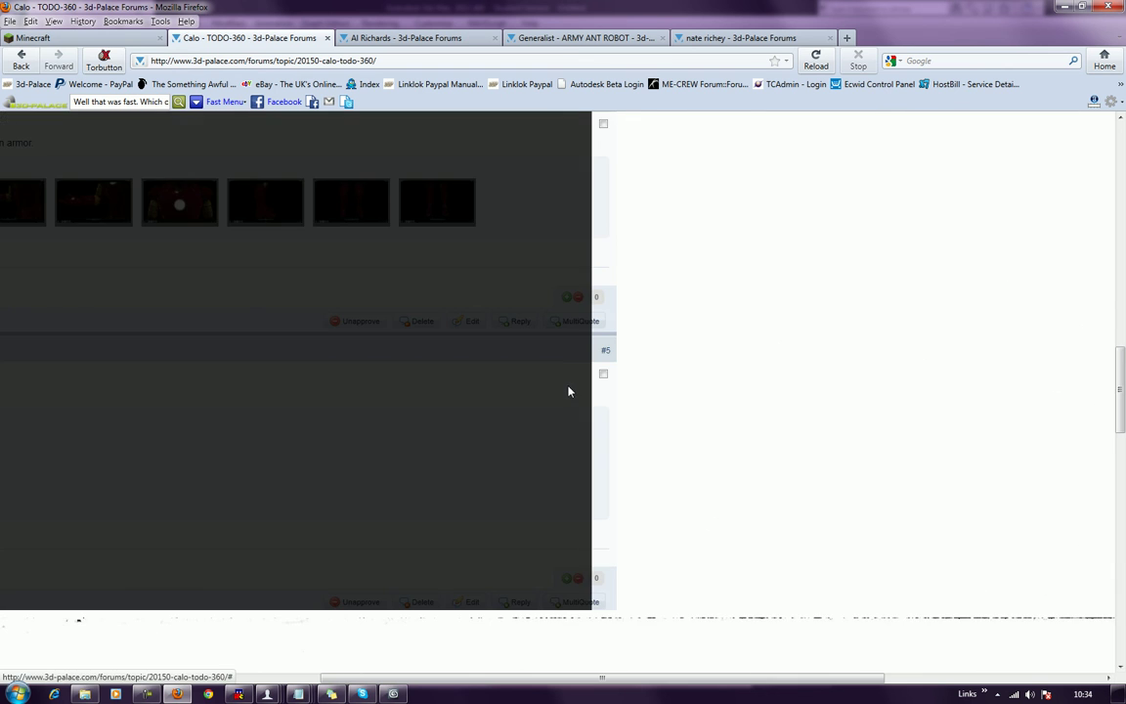
{"action": "scroll", "coordinate": [574, 392], "scroll_direction": "down", "scroll_amount": 2}
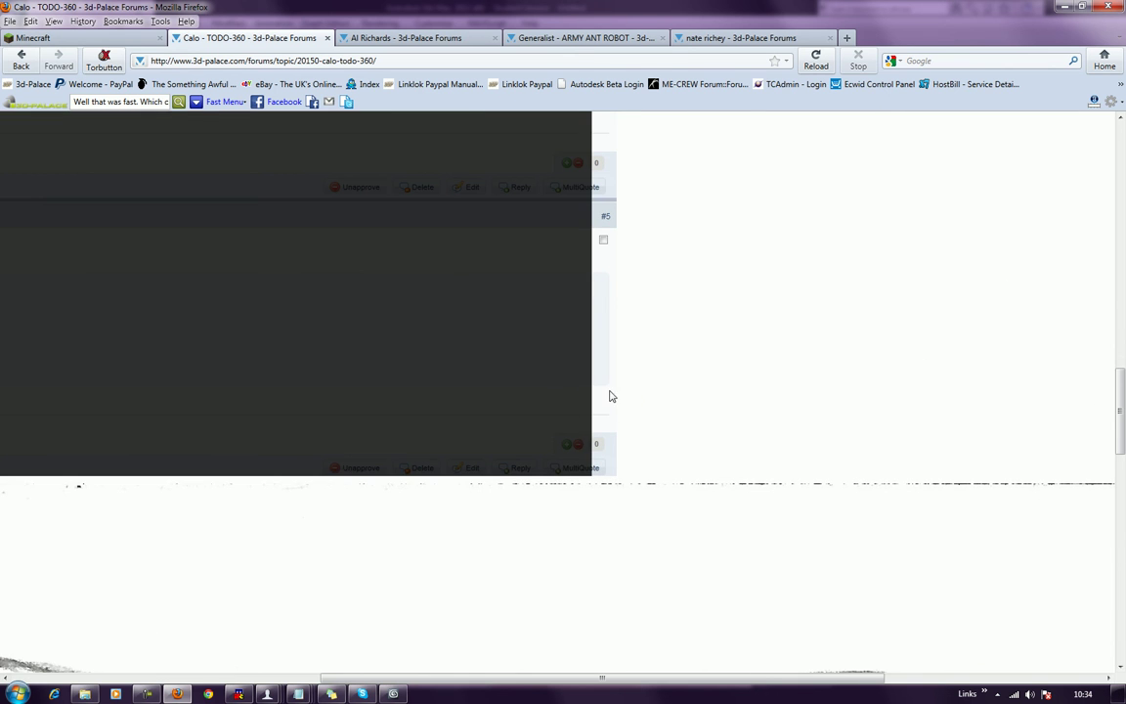
{"action": "left_click", "coordinate": [559, 396]}
{"action": "scroll", "coordinate": [337, 430], "scroll_direction": "down", "scroll_amount": 8}
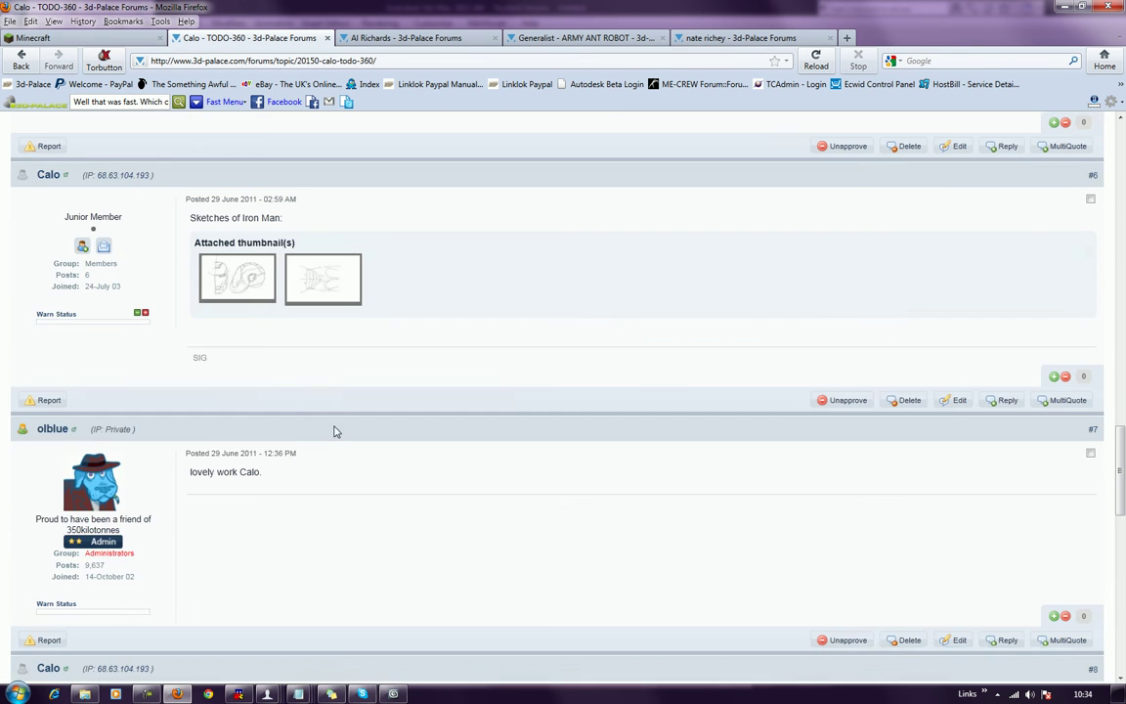
Step: Enlarge the red Iron Man boot study in the additional reference images post, examine it from knee to sole, and close it
{"action": "scroll", "coordinate": [337, 430], "scroll_direction": "up", "scroll_amount": 11}
{"action": "left_click", "coordinate": [226, 492]}
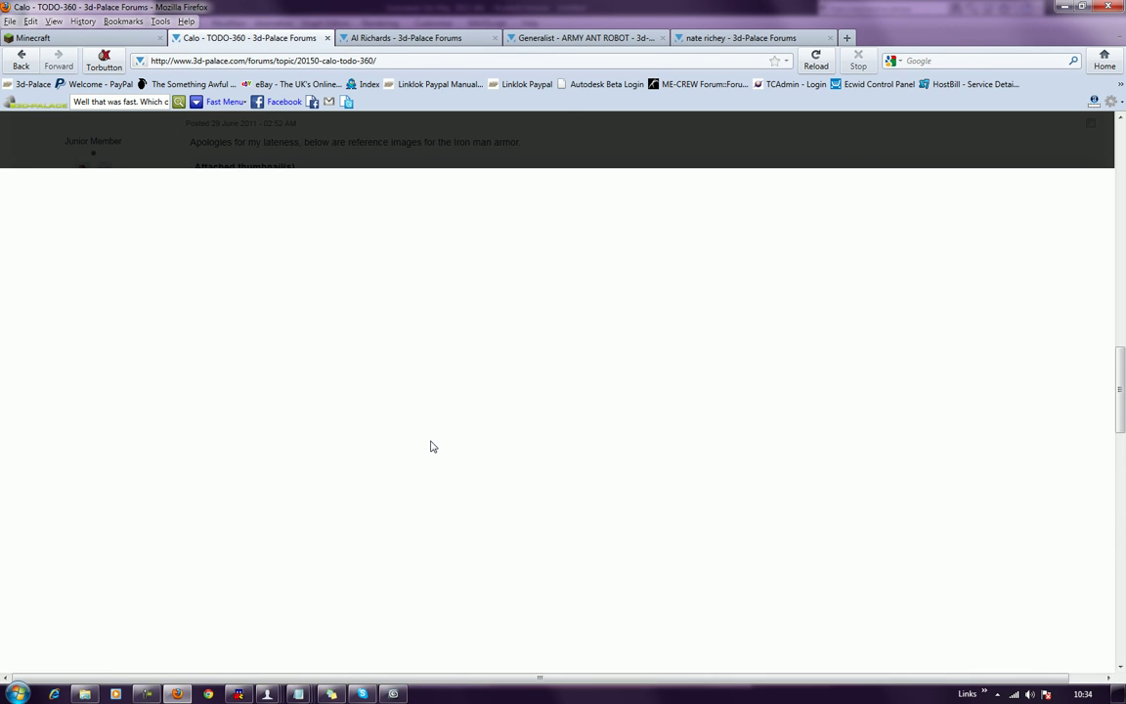
{"action": "scroll", "coordinate": [437, 447], "scroll_direction": "up", "scroll_amount": 3}
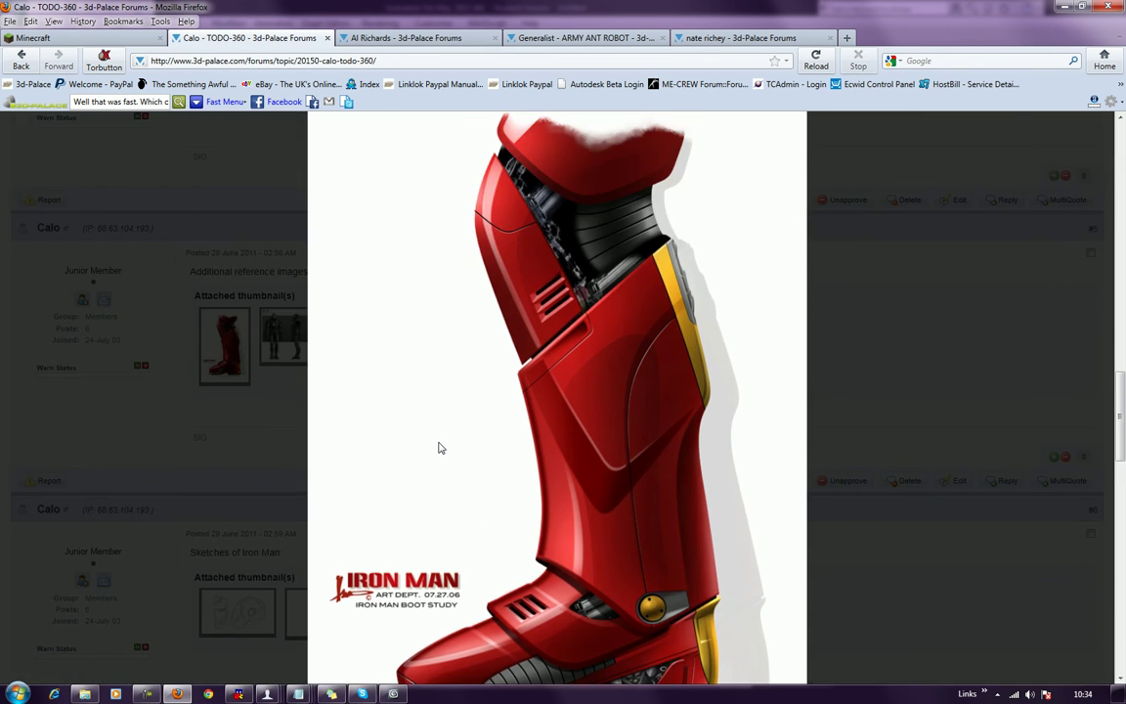
{"action": "scroll", "coordinate": [438, 447], "scroll_direction": "down", "scroll_amount": 1}
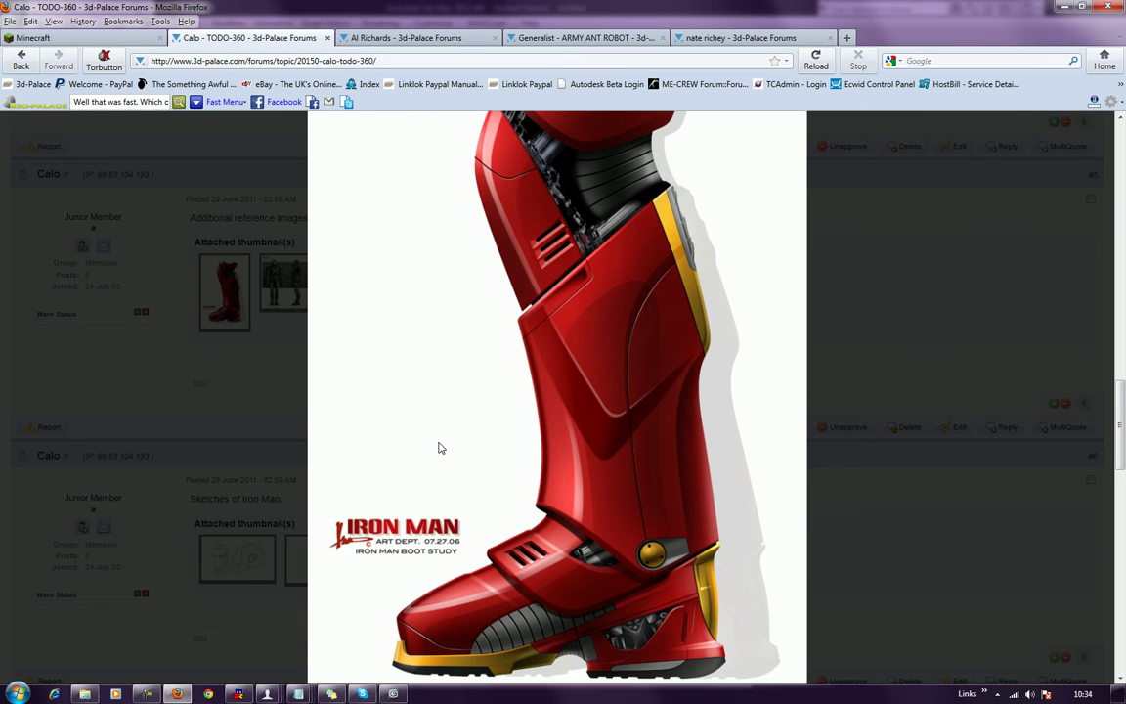
{"action": "left_click", "coordinate": [256, 366]}
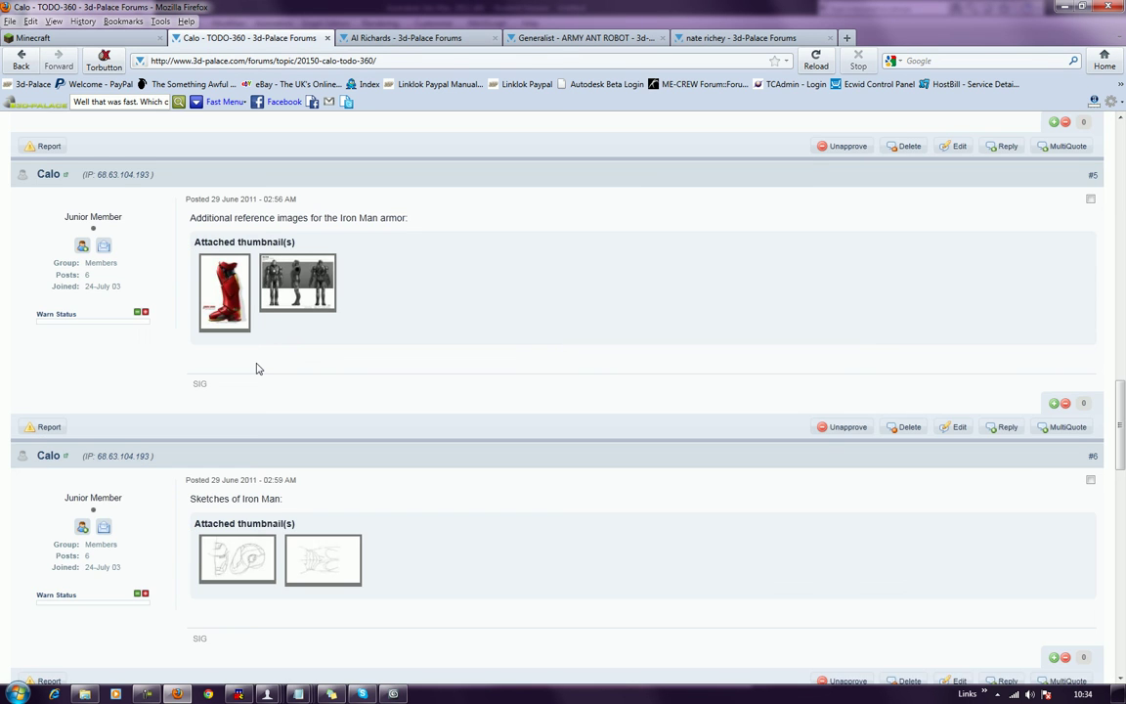